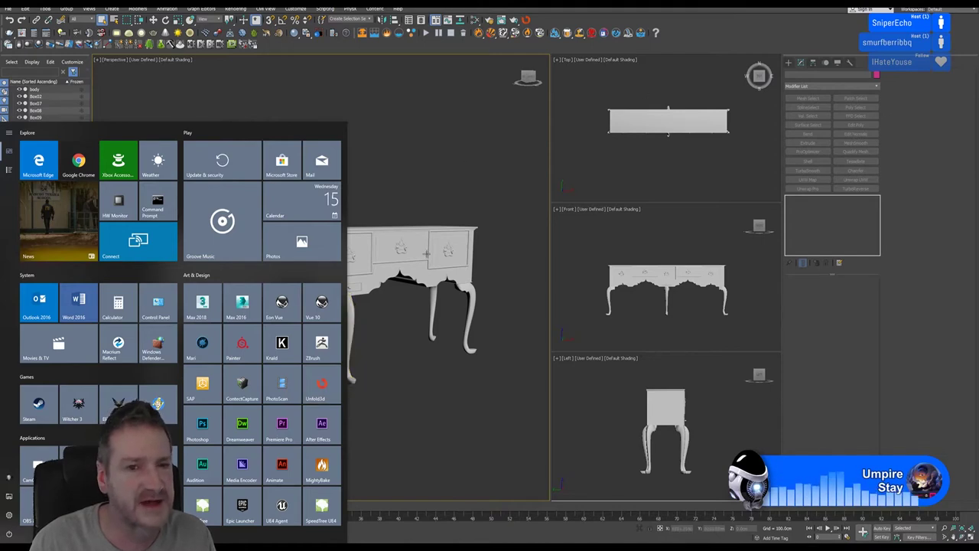
# Bring up the Unfold3D Bridge window in 3ds Max to show its mode options, and close it.
pyautogui.click(459, 195)
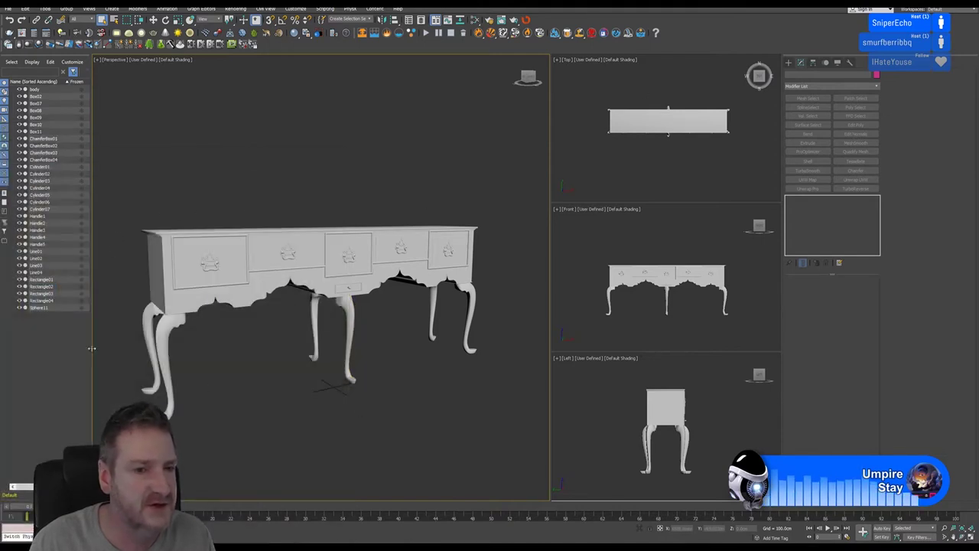
pyautogui.click(526, 20)
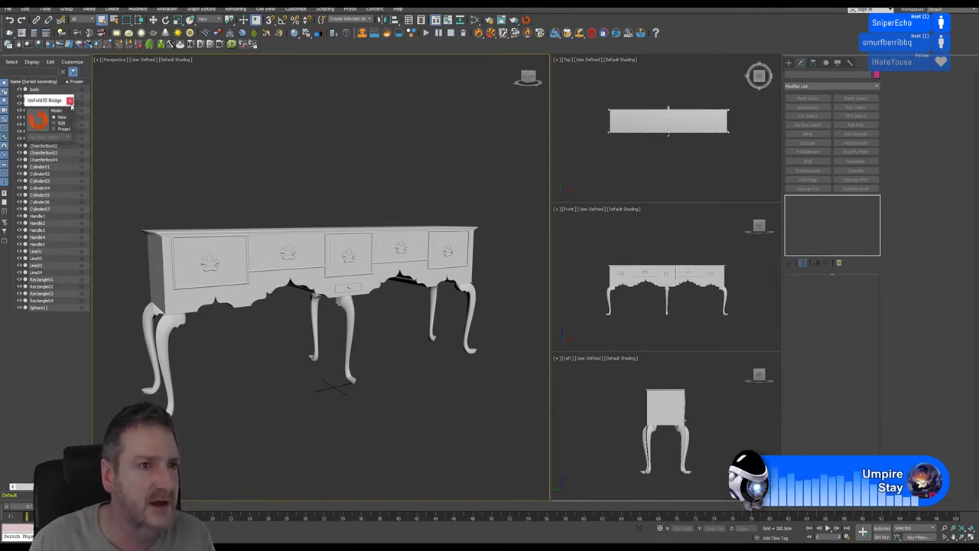
pyautogui.click(70, 101)
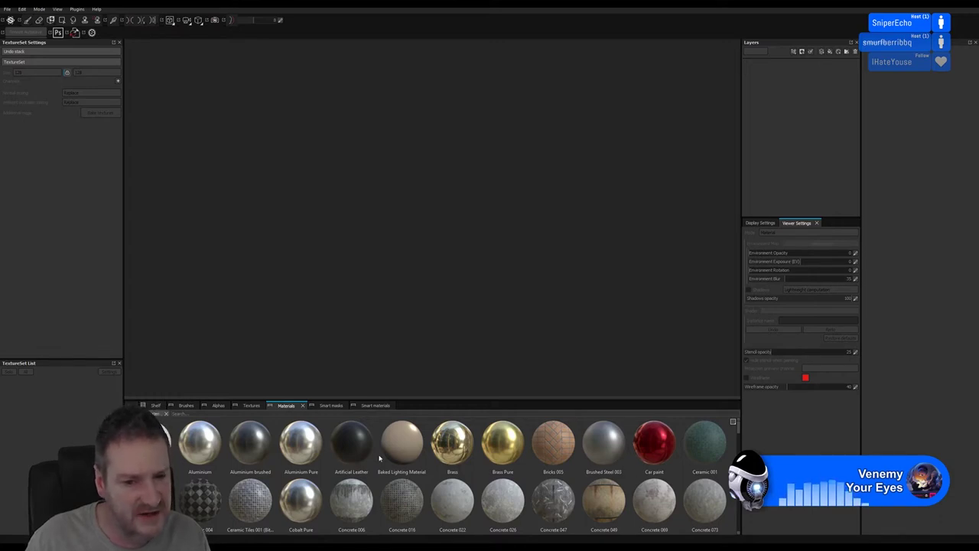
# Browse the full Materials shelf in Substance Painter down to the last material and back to the start.
pyautogui.scroll(-15, 334, 485)
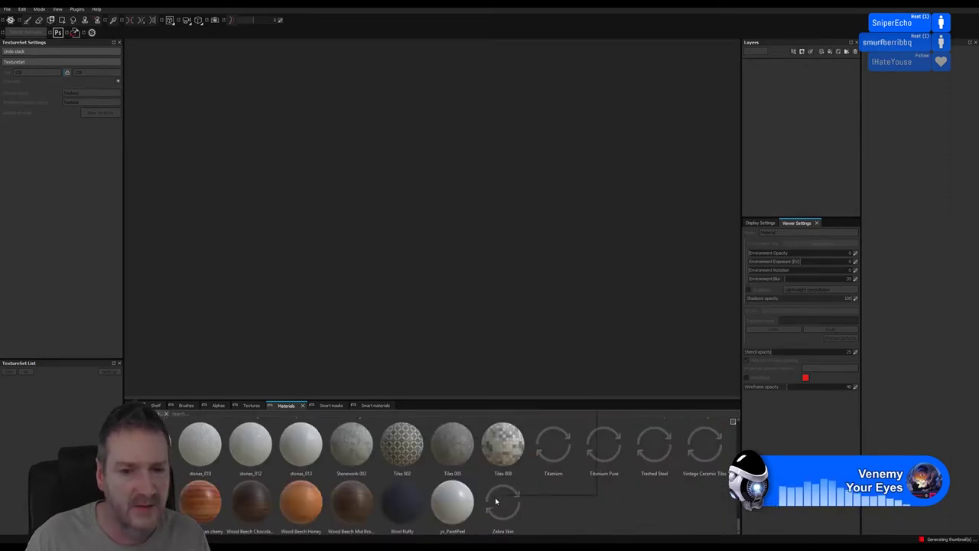
pyautogui.scroll(15, 534, 484)
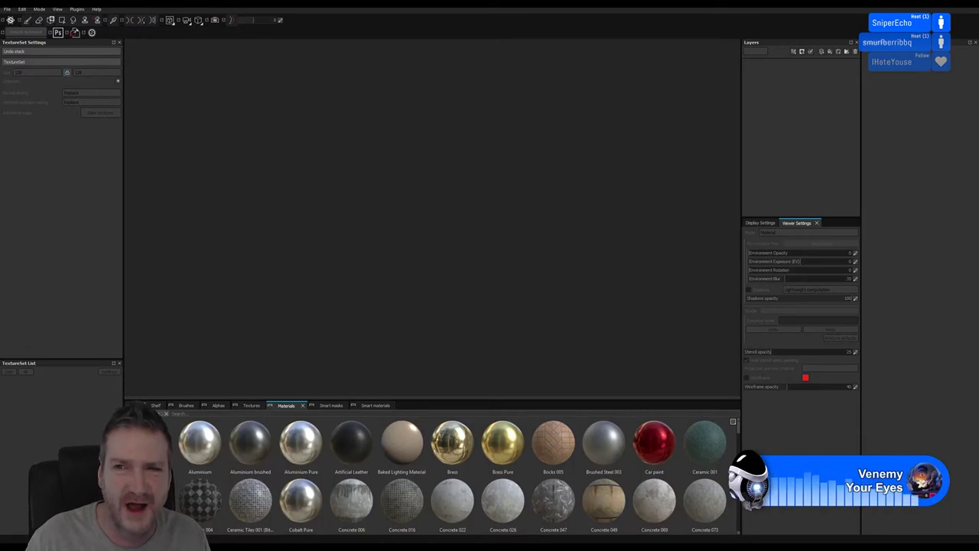
# Switch to Unreal Editor and inspect the goblets, lamp and long table in the Art Deco interior, close up and from farther back.
pyautogui.hotkey('alt', 'Tab')
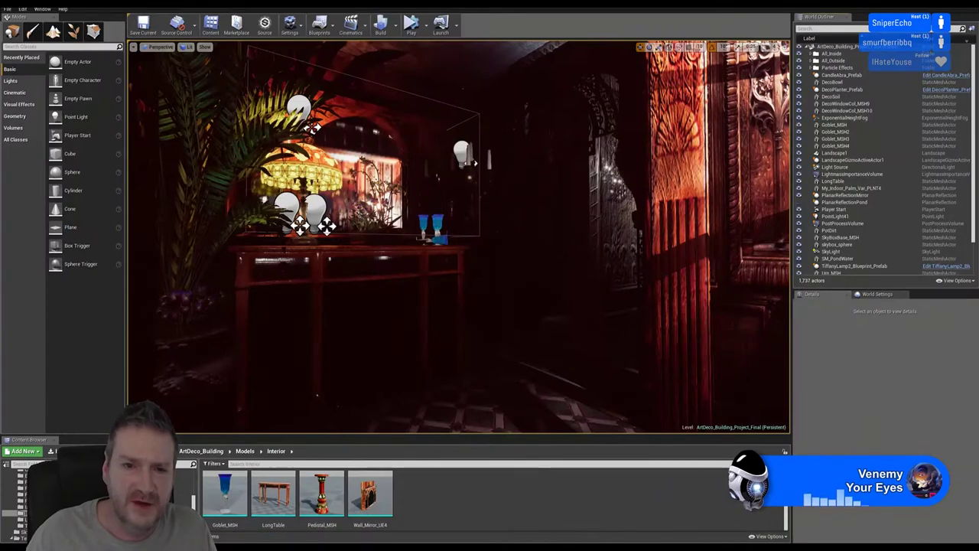
pyautogui.moveTo(458, 237); pyautogui.dragTo(422, 253, button='right')
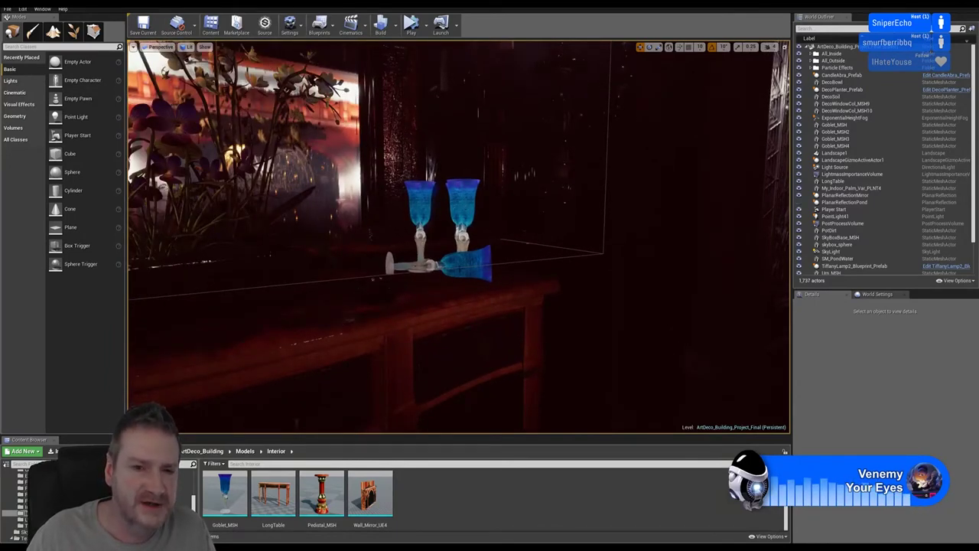
pyautogui.moveTo(458, 237); pyautogui.dragTo(472, 172, button='right')
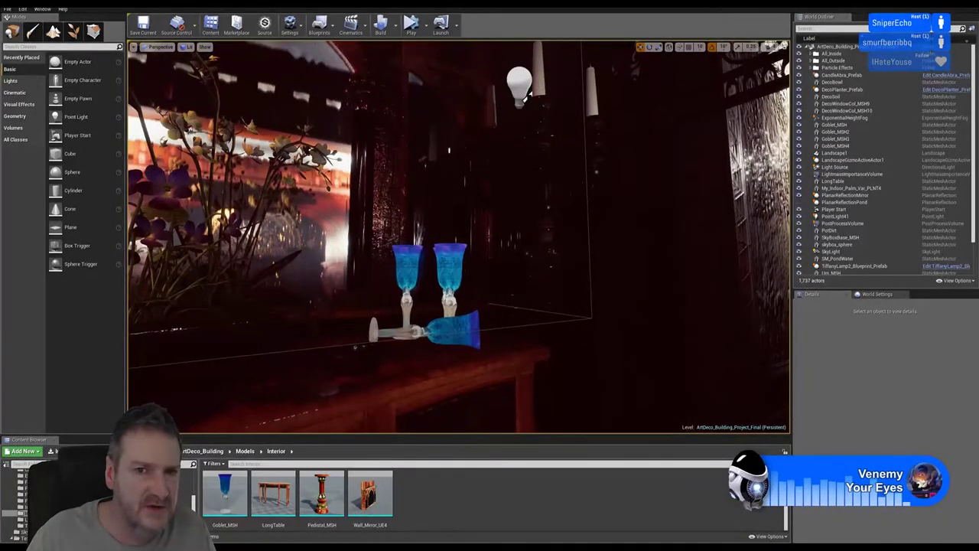
pyautogui.moveTo(471, 172); pyautogui.dragTo(443, 151, button='right')
pyautogui.press('s')
pyautogui.press('s')
pyautogui.press('s')
pyautogui.press('s')
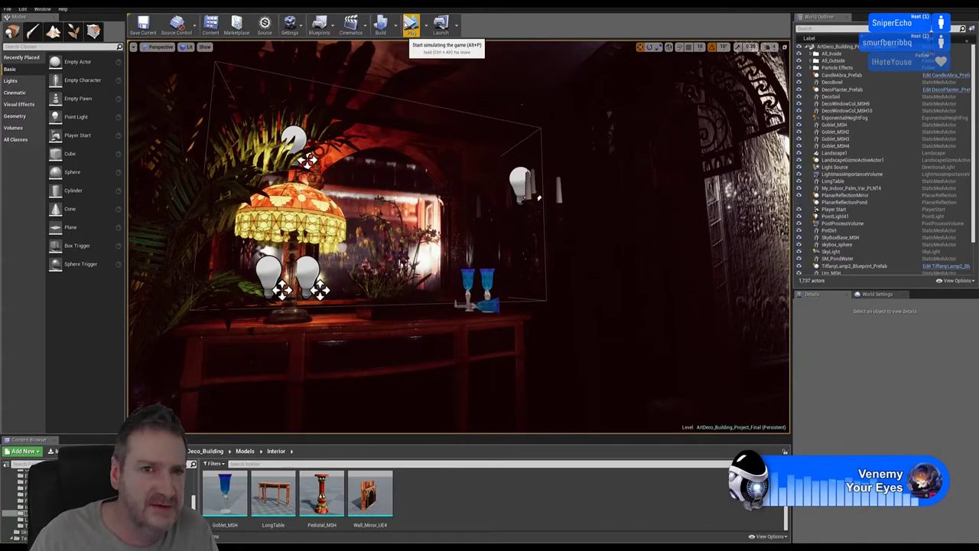
# Run a simulation of the level to view the lit table corner, and stop it.
pyautogui.click(411, 24)
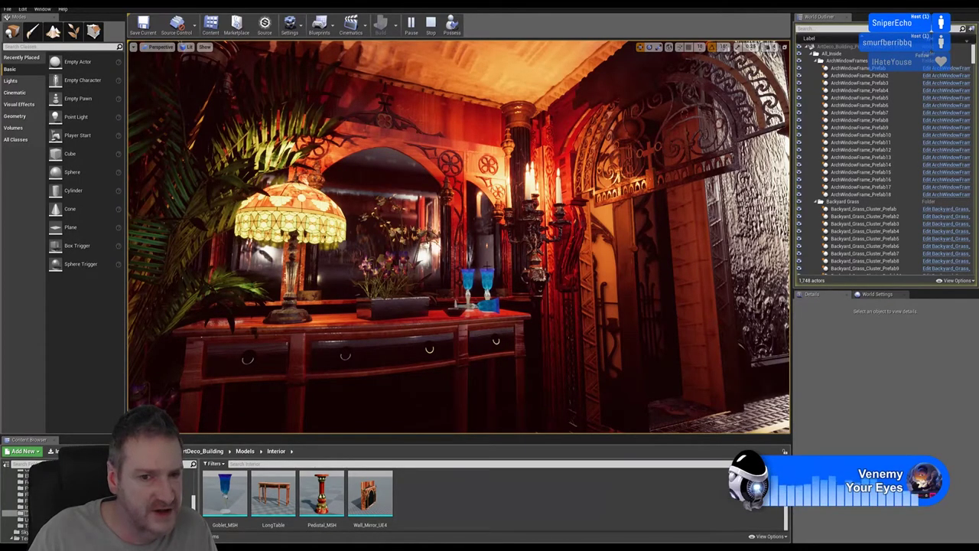
pyautogui.click(431, 26)
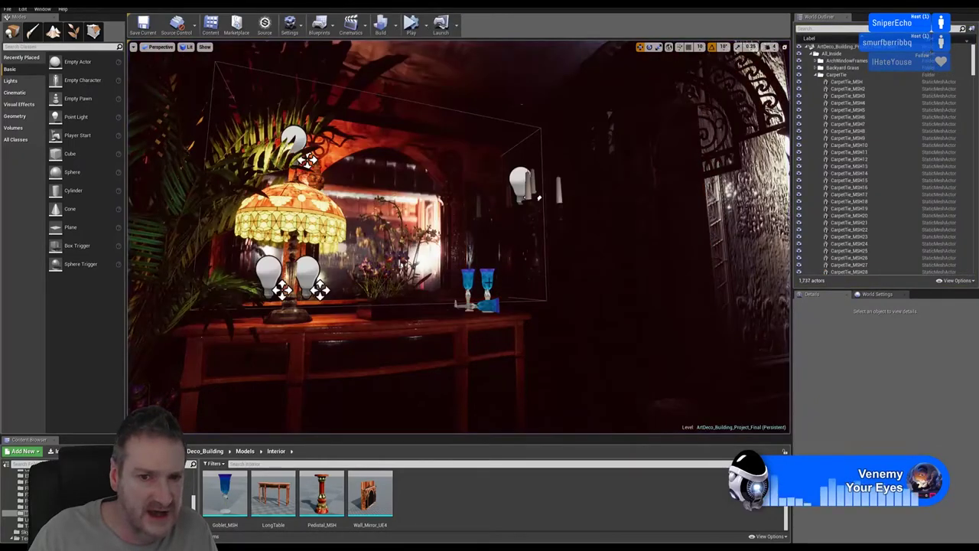
pyautogui.moveTo(459, 237); pyautogui.dragTo(452, 239, button='right')
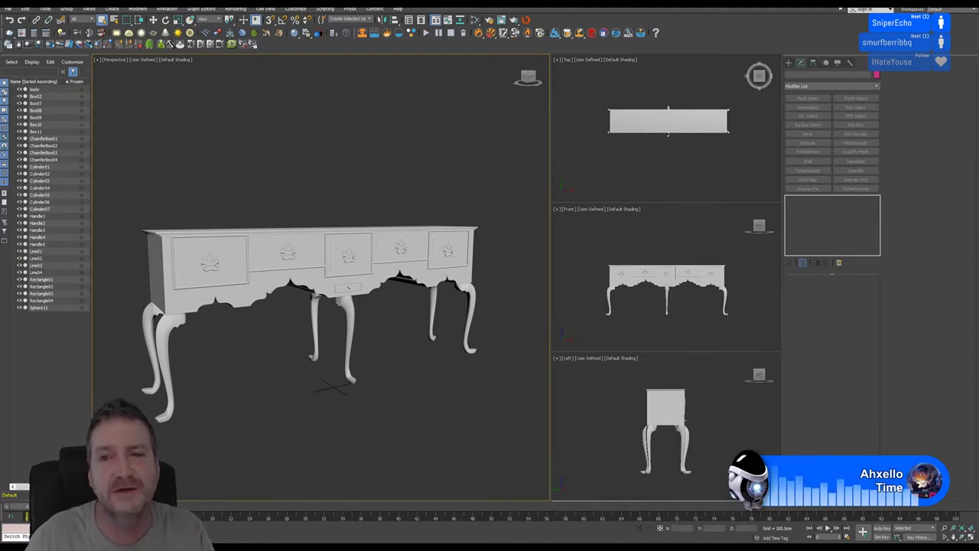
# Select the desk's body in 3ds Max and look through its available modifiers without applying one.
pyautogui.click(876, 87)
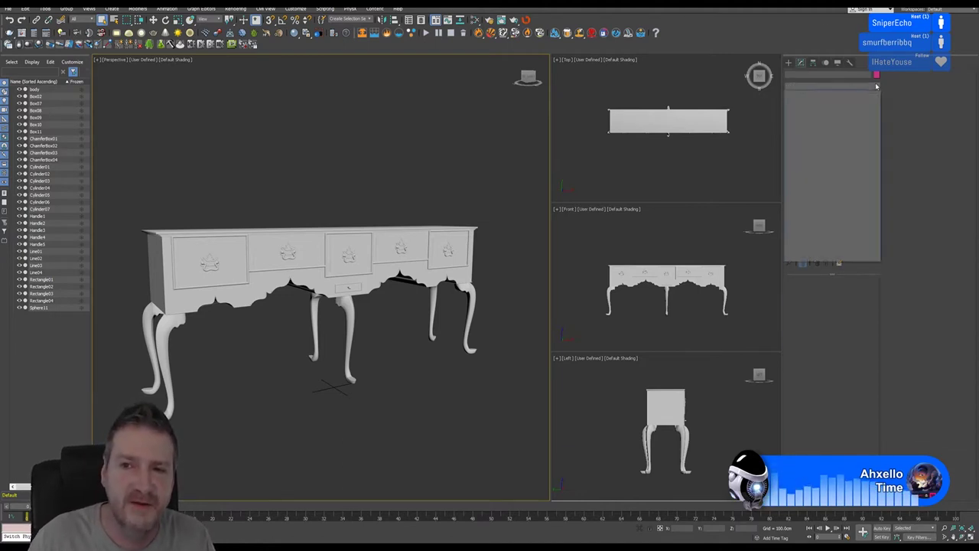
pyautogui.click(913, 125)
pyautogui.click(465, 273)
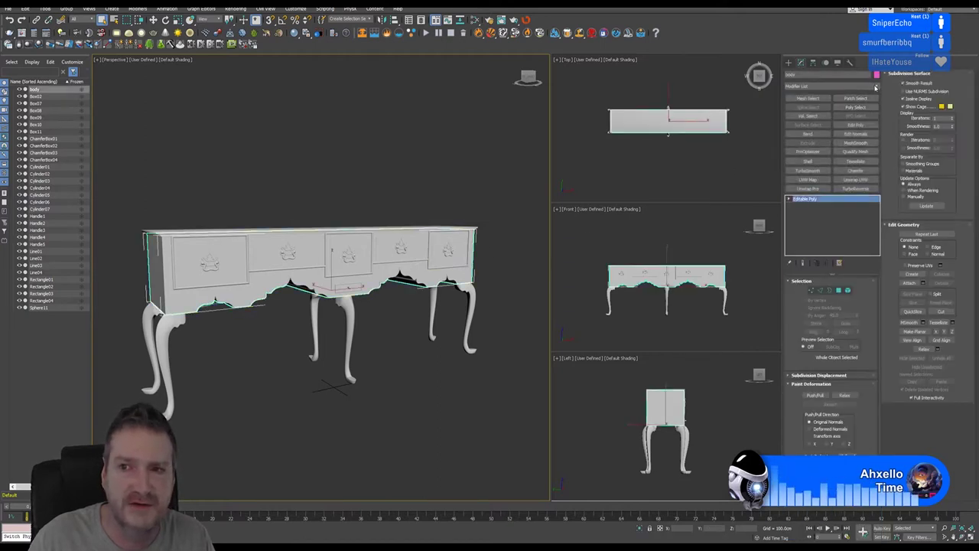
pyautogui.click(876, 87)
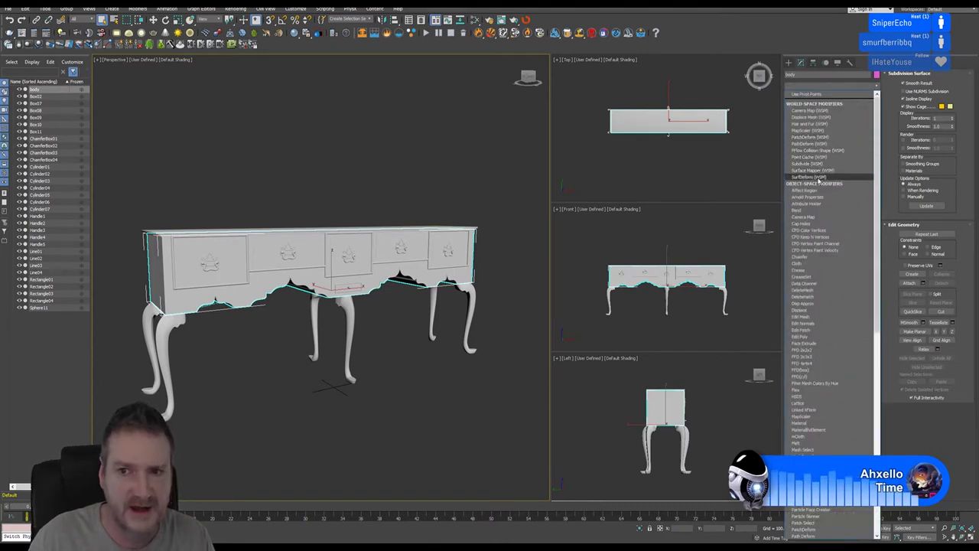
pyautogui.scroll(-5, 819, 346)
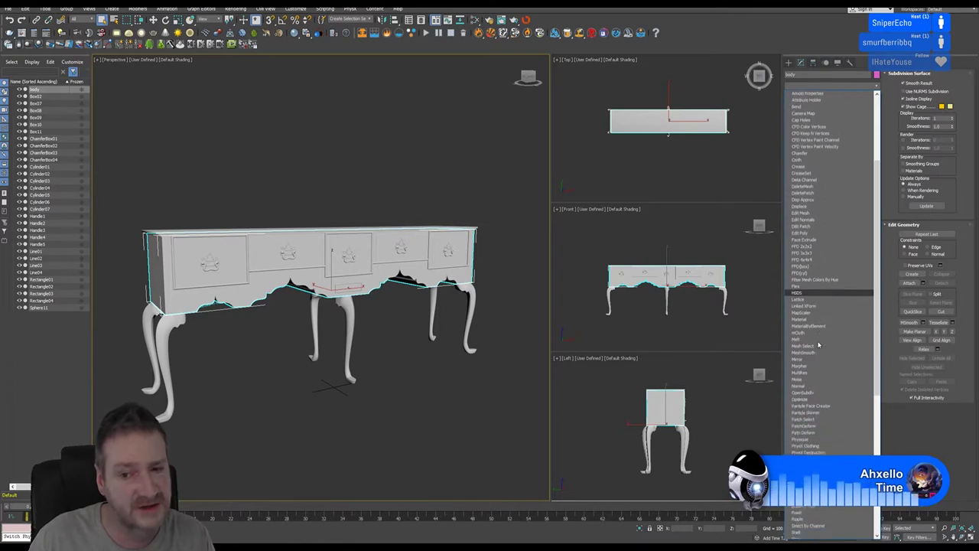
pyautogui.scroll(-8, 817, 329)
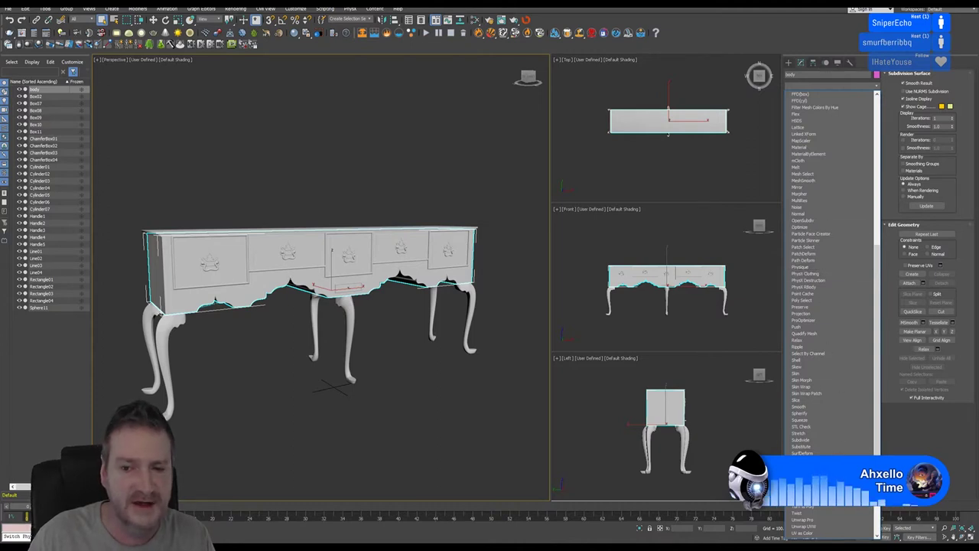
pyautogui.click(512, 136)
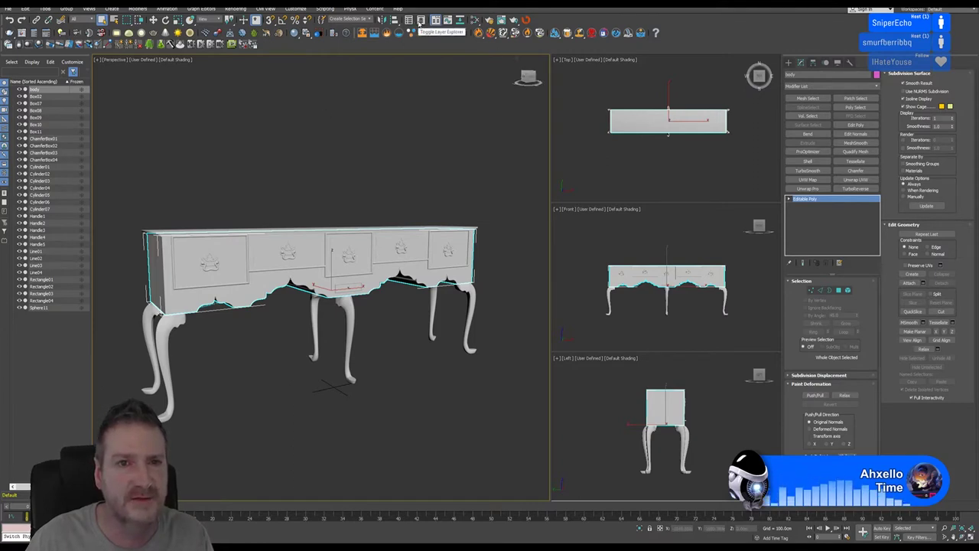
# Show the Curve Editor for the selected desk body, and close it.
pyautogui.click(449, 20)
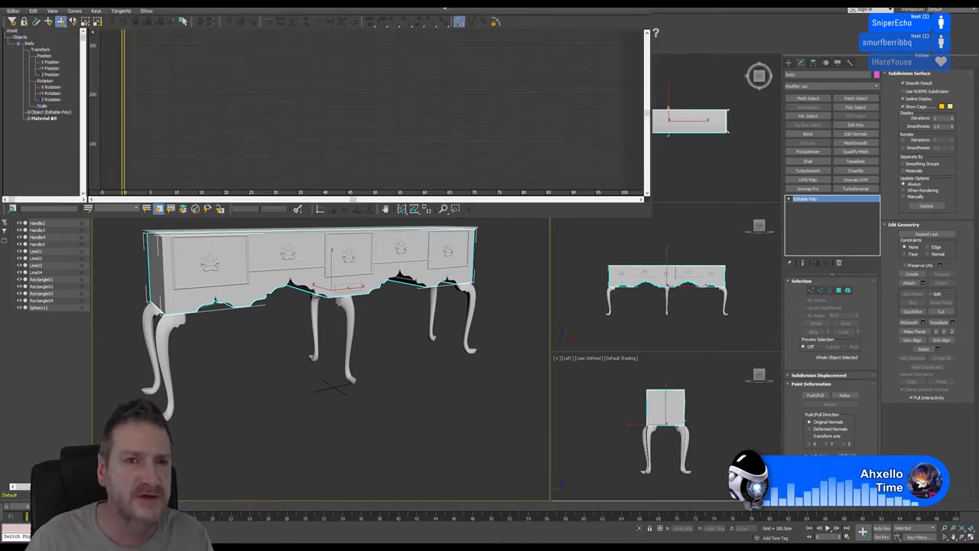
pyautogui.moveTo(444, 9); pyautogui.dragTo(586, 112)
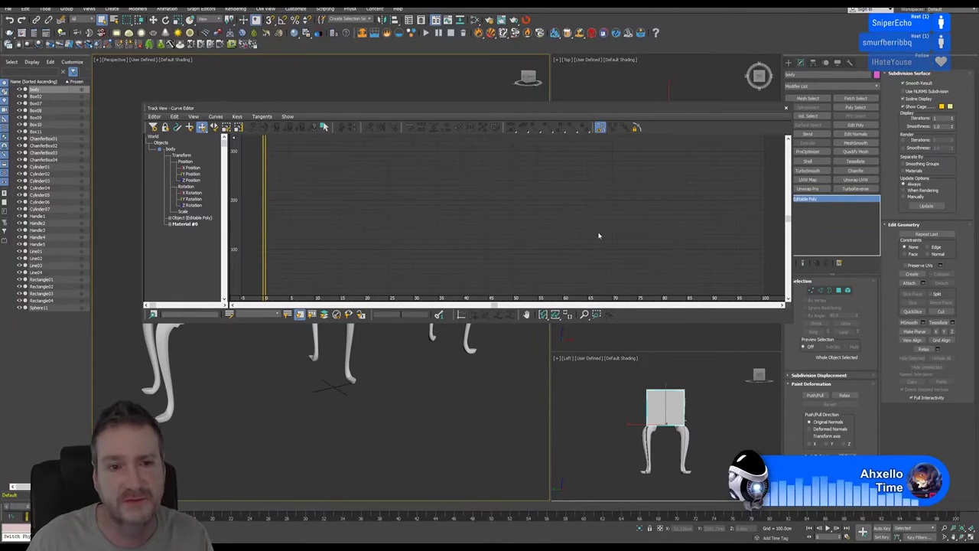
pyautogui.click(785, 109)
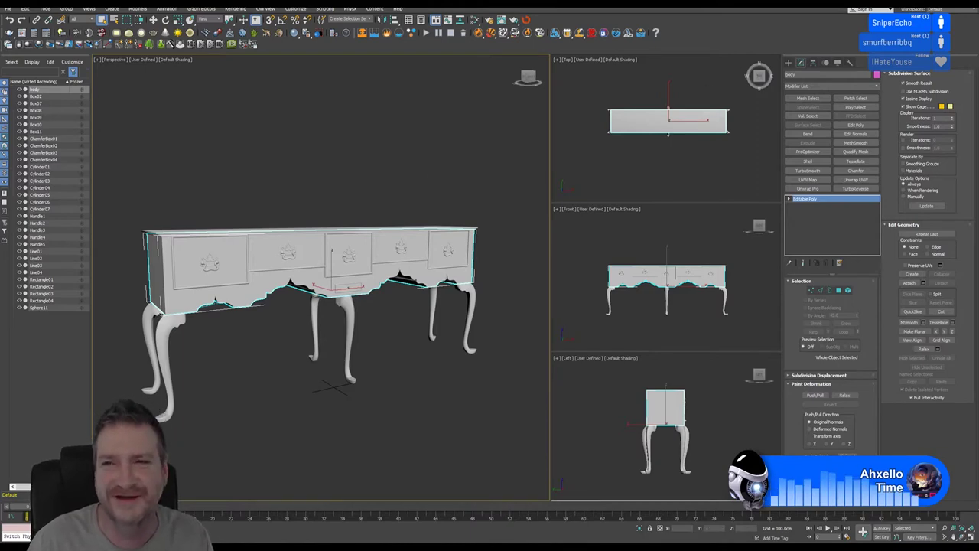
# Switch to the web browser and open the bookmarked Unfold3D VS product page.
pyautogui.hotkey('alt', 'Tab')
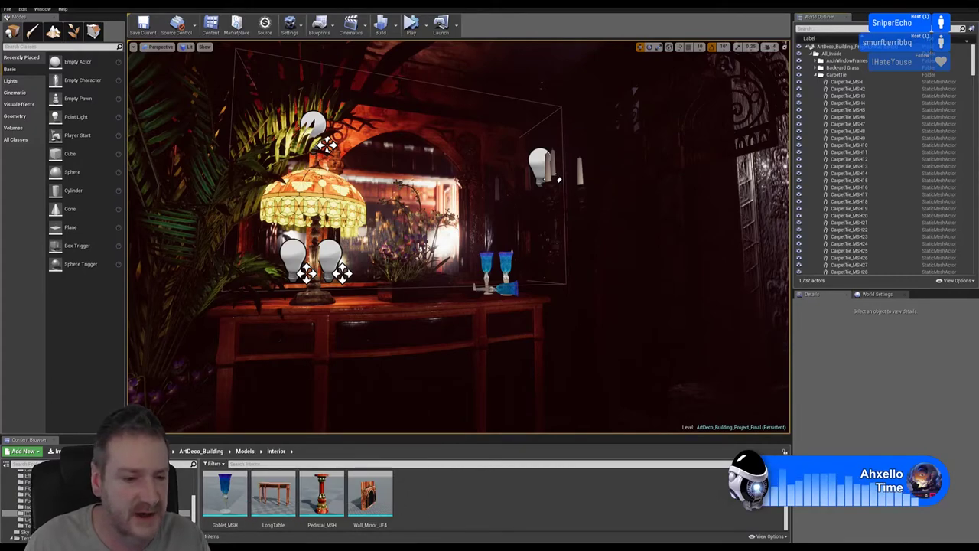
pyautogui.hotkey('alt', 'Tab')
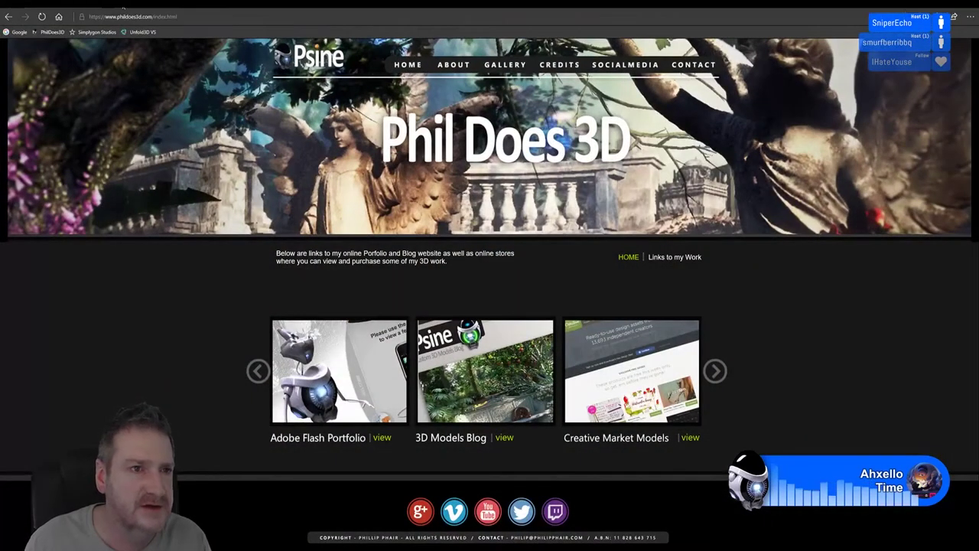
pyautogui.click(145, 32)
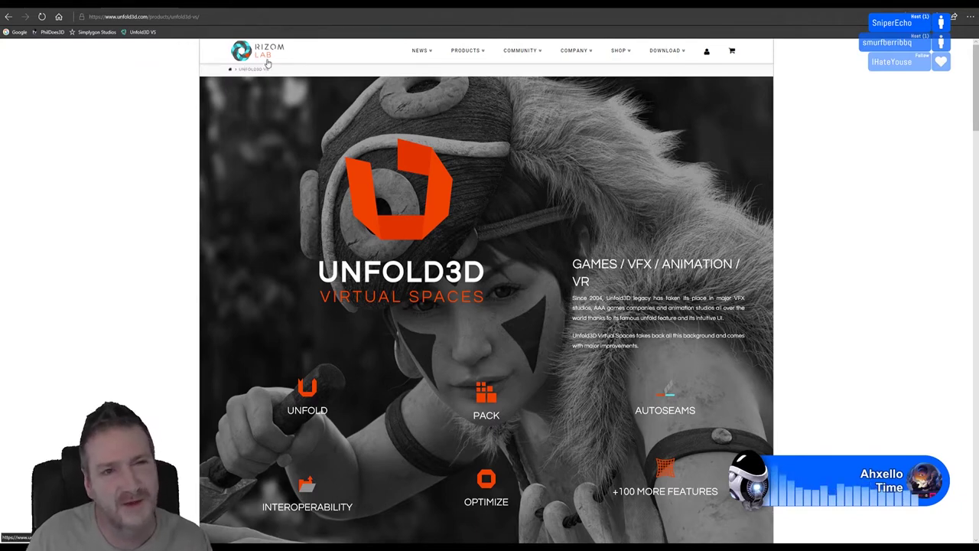
pyautogui.click(137, 17)
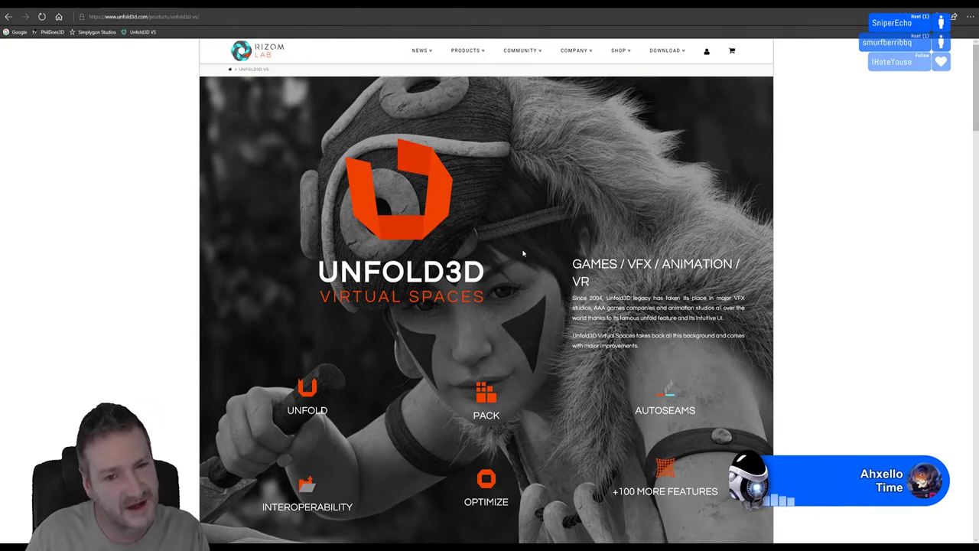
# Review the Unfold3D Virtual Spaces feature sections down to the free trial download offer.
pyautogui.scroll(-2, 464, 255)
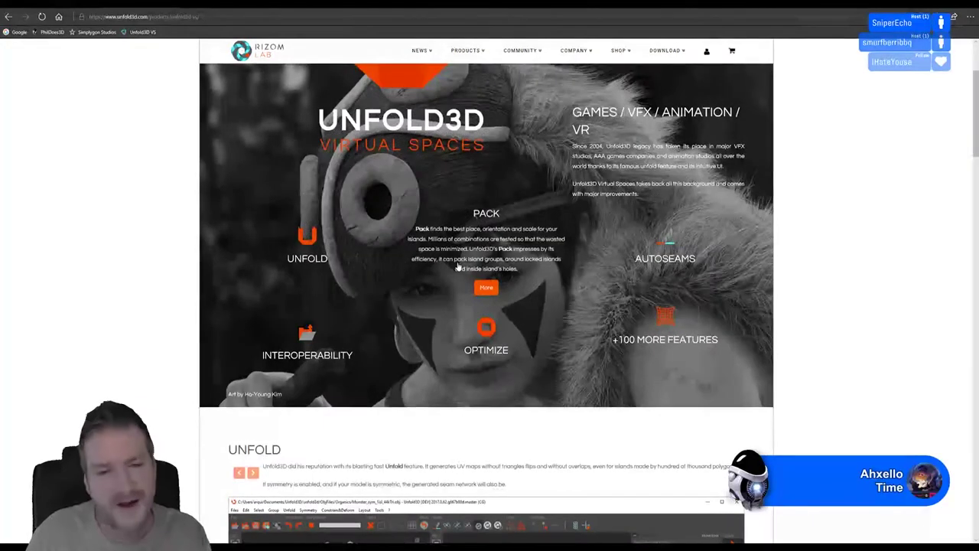
pyautogui.scroll(2, 475, 251)
pyautogui.scroll(-12, 475, 251)
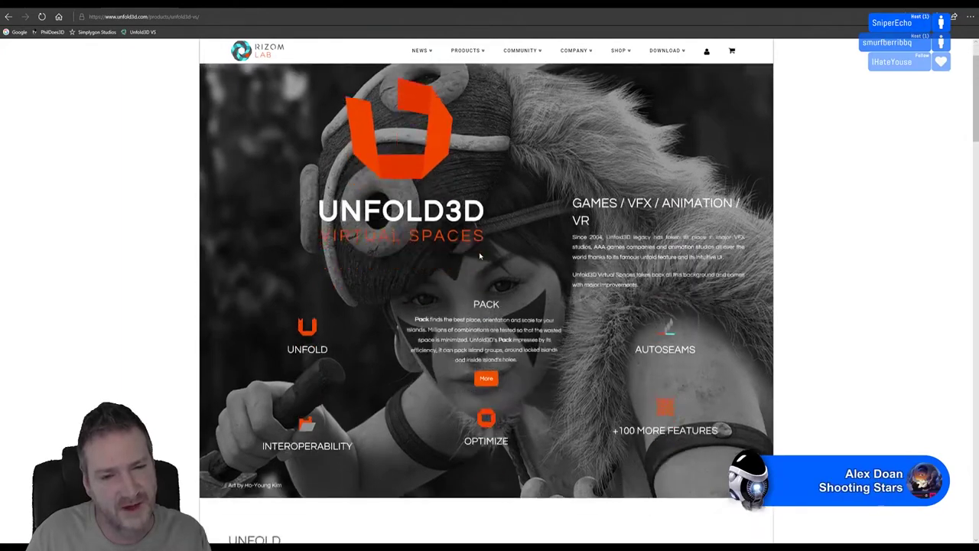
pyautogui.scroll(-4, 492, 270)
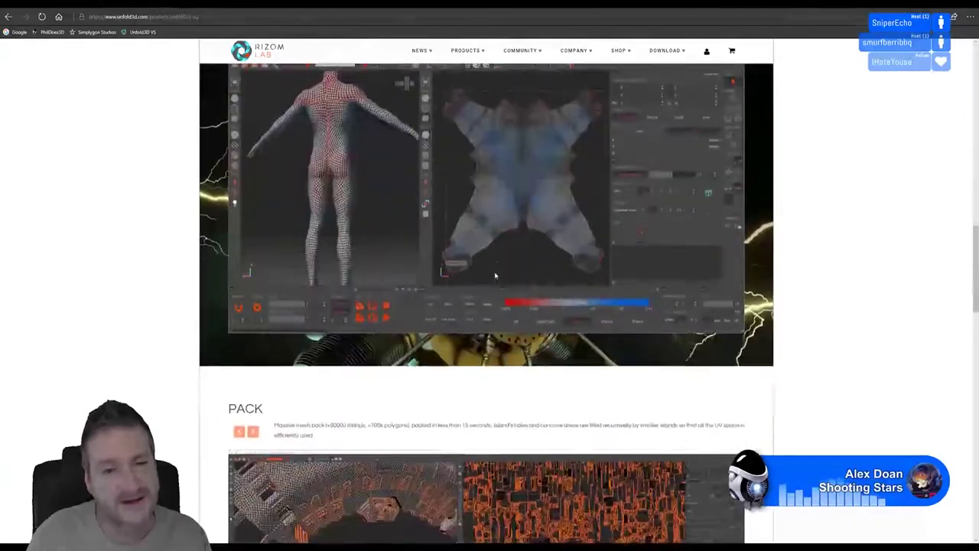
pyautogui.scroll(-9, 528, 234)
pyautogui.scroll(-8, 528, 234)
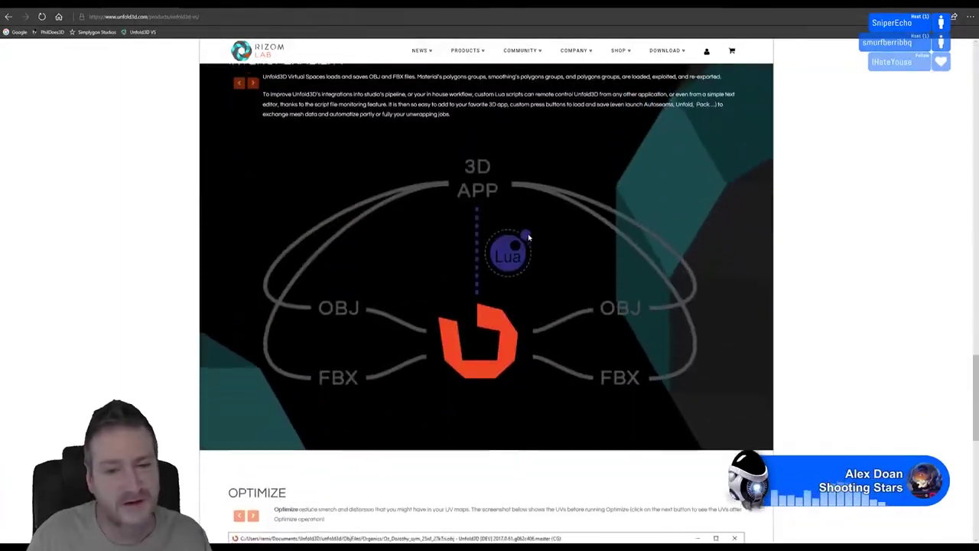
pyautogui.scroll(-3, 529, 240)
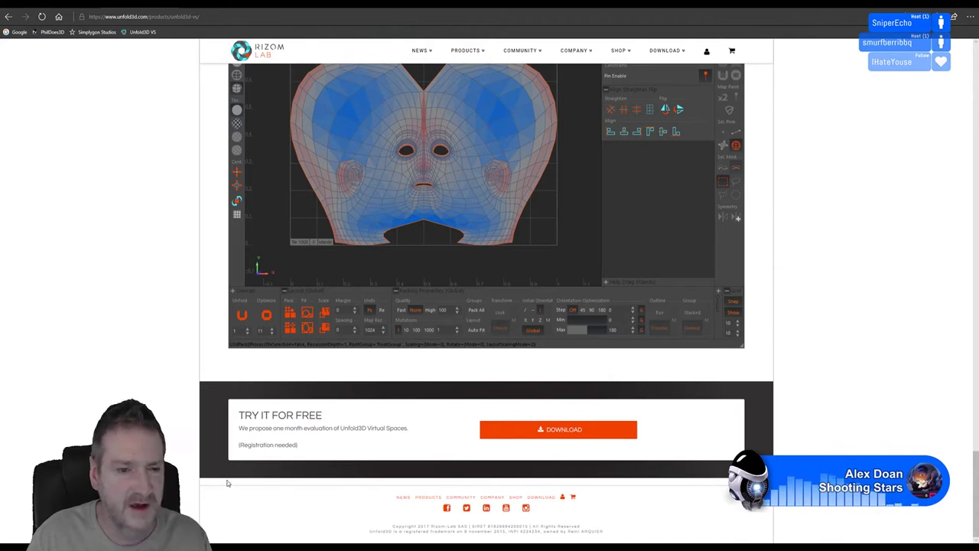
# Highlight the registration note under the free trial offer, and clear the selection.
pyautogui.moveTo(240, 445); pyautogui.dragTo(299, 445)
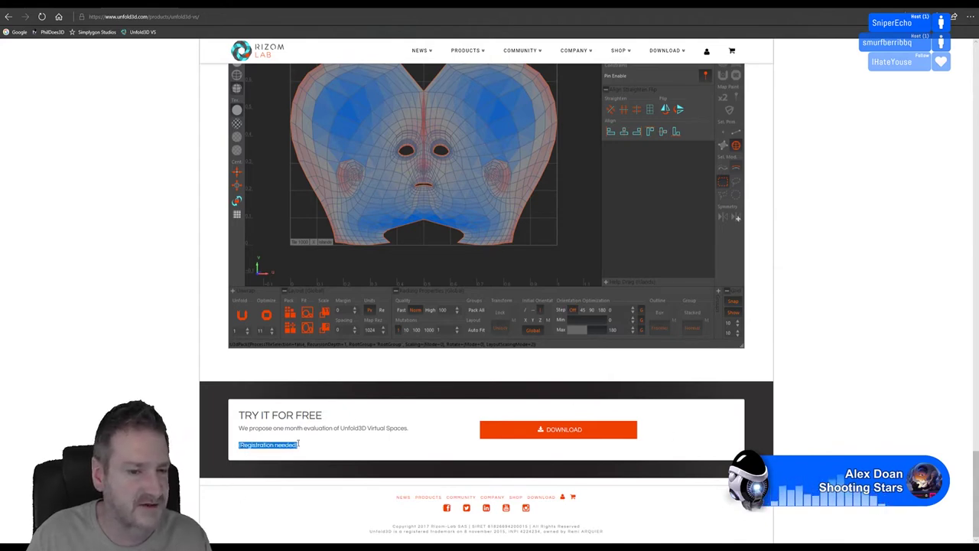
pyautogui.click(359, 443)
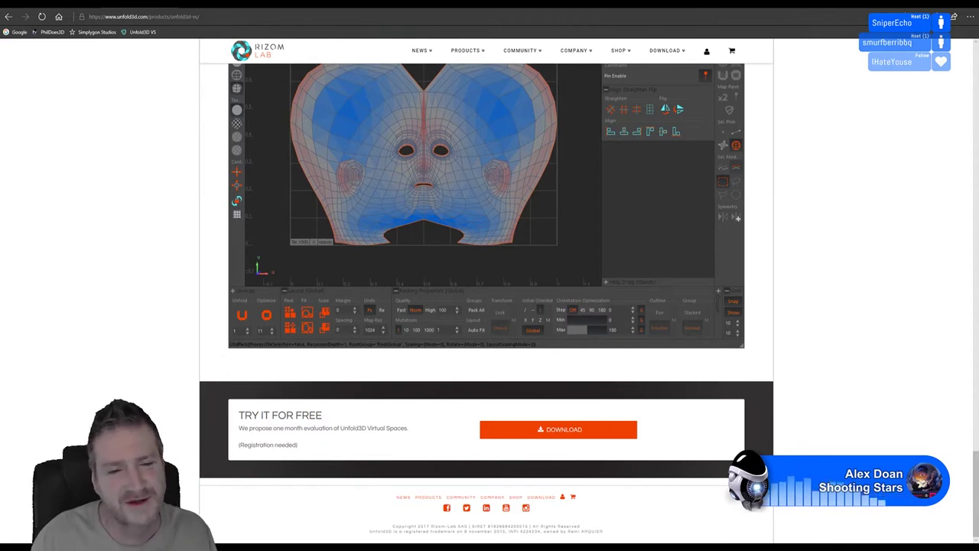
pyautogui.moveTo(298, 446); pyautogui.dragTo(240, 446)
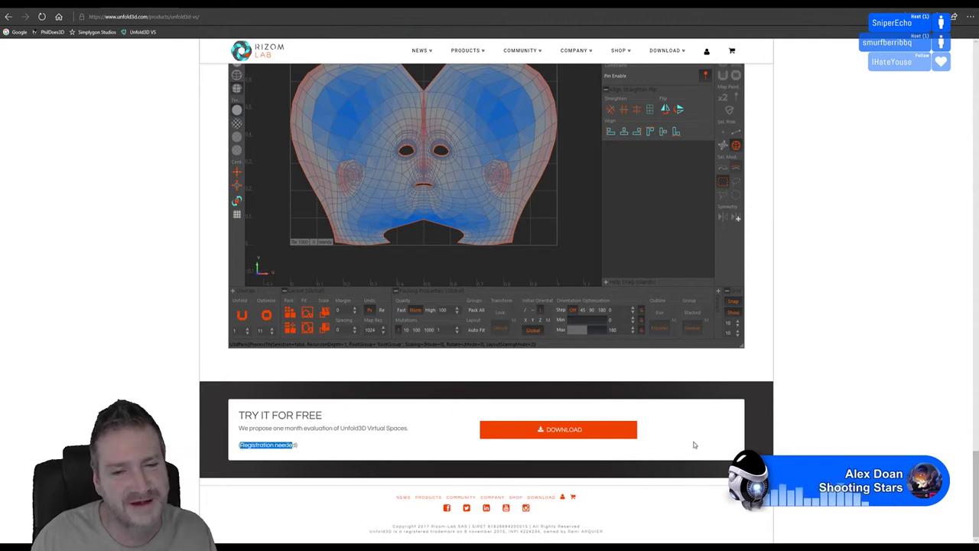
pyautogui.click(839, 396)
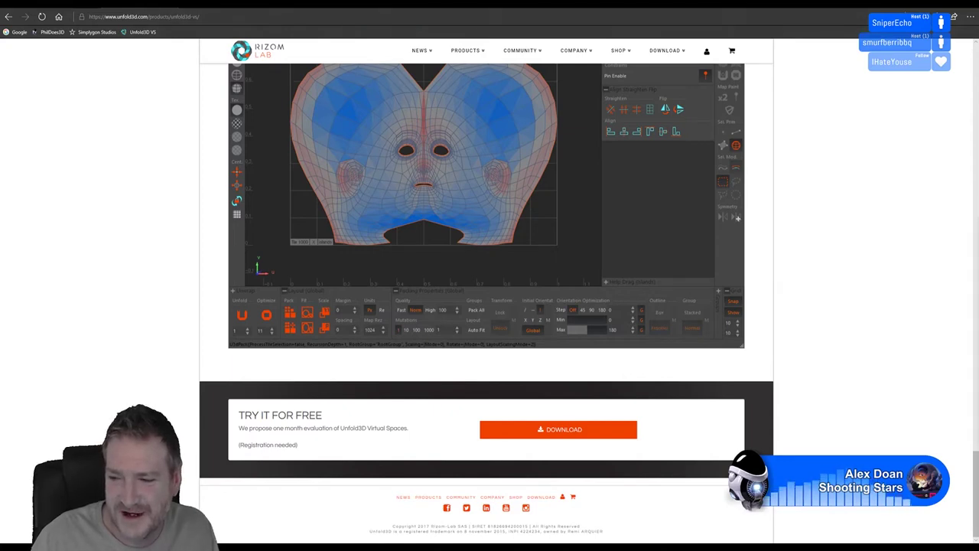
# Open the shared PNG image link from i.gyazo.com in a new browser tab.
pyautogui.click(185, 7)
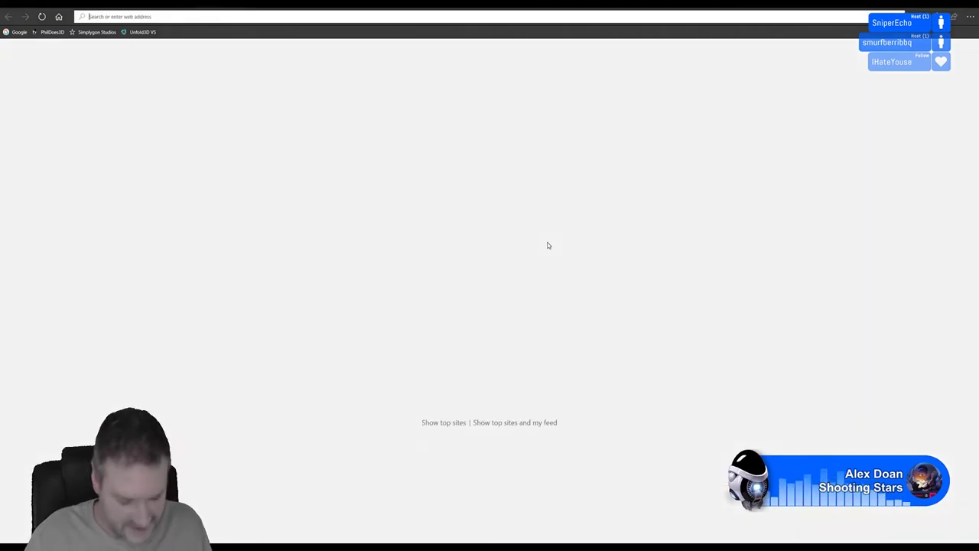
pyautogui.write('https://i.gyazo.com/89b3eb7aab42921384b12e408a760490.png')
pyautogui.press('Return')
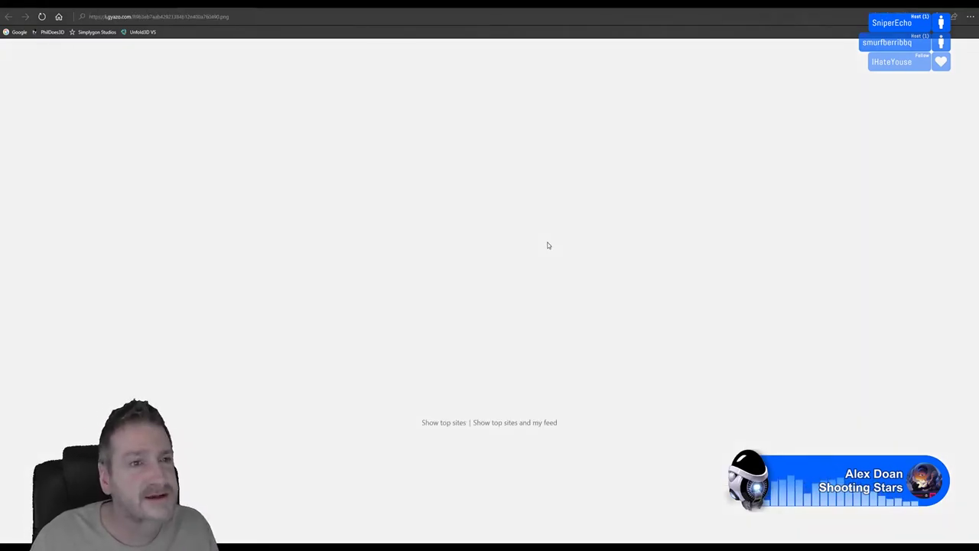
pyautogui.press('Return')
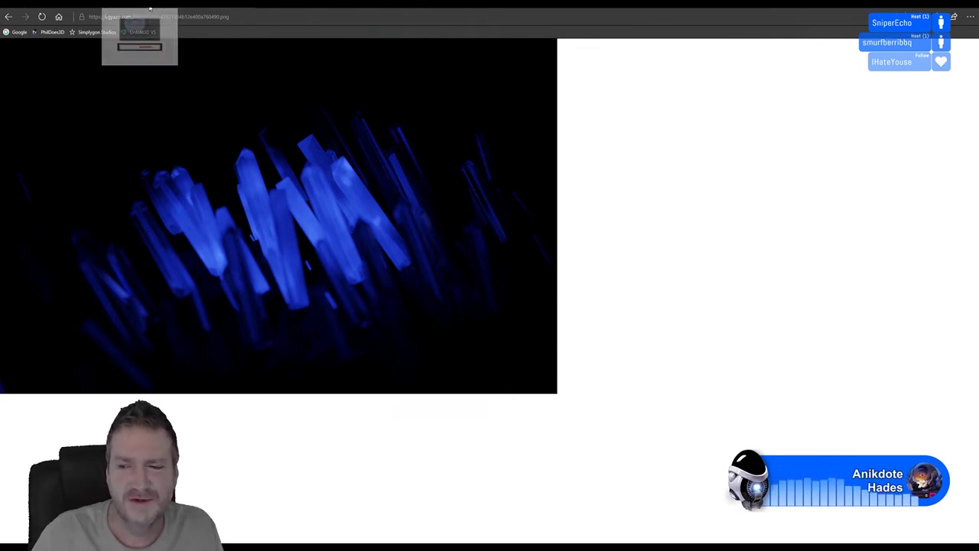
# Close the image tab, switch to the Unreal Editor scene and move in on the blue goblets on the long table.
pyautogui.click(151, 6)
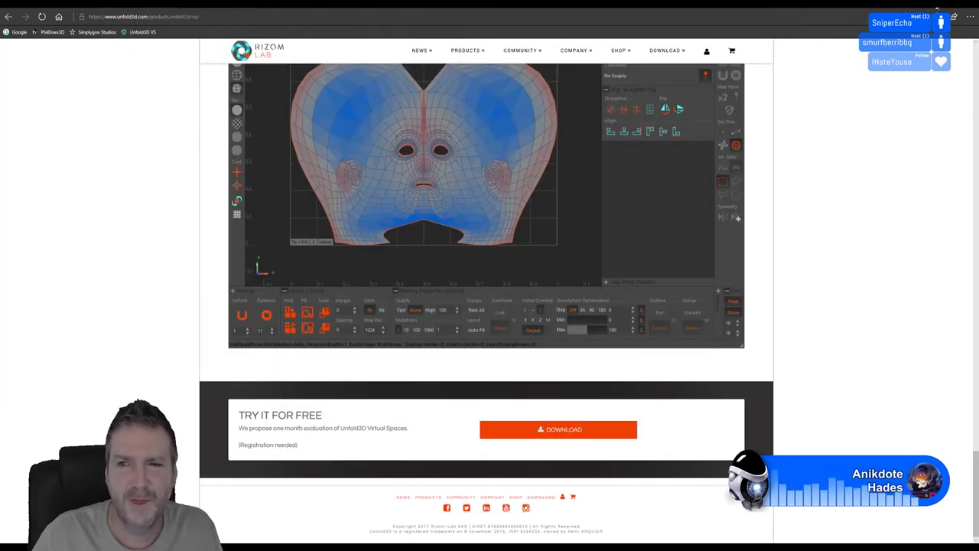
pyautogui.click(922, 6)
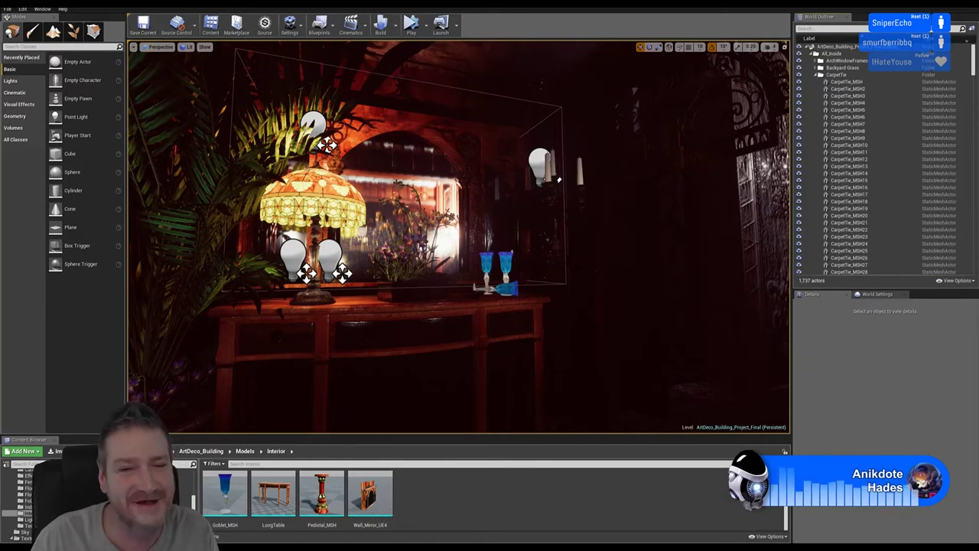
pyautogui.moveTo(459, 237)
pyautogui.mouseDown(button='right')
pyautogui.moveTo(453, 271)
pyautogui.moveTo(462, 252)
pyautogui.moveTo(530, 237)
pyautogui.moveTo(459, 237)
pyautogui.mouseUp(button='right')
pyautogui.press('w')
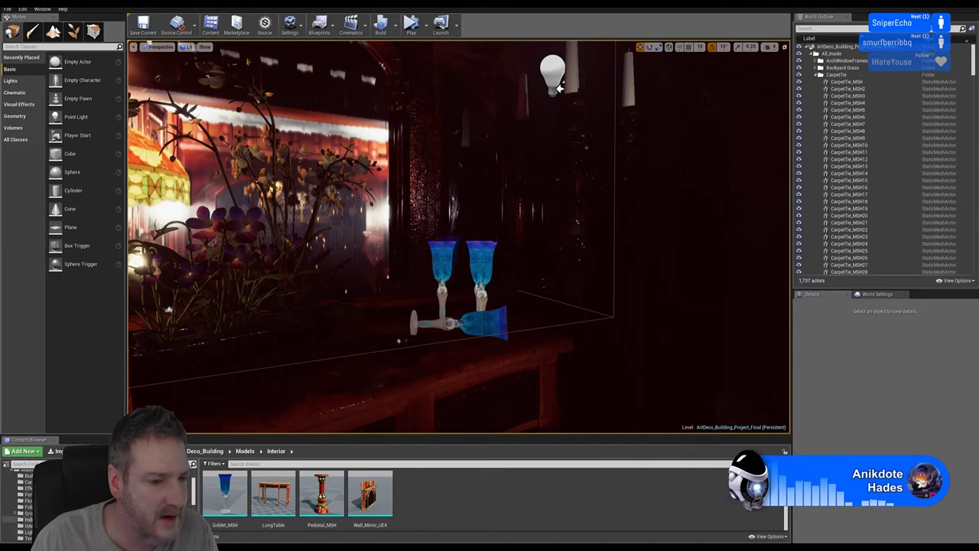
# Open the goblets' BlueGlass_MAT material and break the link from the Multiply node to its Emissive Color input.
pyautogui.doubleClick(224, 494)
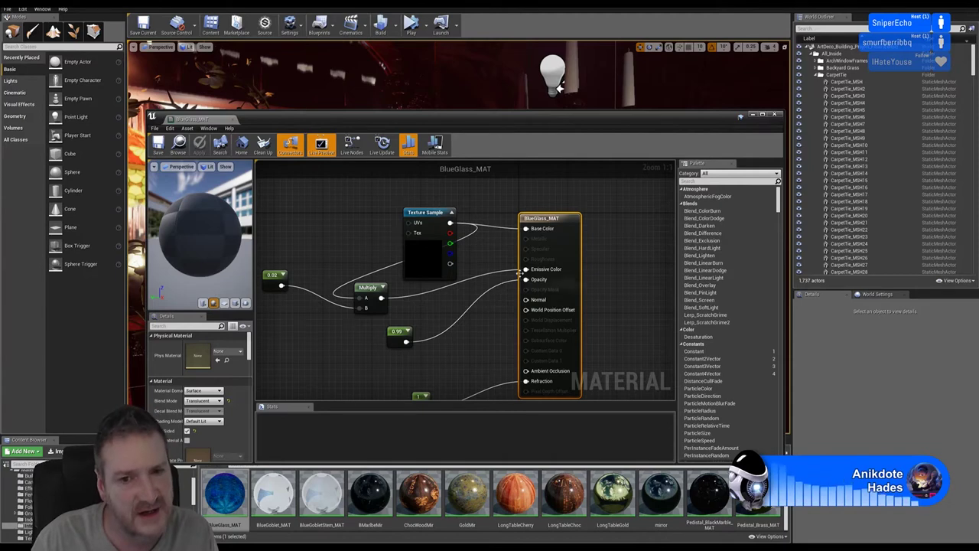
pyautogui.rightClick(525, 269)
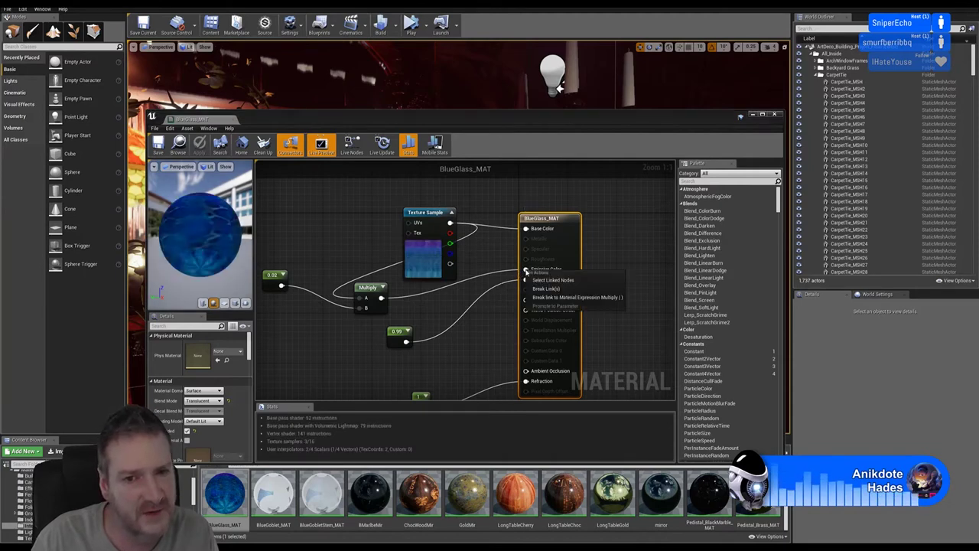
pyautogui.click(545, 289)
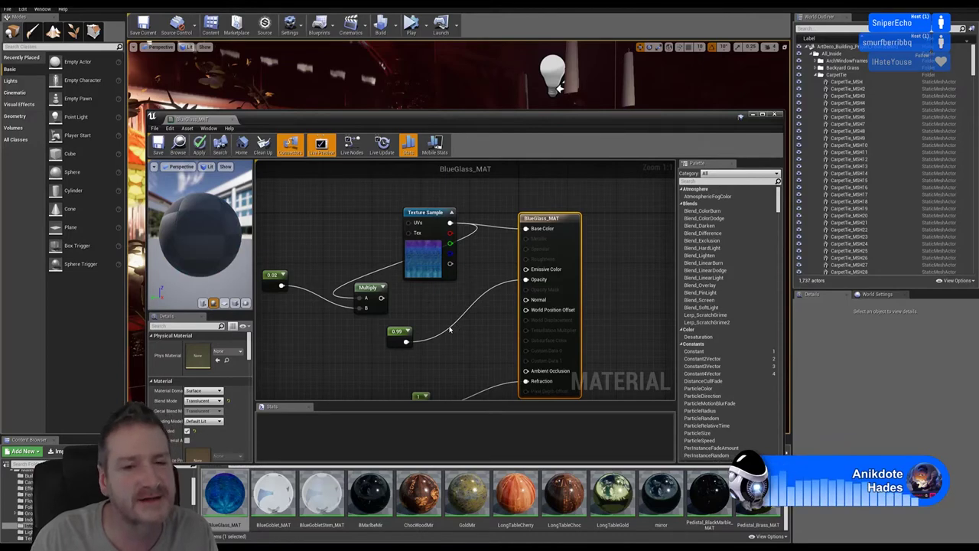
pyautogui.moveTo(630, 256); pyautogui.dragTo(622, 238, button='right')
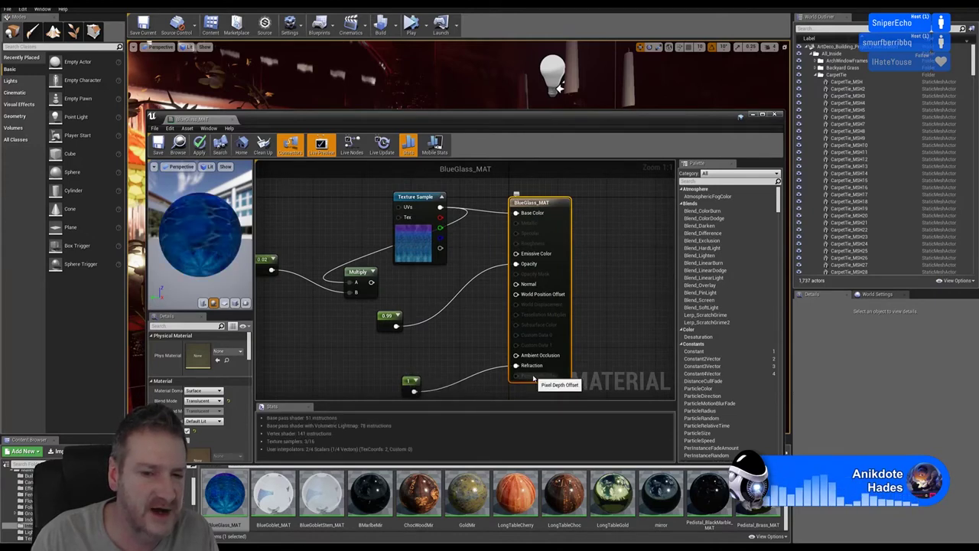
# Check the BlueGlass_MAT preview sphere, apply the material change and close the material editor.
pyautogui.moveTo(197, 227); pyautogui.dragTo(176, 228)
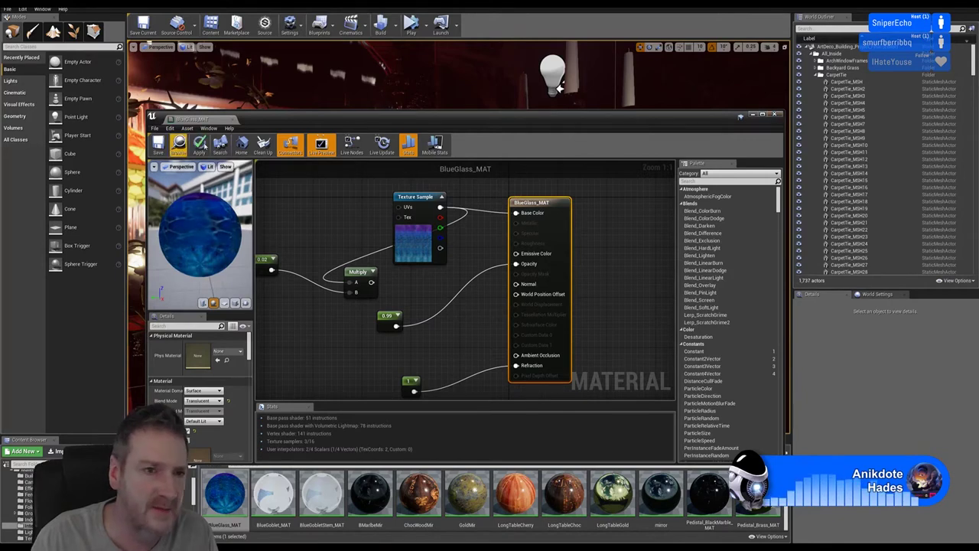
pyautogui.press('Return')
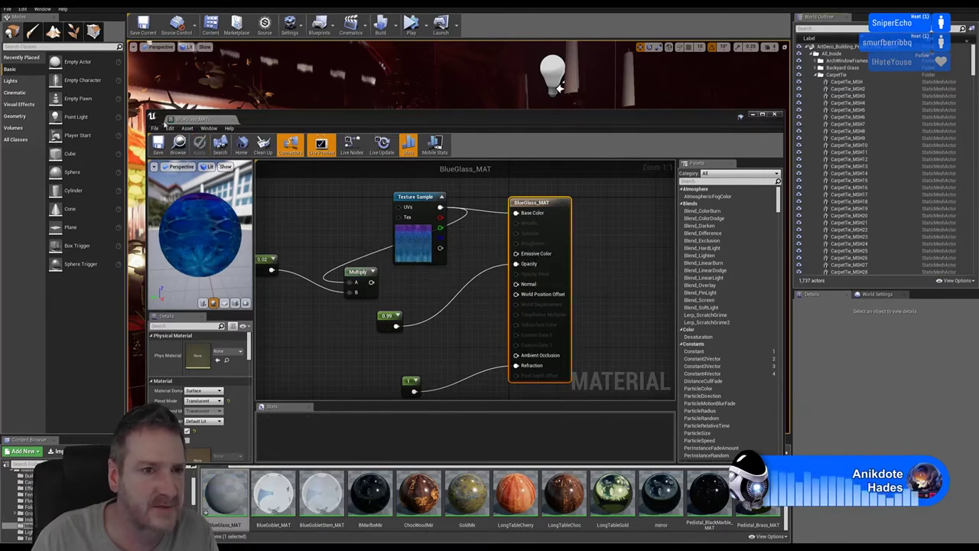
pyautogui.click(774, 115)
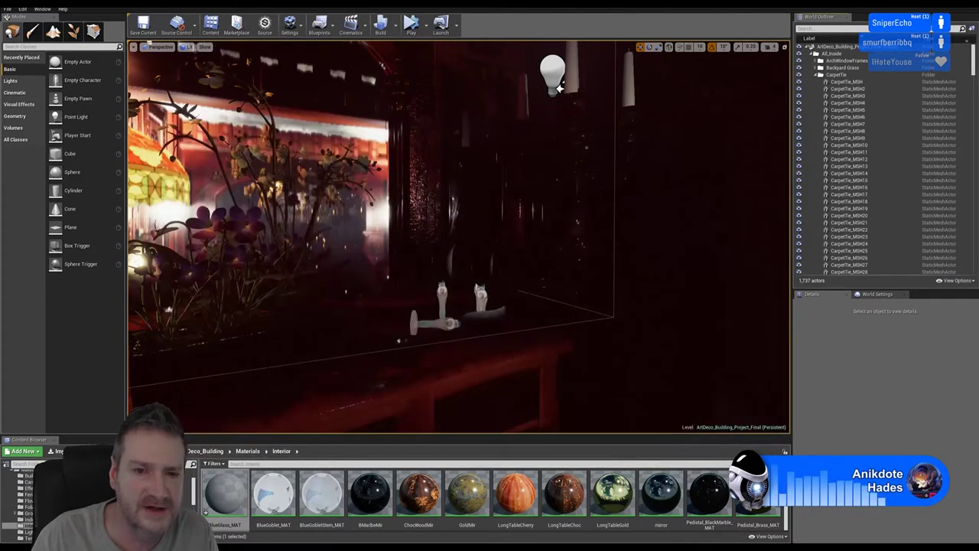
# Check the goblets in the scene, and reopen and save the BlueGlass_MAT material.
pyautogui.moveTo(459, 237); pyautogui.dragTo(465, 211, button='right')
pyautogui.press('s')
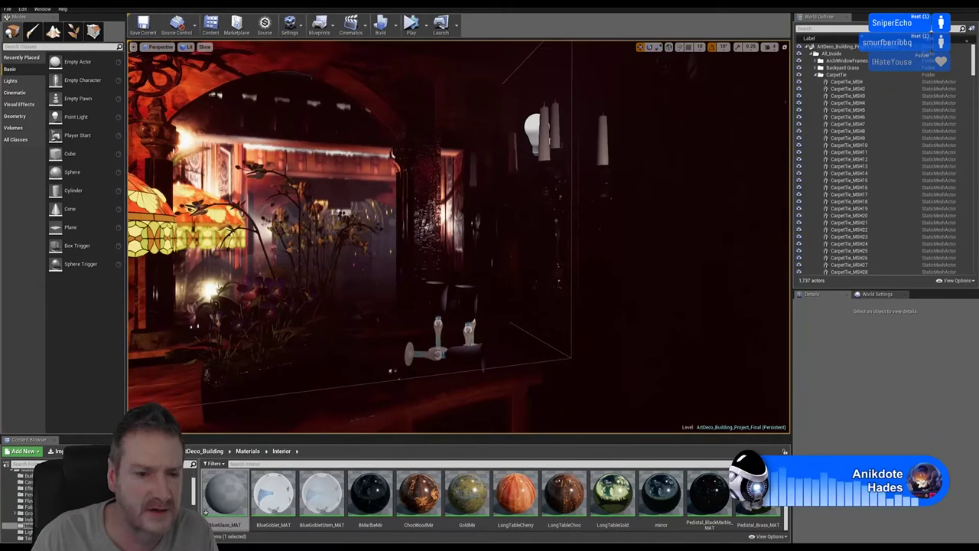
pyautogui.doubleClick(229, 501)
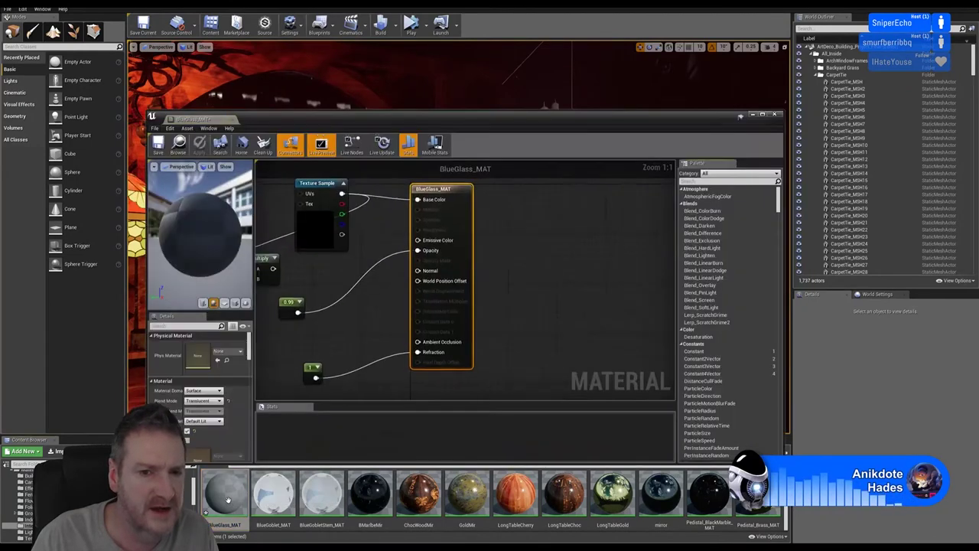
pyautogui.moveTo(482, 268); pyautogui.dragTo(519, 275, button='right')
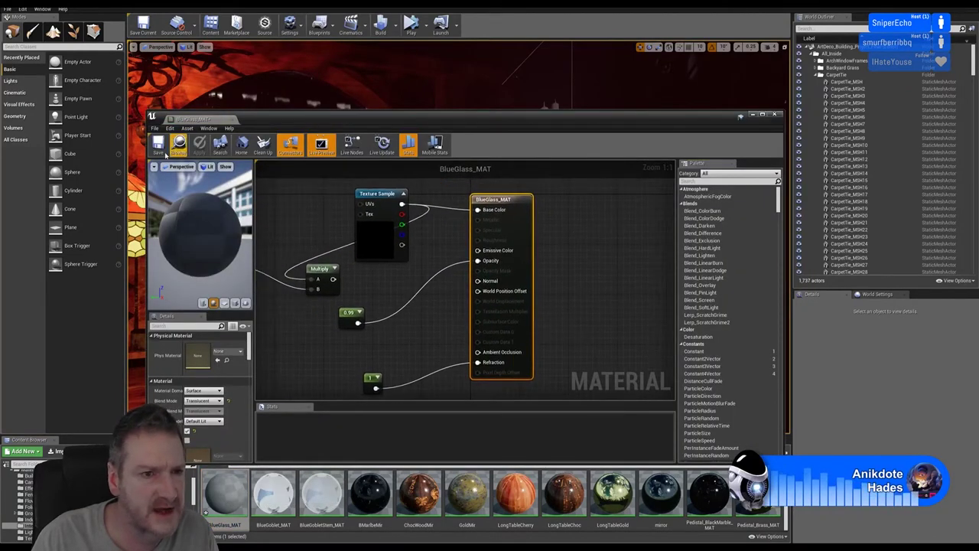
pyautogui.click(159, 144)
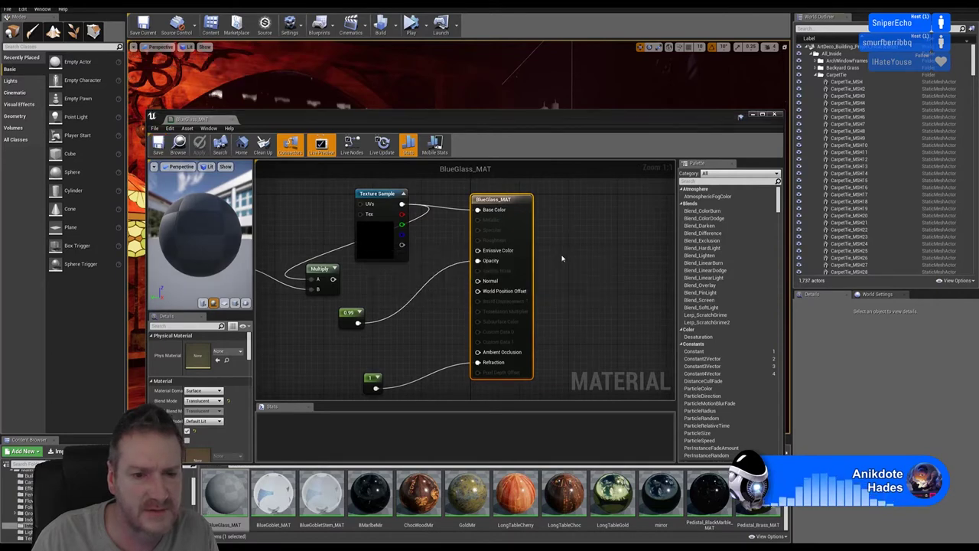
# Nudge the Texture Sample node slightly up and away from the material node, and apply and save BlueGlass_MAT.
pyautogui.moveTo(390, 277); pyautogui.dragTo(396, 282, button='right')
pyautogui.moveTo(374, 208); pyautogui.dragTo(360, 202)
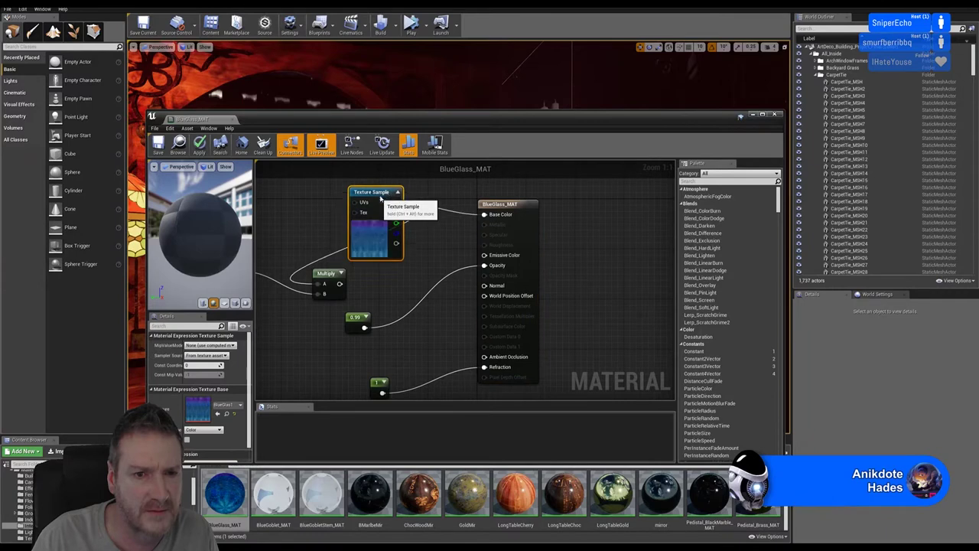
pyautogui.click(200, 146)
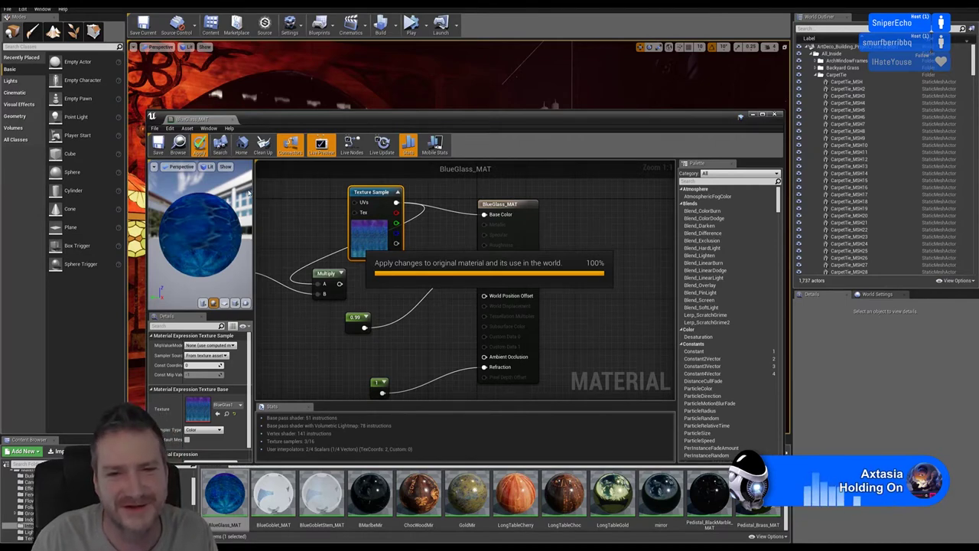
pyautogui.click(158, 144)
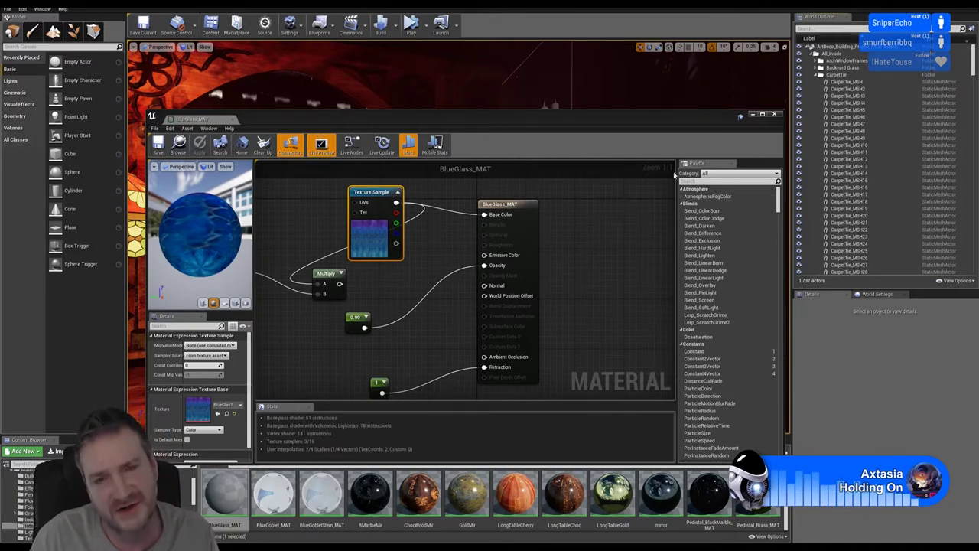
pyautogui.click(775, 114)
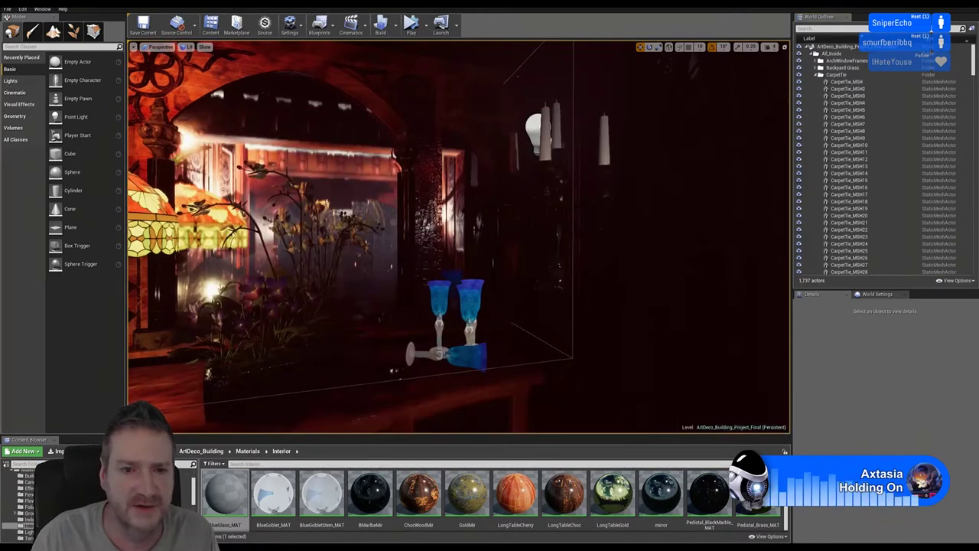
# Examine the blue glass goblets in the scene up close and from farther back beside the lamp.
pyautogui.moveTo(153, 345); pyautogui.dragTo(131, 345, button='right')
pyautogui.moveTo(131, 345); pyautogui.dragTo(133, 296, button='middle')
pyautogui.moveTo(133, 295); pyautogui.dragTo(153, 185)
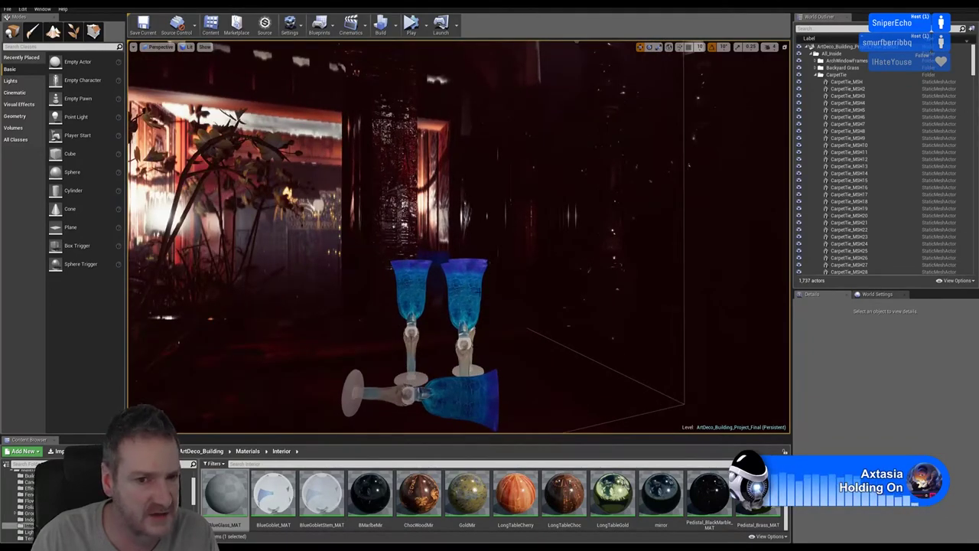
pyautogui.moveTo(459, 237); pyautogui.dragTo(323, 178, button='right')
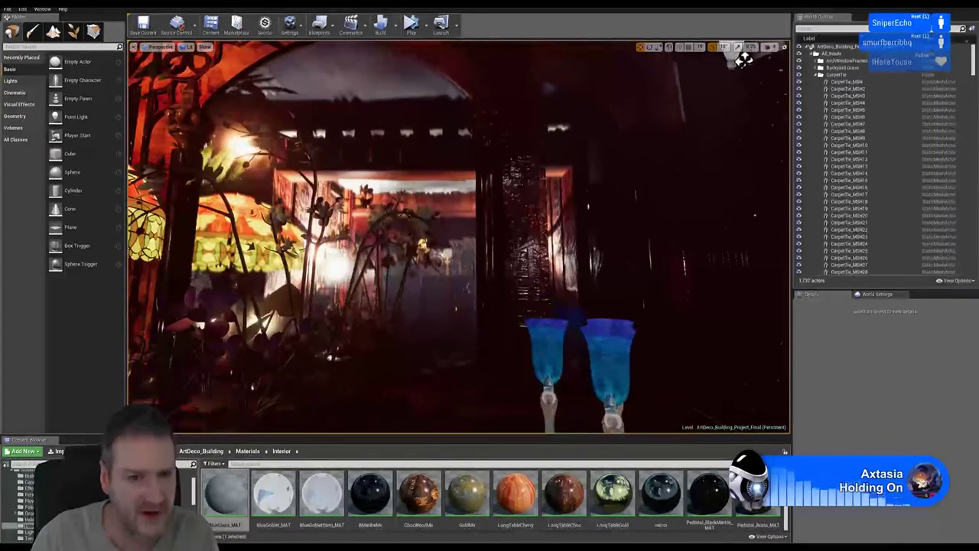
pyautogui.moveTo(411, 136); pyautogui.dragTo(417, 229)
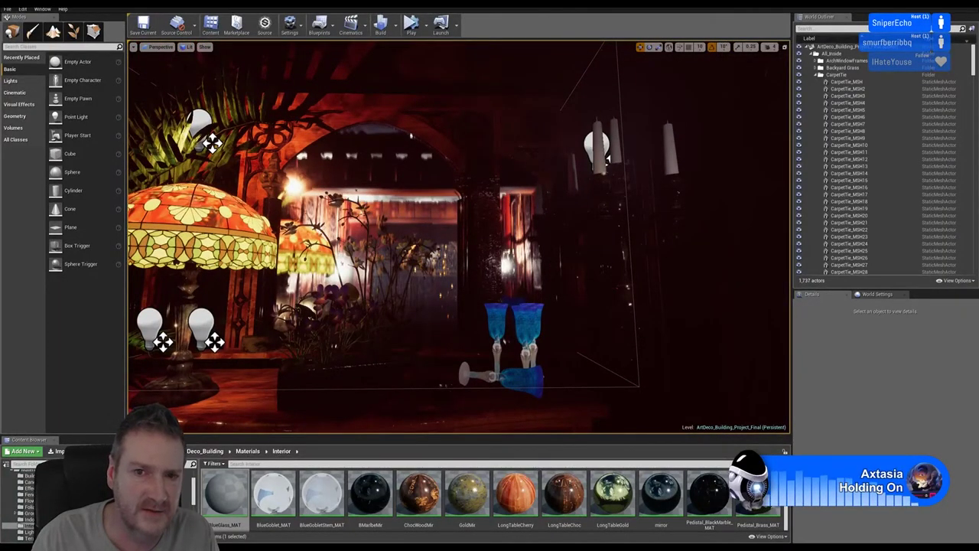
# Select the upright goblet nearest the candelabra and examine its material slots, shadow settings and lighting channels.
pyautogui.click(603, 153)
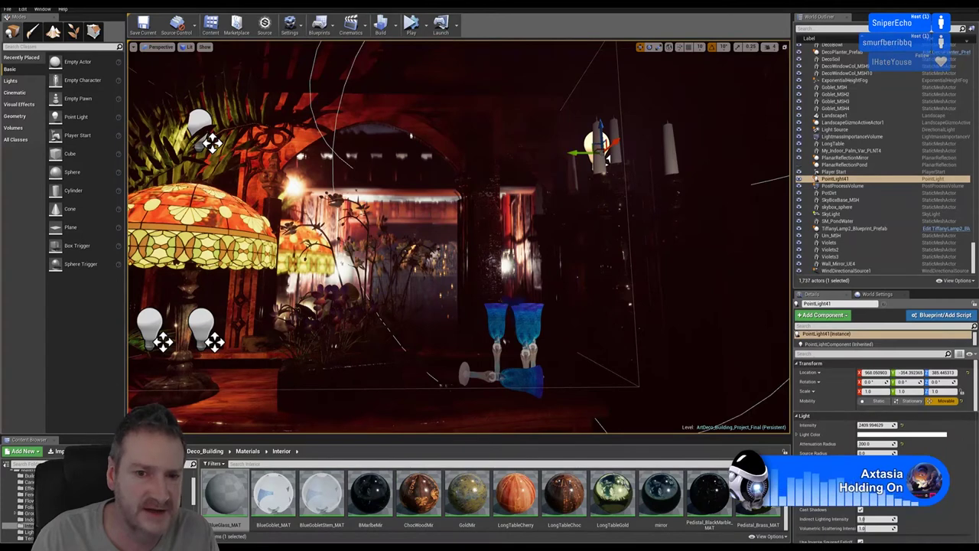
pyautogui.click(526, 329)
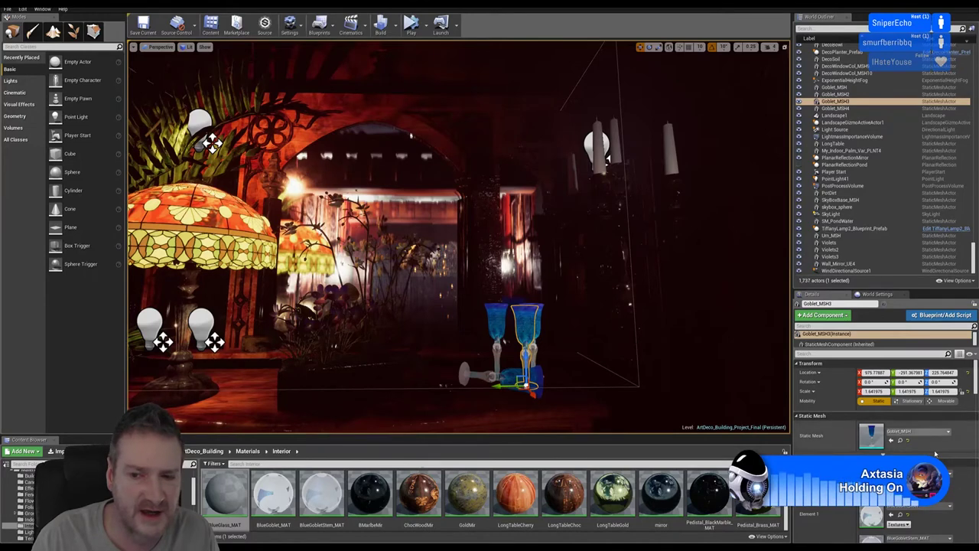
pyautogui.scroll(-5, 935, 453)
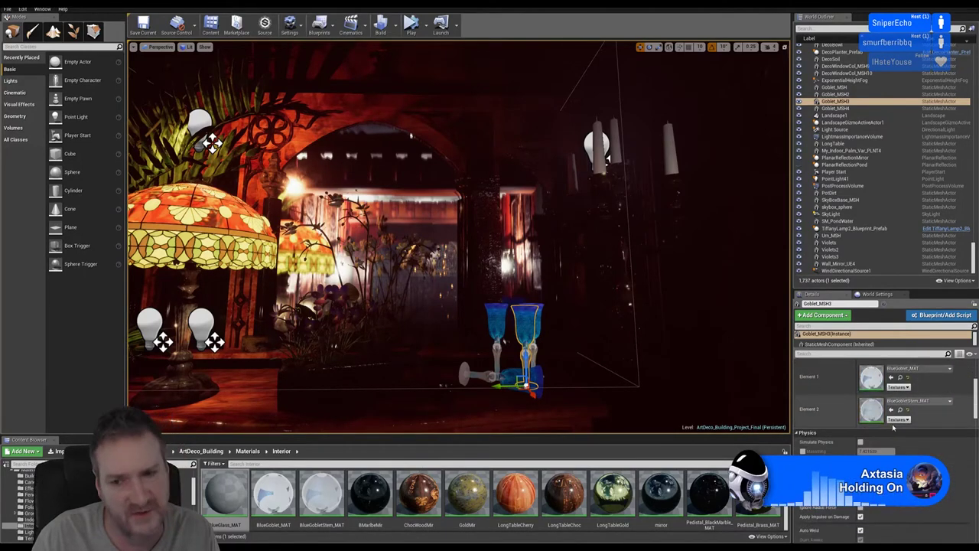
pyautogui.scroll(-5, 893, 427)
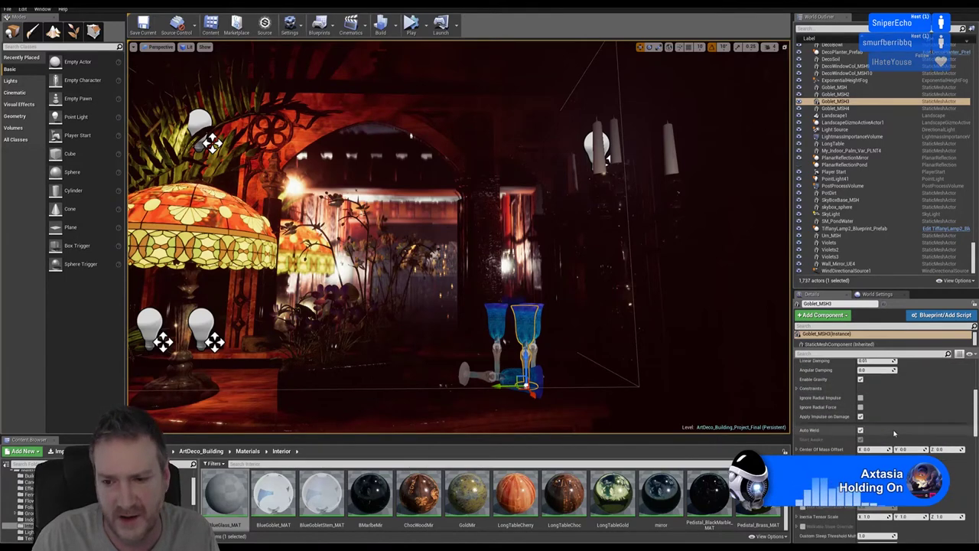
pyautogui.scroll(-5, 895, 421)
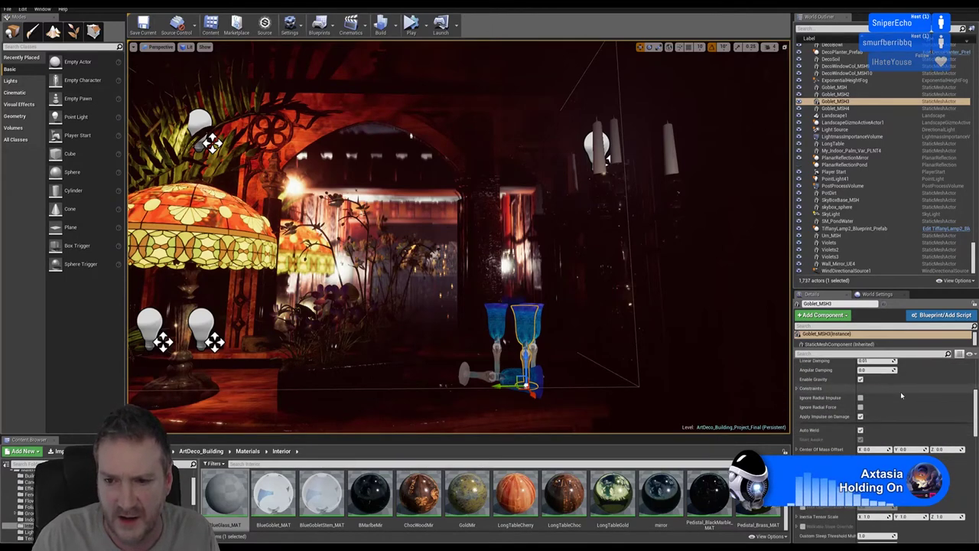
pyautogui.scroll(-1, 903, 410)
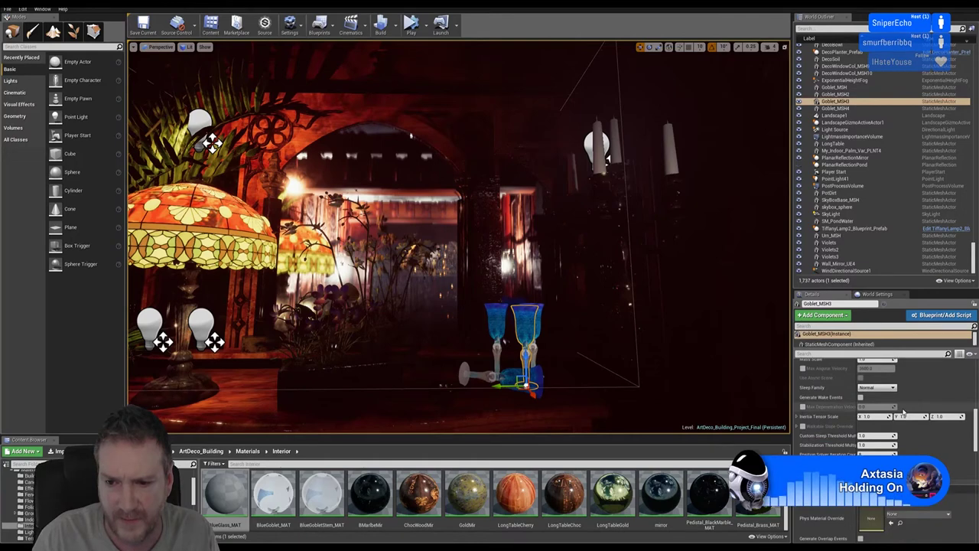
pyautogui.scroll(-2, 902, 411)
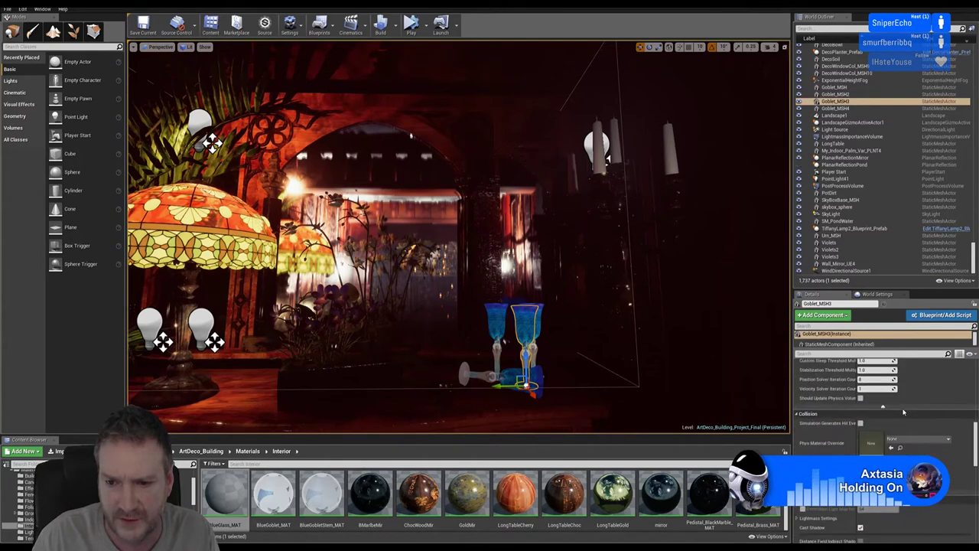
pyautogui.scroll(-3, 903, 412)
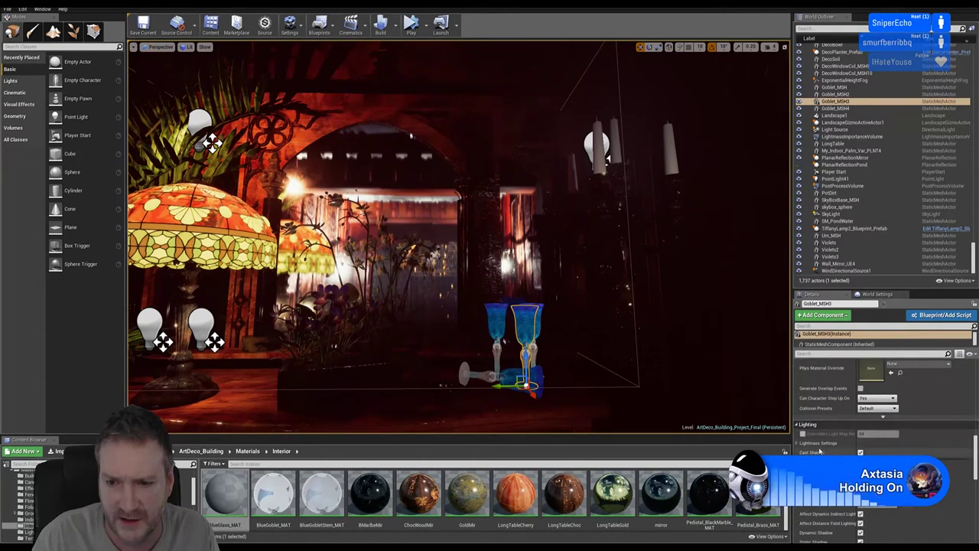
pyautogui.scroll(-5, 819, 451)
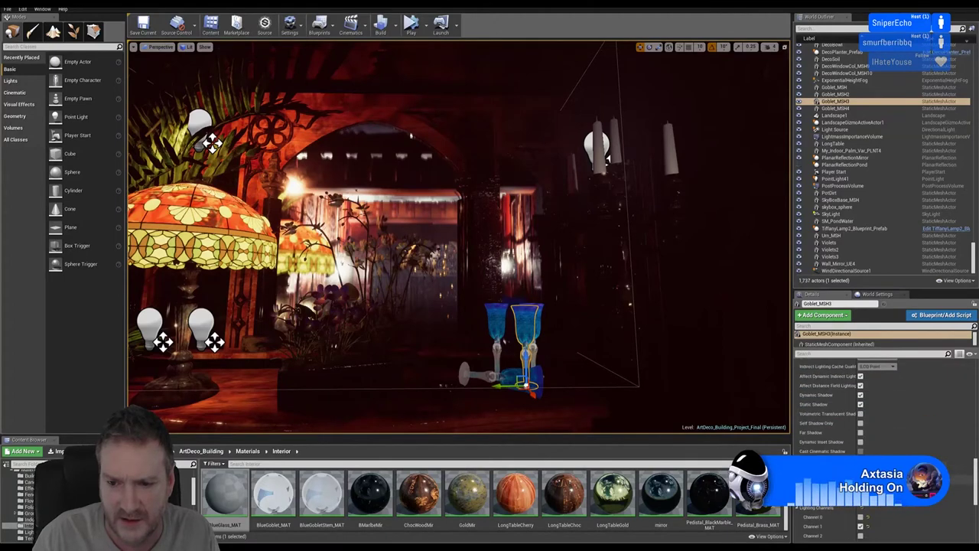
pyautogui.scroll(1, 837, 433)
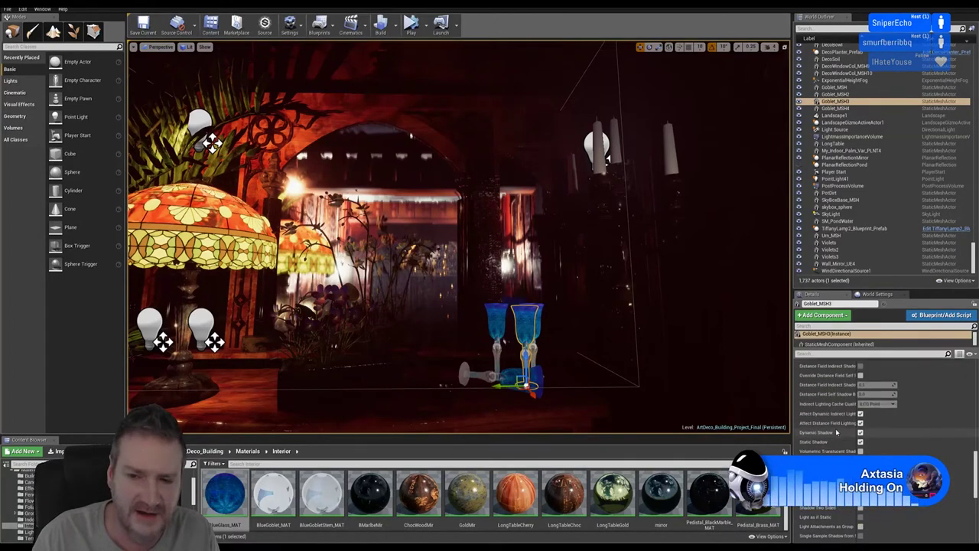
pyautogui.scroll(1, 836, 433)
pyautogui.scroll(1, 823, 421)
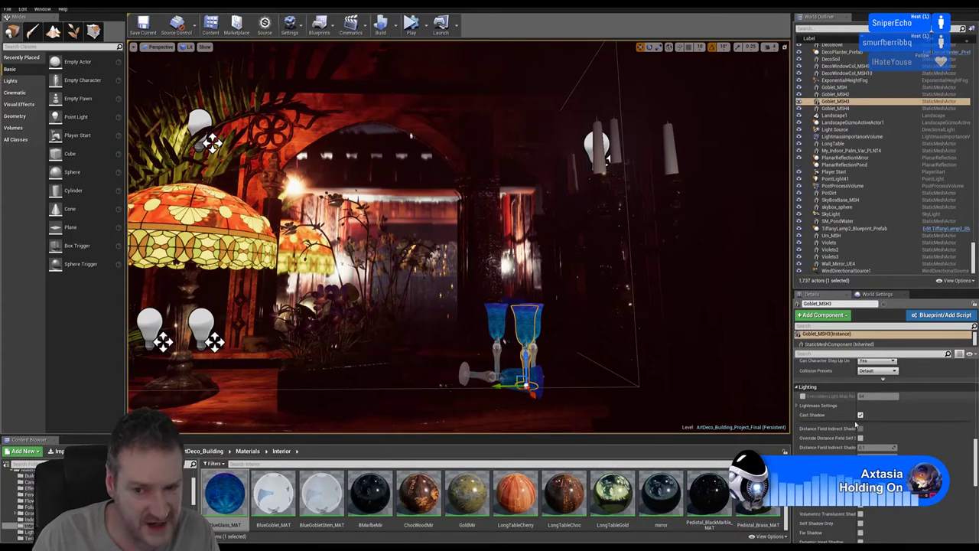
pyautogui.scroll(-5, 856, 423)
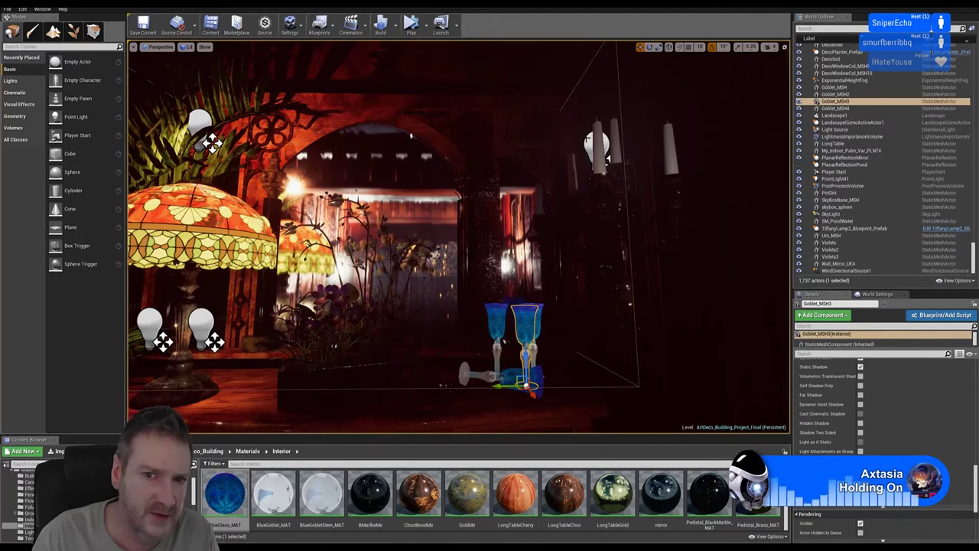
# Select the point light at the candles and examine its intensity, attenuation radius, shadow and lighting channel settings.
pyautogui.click(598, 147)
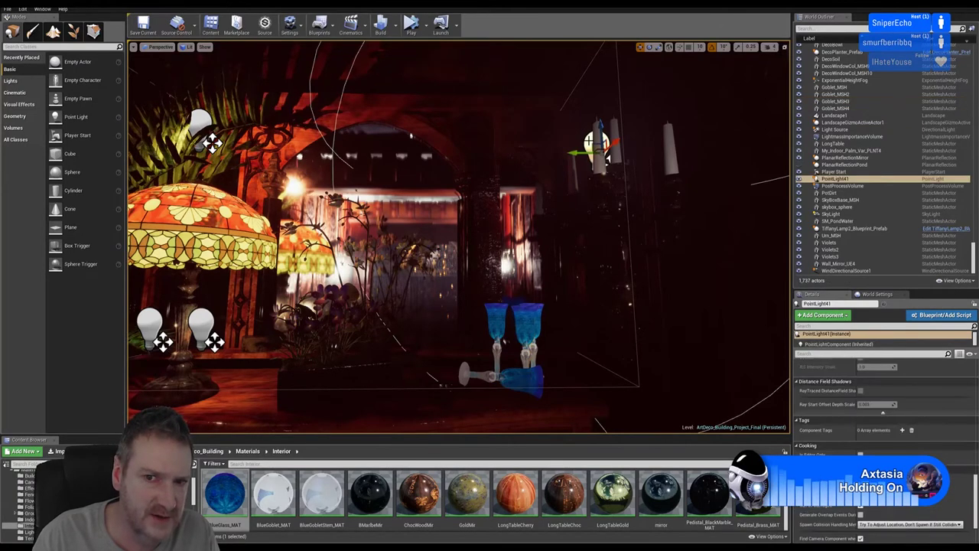
pyautogui.scroll(-3, 883, 413)
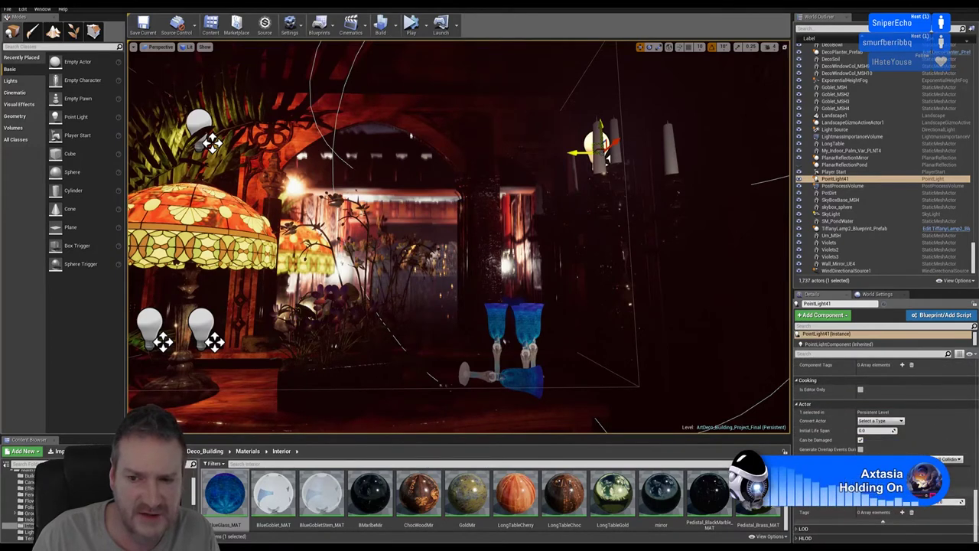
pyautogui.scroll(4, 884, 398)
pyautogui.scroll(2, 884, 421)
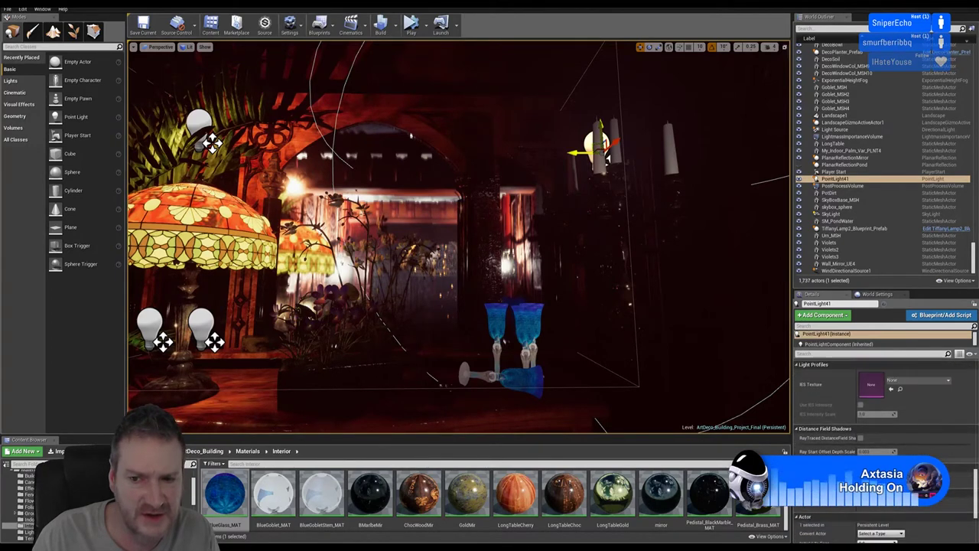
pyautogui.scroll(5, 883, 421)
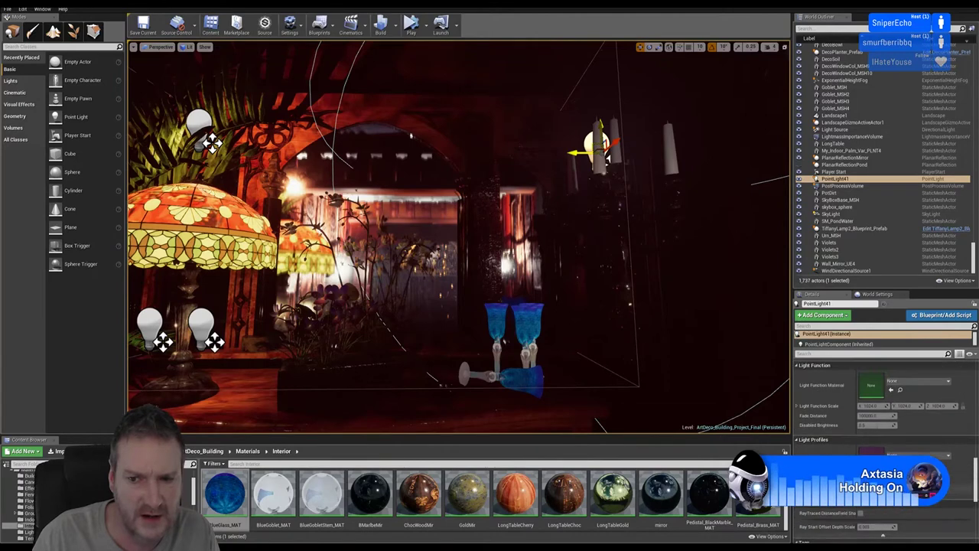
pyautogui.scroll(6, 880, 406)
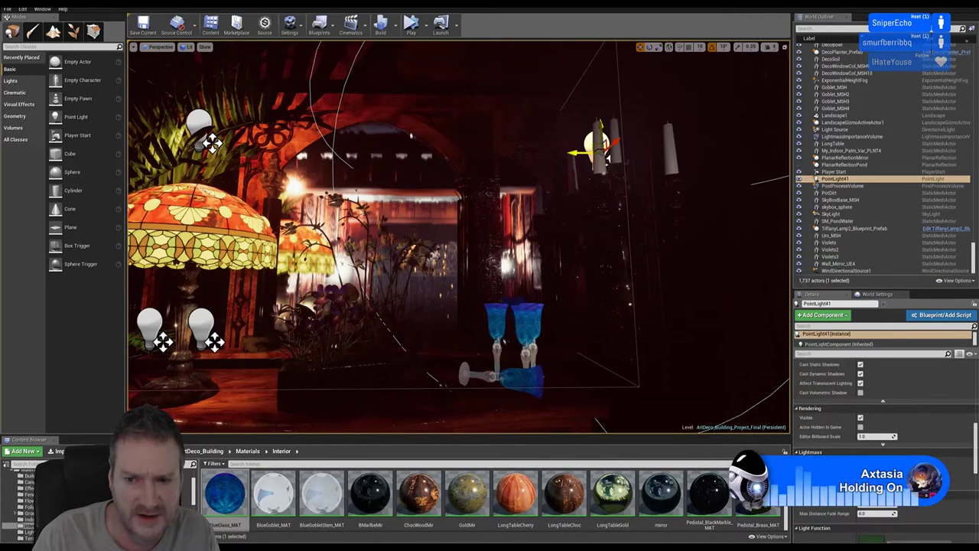
pyautogui.scroll(6, 811, 410)
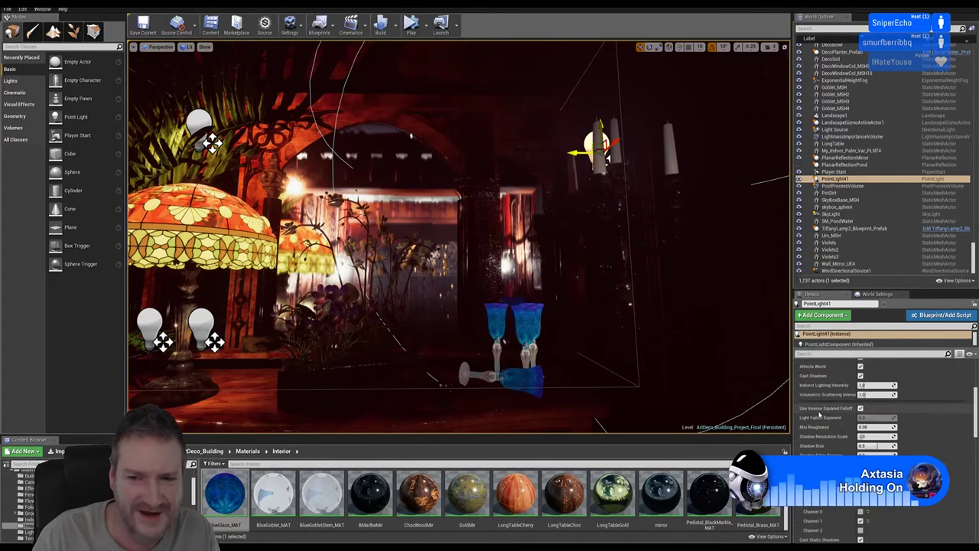
pyautogui.scroll(-5, 822, 415)
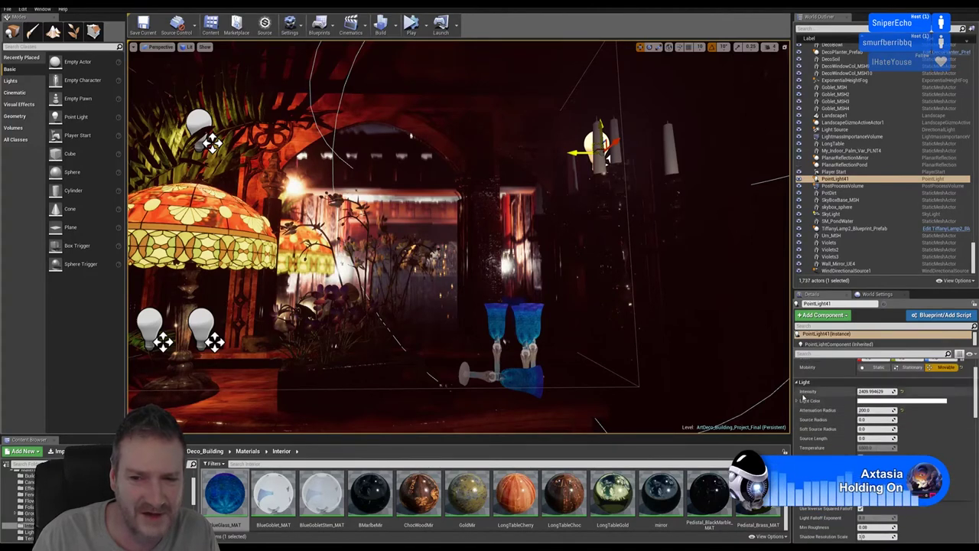
pyautogui.scroll(-2, 833, 451)
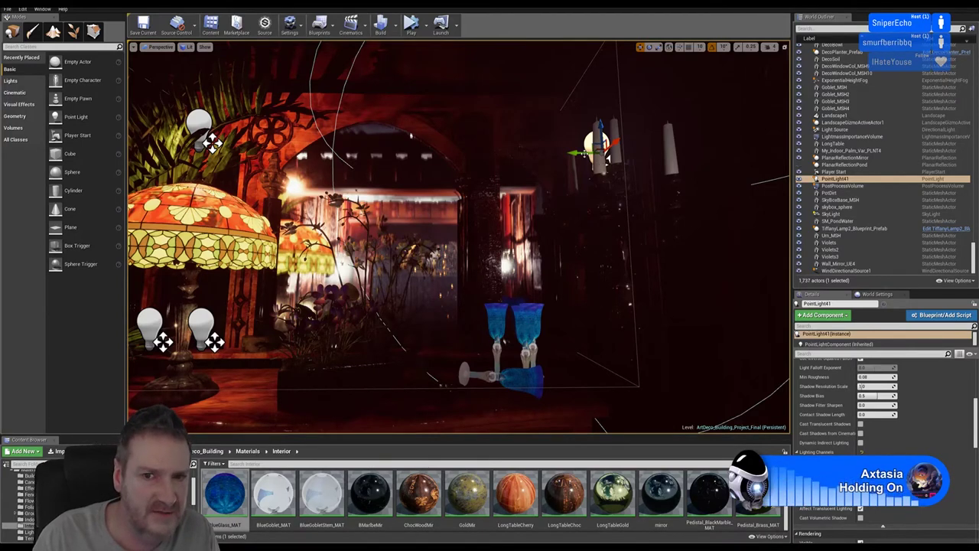
# Simulate the level briefly, and inspect the candle point light's area of influence from farther back.
pyautogui.click(411, 25)
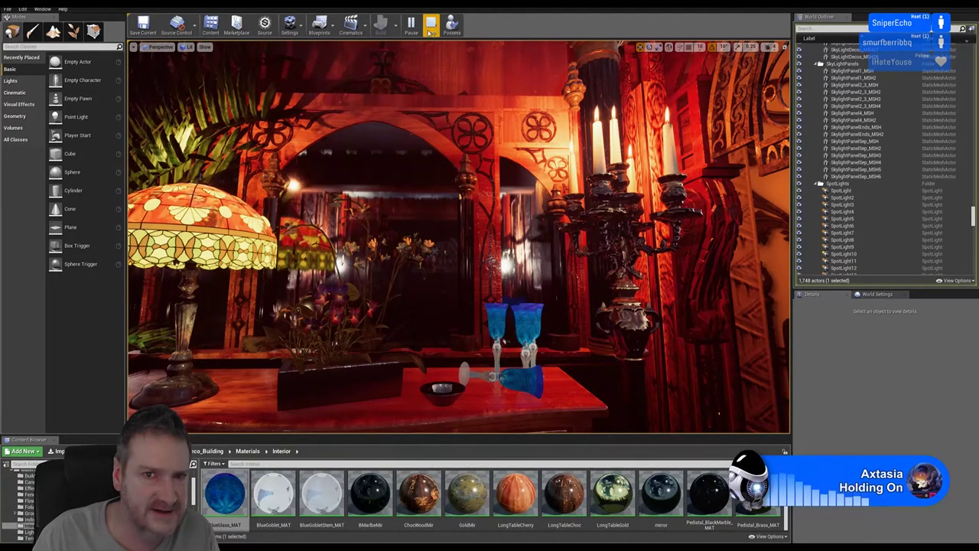
pyautogui.press('Escape')
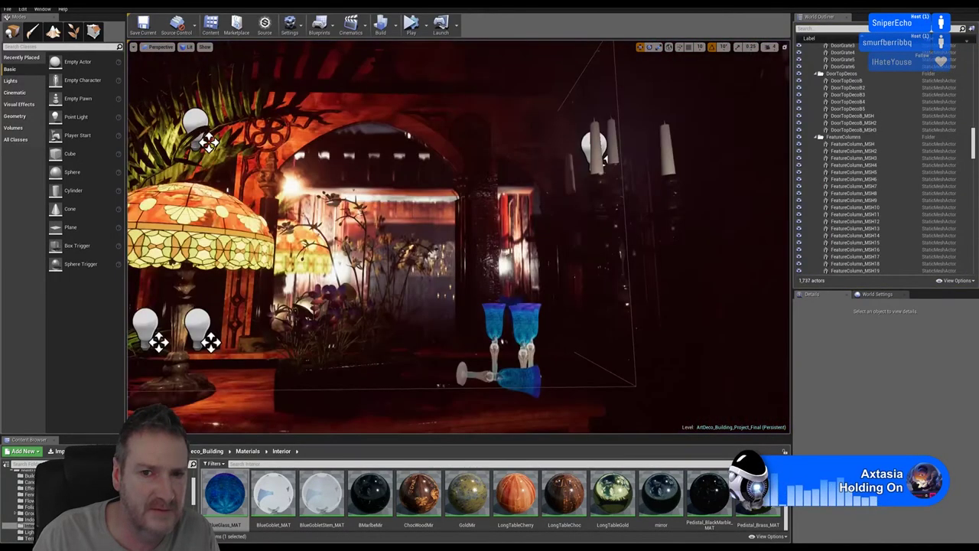
pyautogui.click(580, 145)
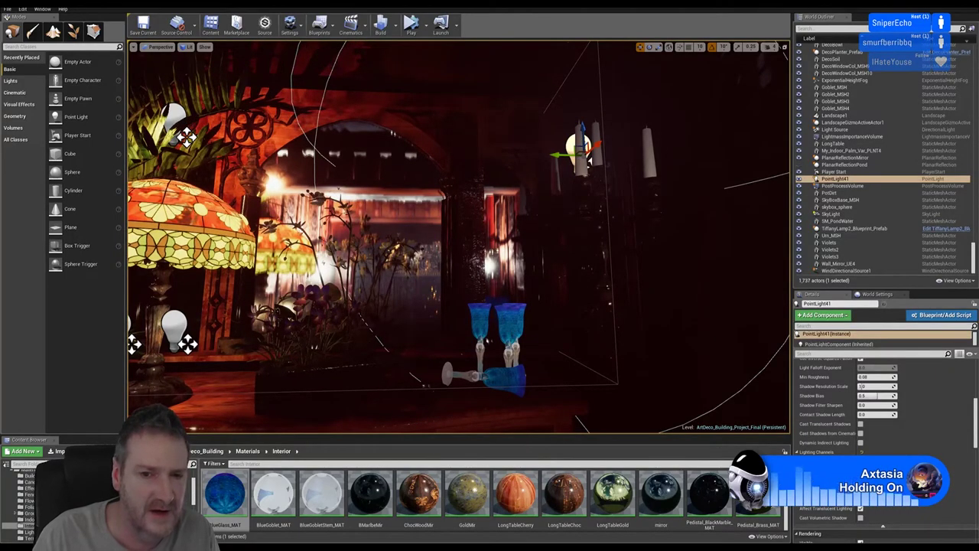
pyautogui.moveTo(486, 395); pyautogui.dragTo(434, 405, button='right')
pyautogui.scroll(-3, 442, 389)
pyautogui.scroll(-1, 442, 389)
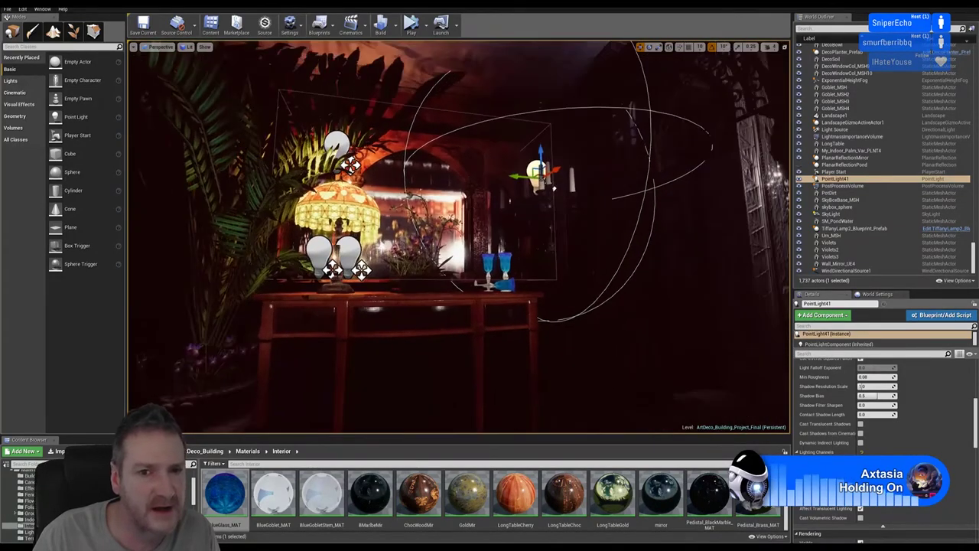
pyautogui.press('Escape')
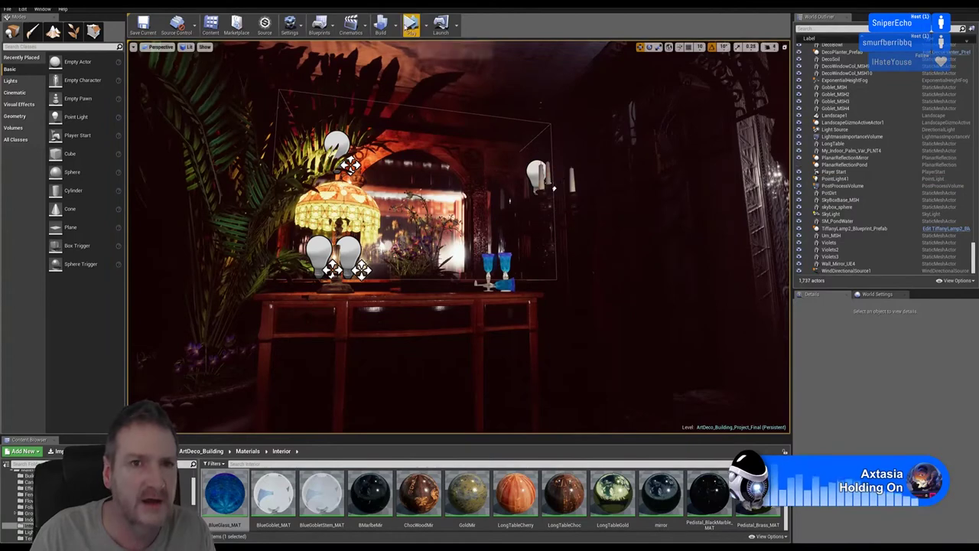
# Simulate the desk scene from two wider viewpoints to compare its lighting with the editor view, stopping each run.
pyautogui.click(410, 24)
pyautogui.click(411, 25)
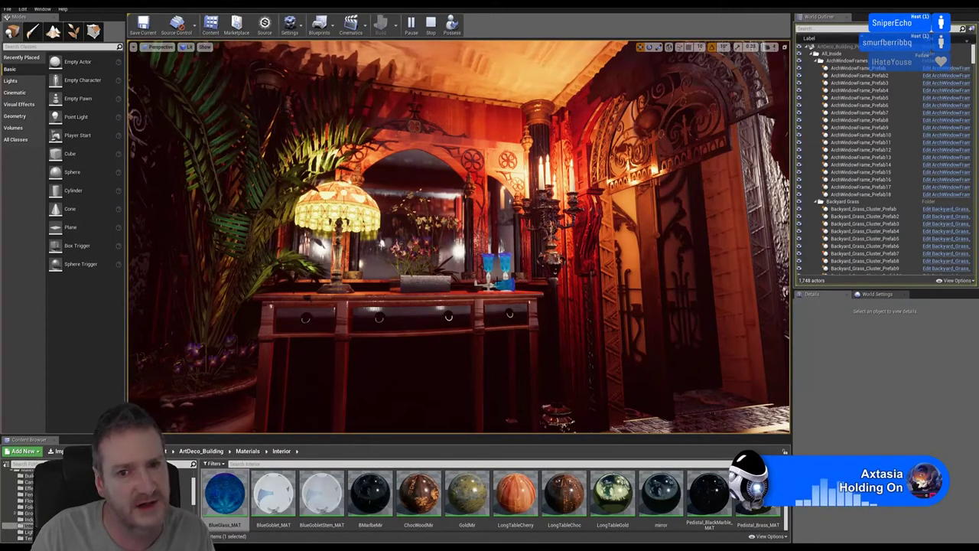
pyautogui.click(432, 25)
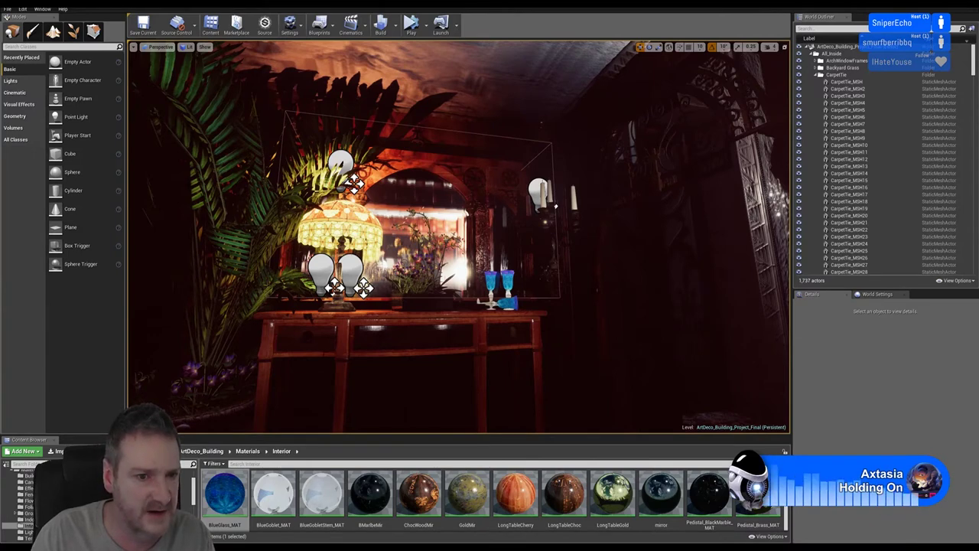
pyautogui.moveTo(459, 237); pyautogui.dragTo(419, 261, button='right')
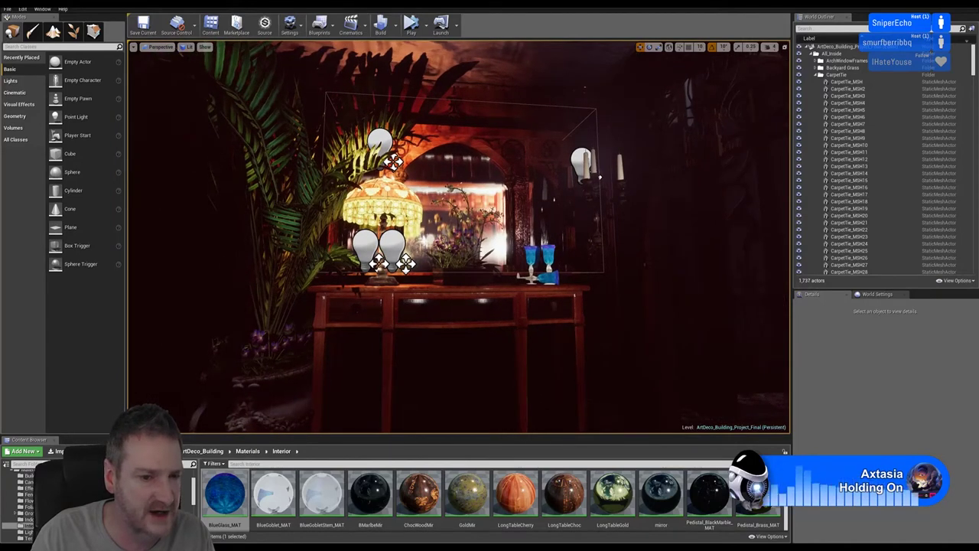
pyautogui.moveTo(370, 159); pyautogui.dragTo(374, 192, button='right')
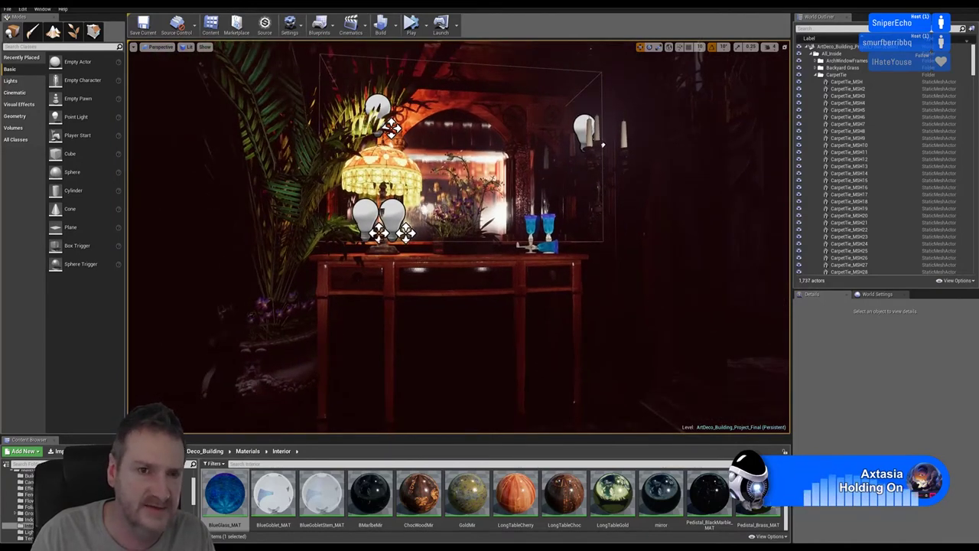
pyautogui.click(412, 23)
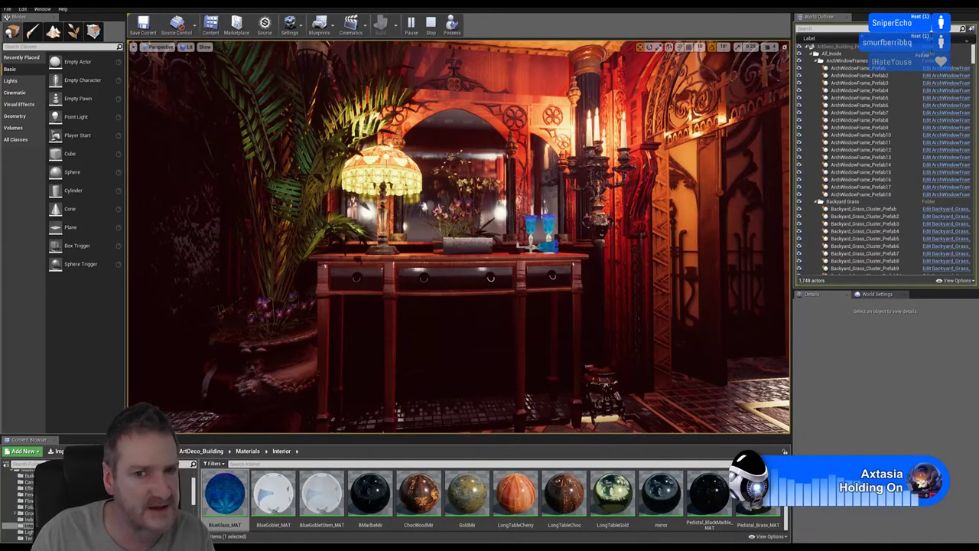
pyautogui.click(430, 25)
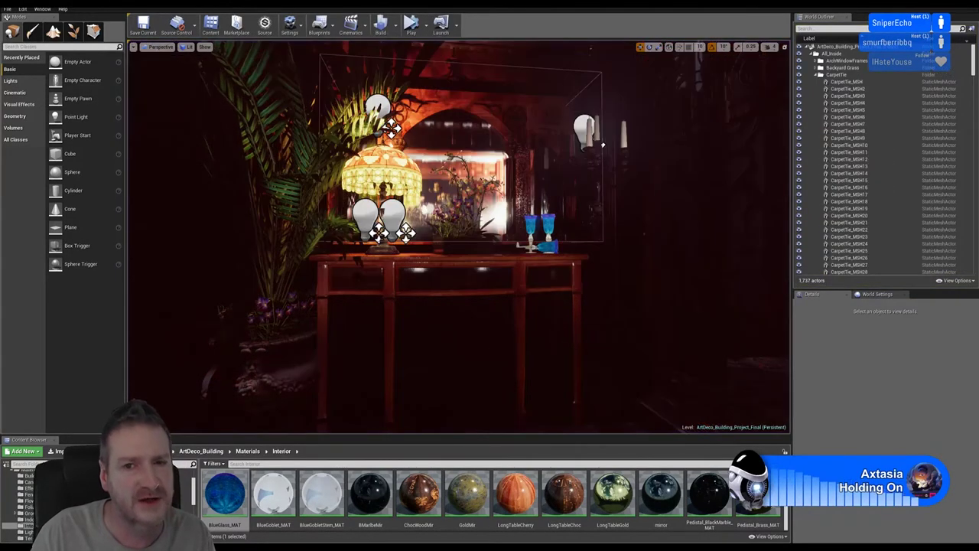
# Check the candle point light's reach around the desk, and look closer at the goblets and the doorway beside them.
pyautogui.moveTo(459, 237); pyautogui.dragTo(478, 214, button='right')
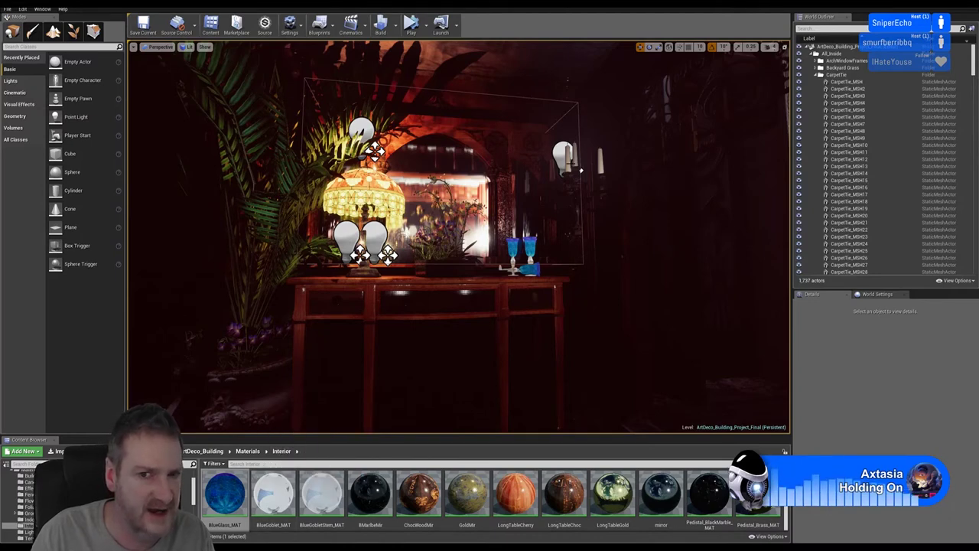
pyautogui.click(559, 159)
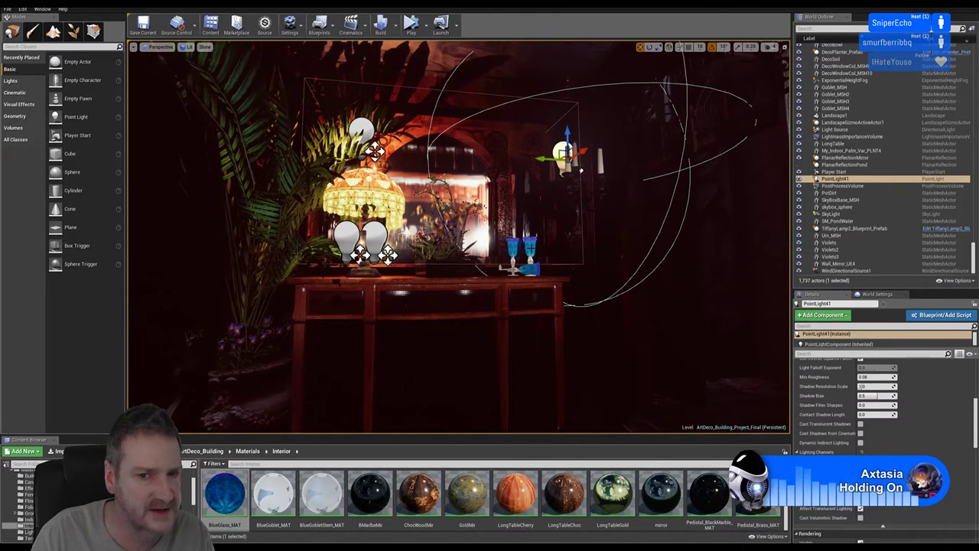
pyautogui.press('Escape')
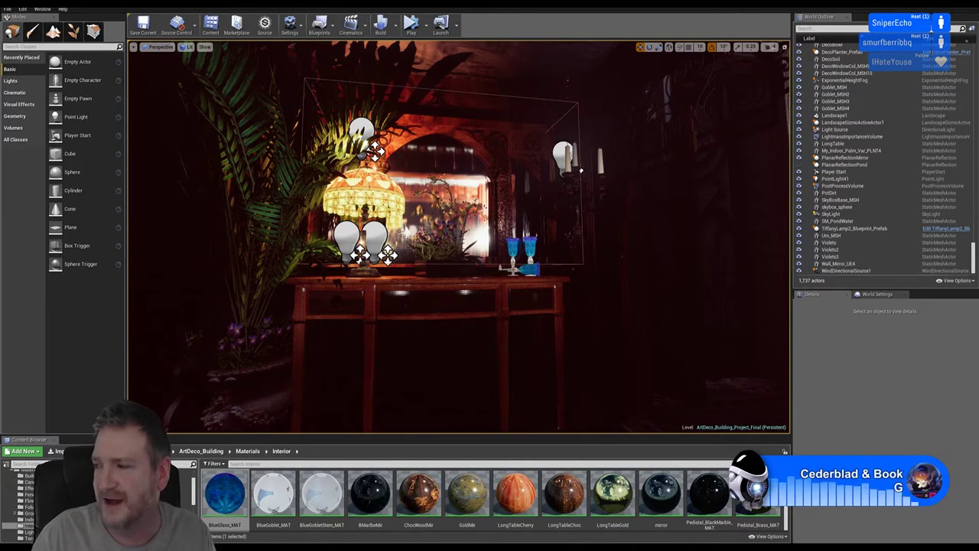
pyautogui.moveTo(459, 238); pyautogui.dragTo(511, 263, button='right')
pyautogui.press('s')
pyautogui.press('w')
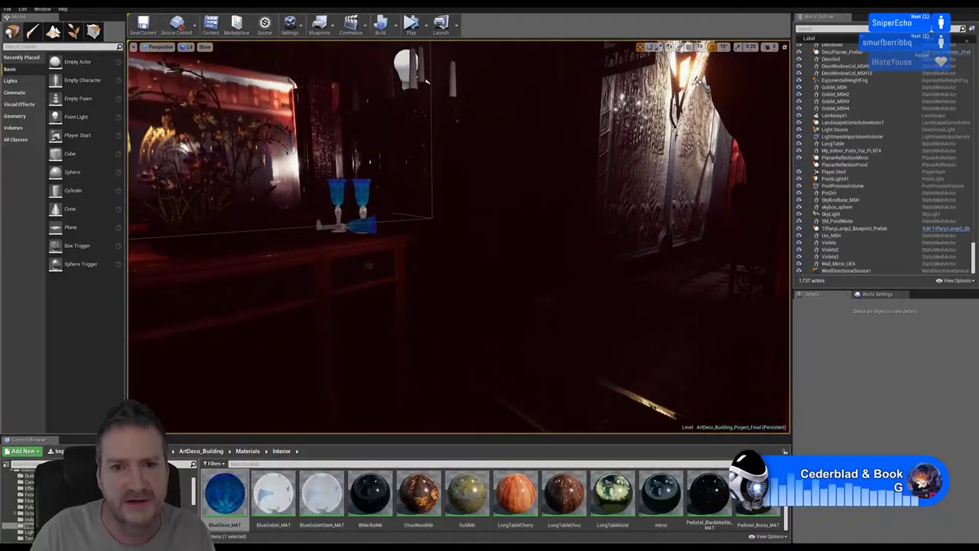
# Move from the desk to the tiled hallway floor and locate the pot meshes in the Models > Foliage folder.
pyautogui.press('Left')
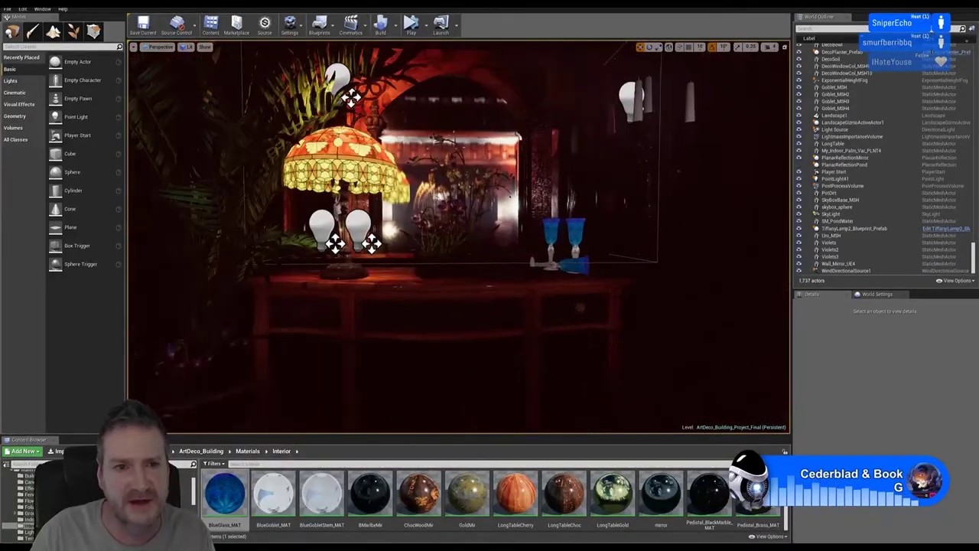
pyautogui.press('Down')
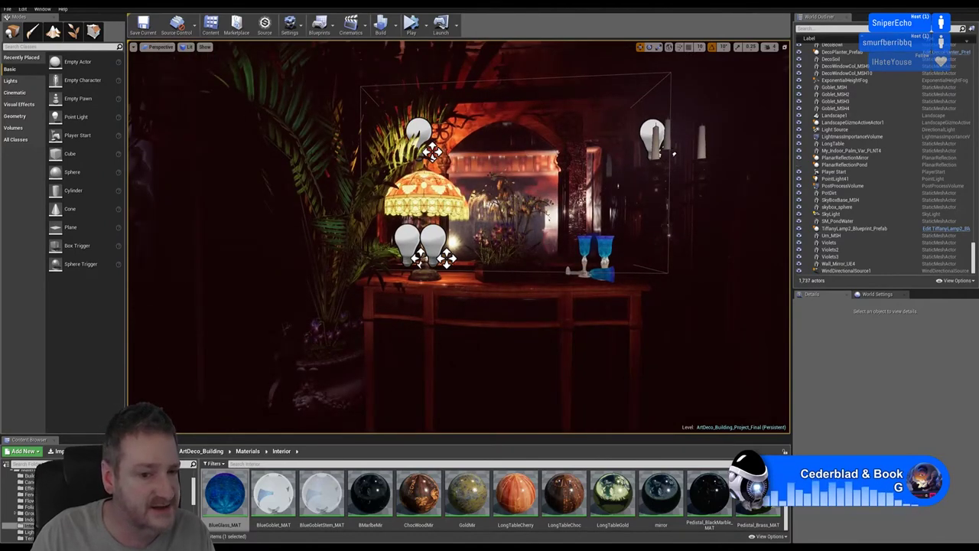
pyautogui.moveTo(459, 238); pyautogui.dragTo(405, 256, button='right')
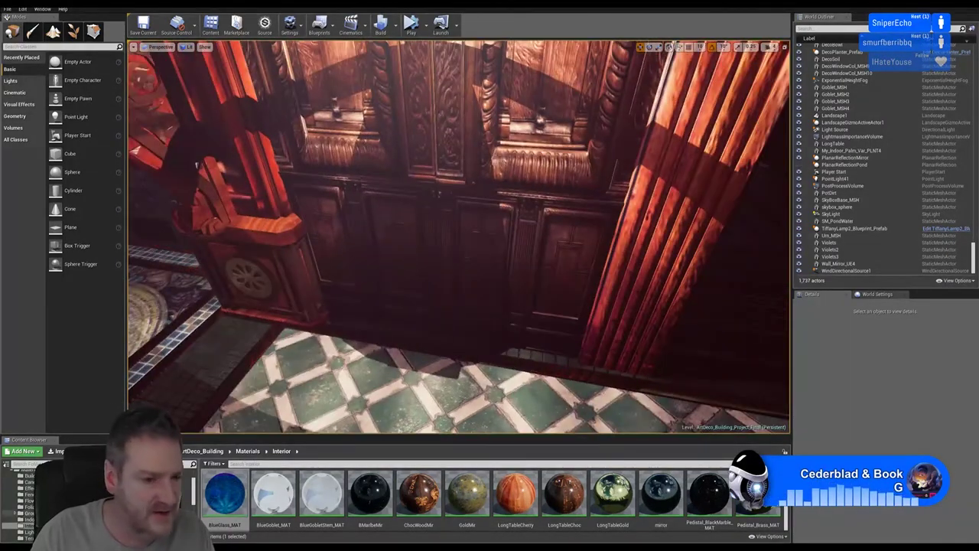
pyautogui.scroll(-5, 100, 501)
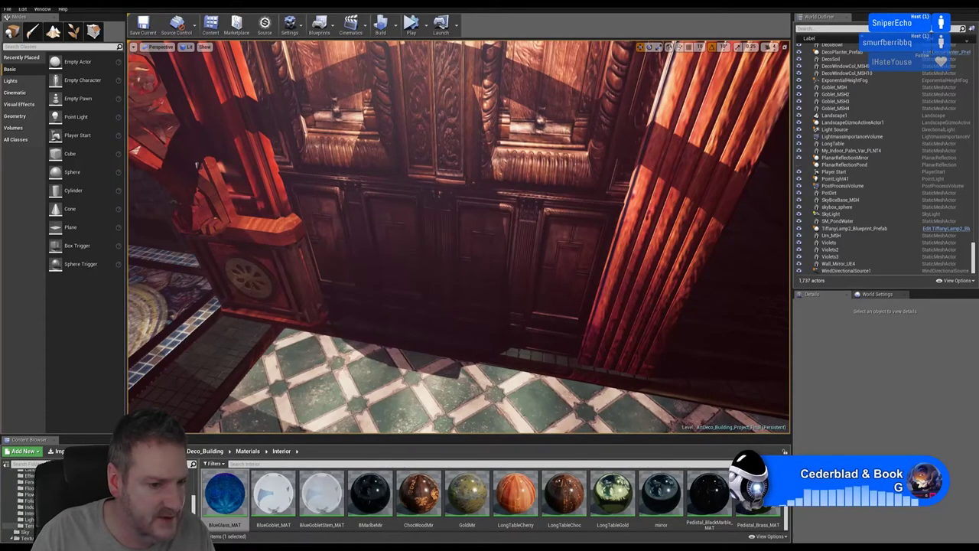
pyautogui.click(23, 507)
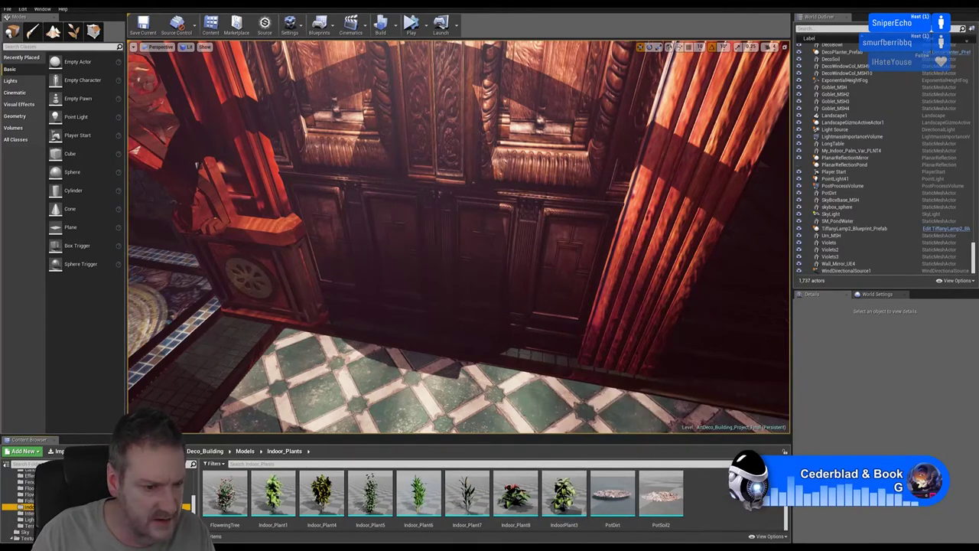
pyautogui.scroll(1, 23, 501)
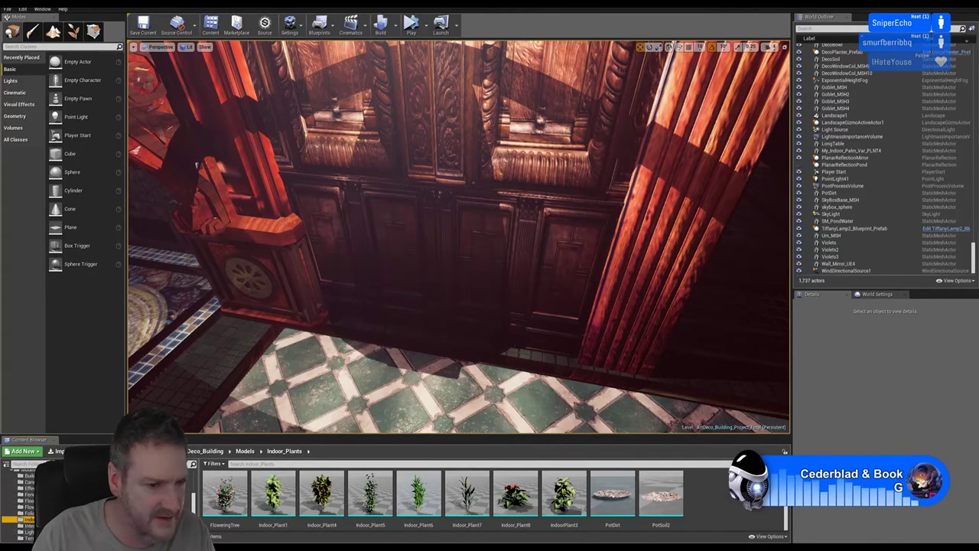
pyautogui.click(19, 512)
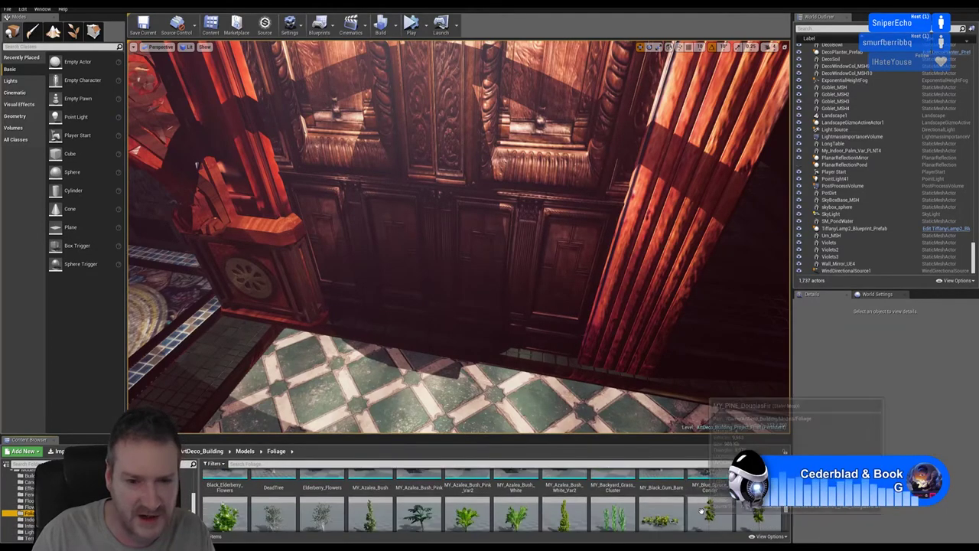
pyautogui.scroll(-6, 700, 511)
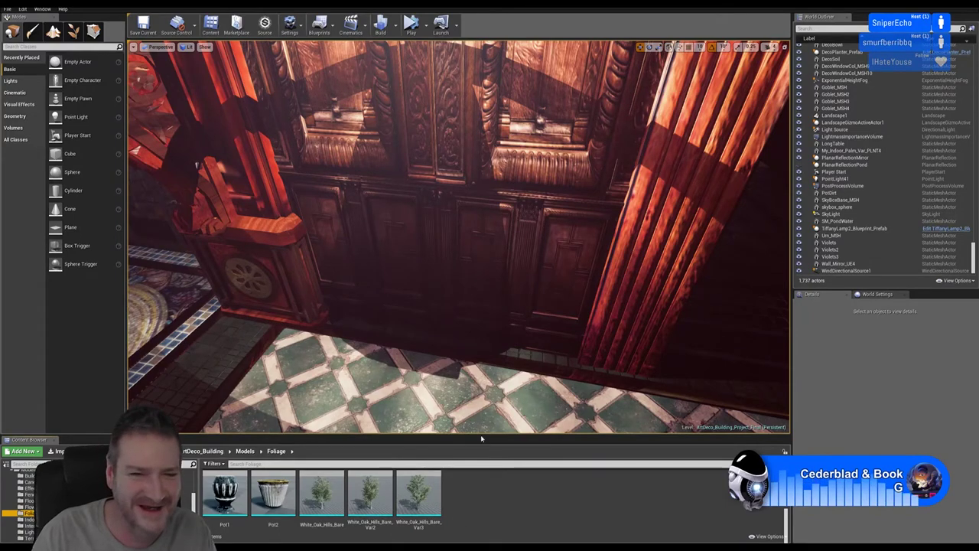
# Place the Pot1 mesh on the tiled hallway floor beside the panelled wall and scale it up uniformly.
pyautogui.moveTo(483, 398); pyautogui.dragTo(382, 337, button='right')
pyautogui.moveTo(361, 185); pyautogui.dragTo(437, 356, button='right')
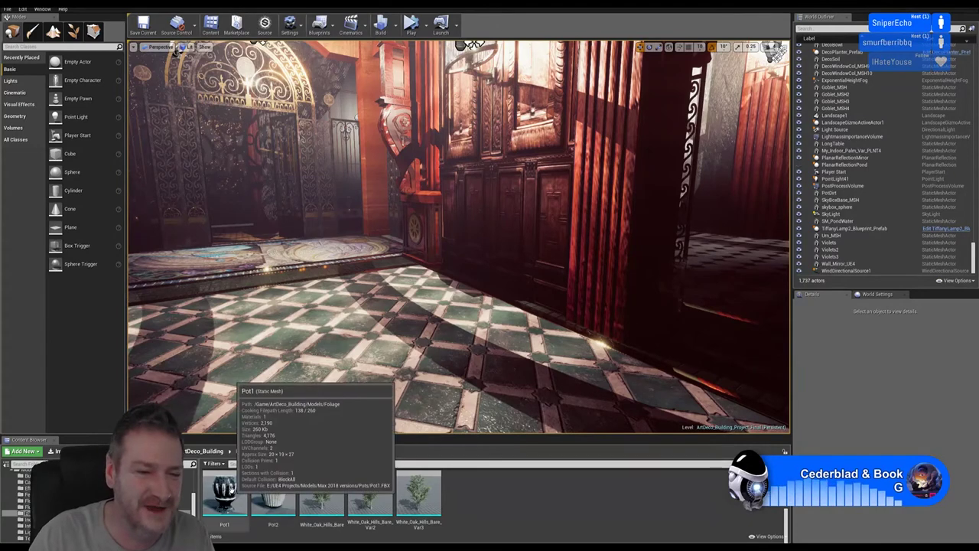
pyautogui.moveTo(229, 497); pyautogui.dragTo(462, 315)
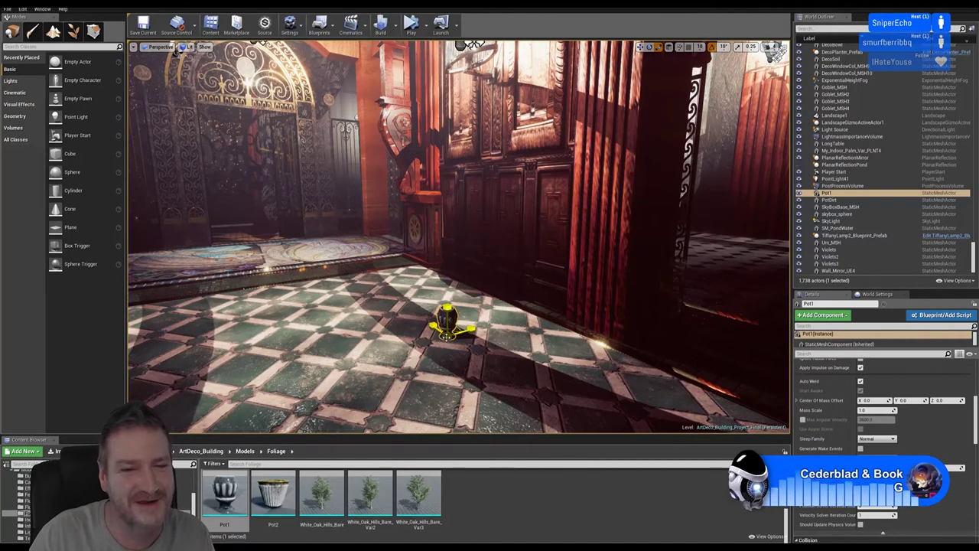
pyautogui.moveTo(447, 325); pyautogui.dragTo(458, 312)
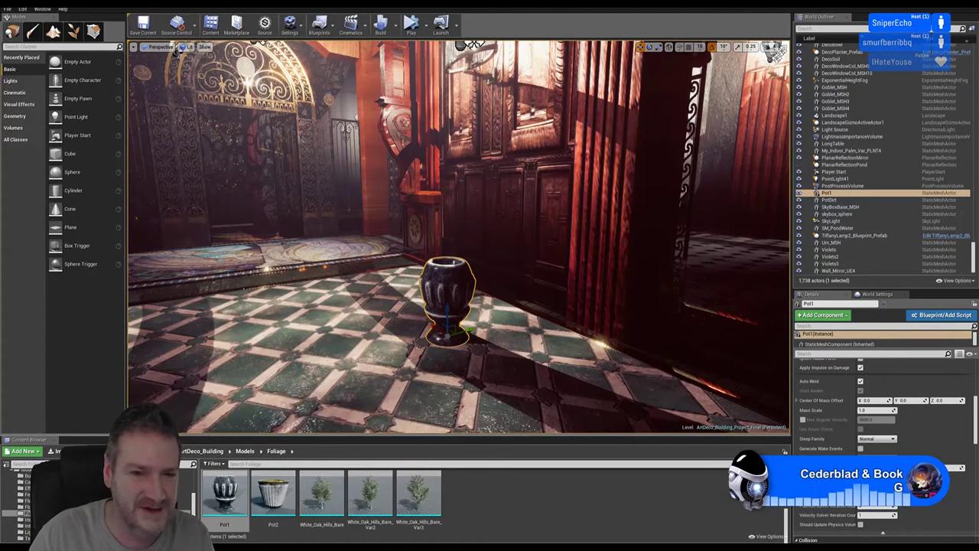
# Place the Pot2 mesh on the floor in front of Pot1 and scale it up uniformly.
pyautogui.moveTo(445, 393); pyautogui.dragTo(451, 409, button='right')
pyautogui.click(282, 487)
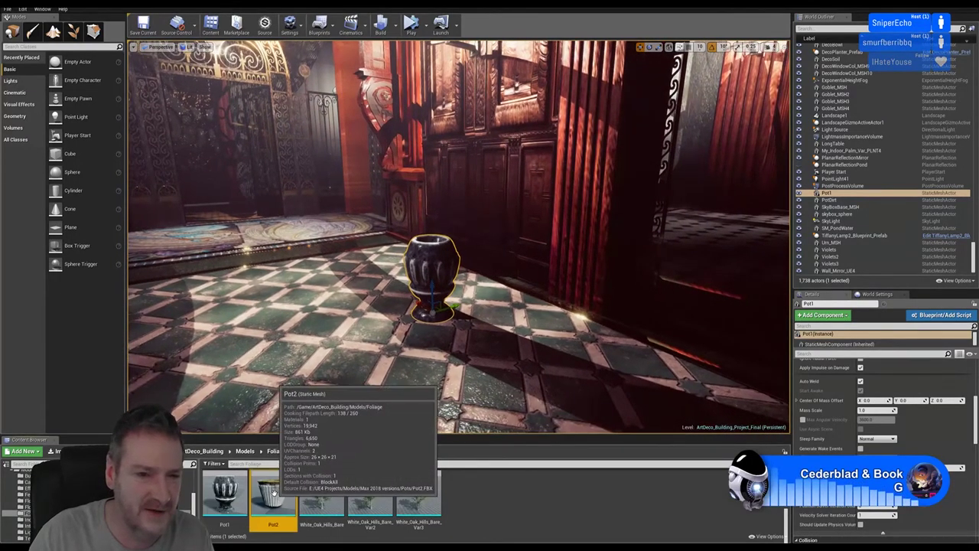
pyautogui.moveTo(384, 356); pyautogui.dragTo(382, 362)
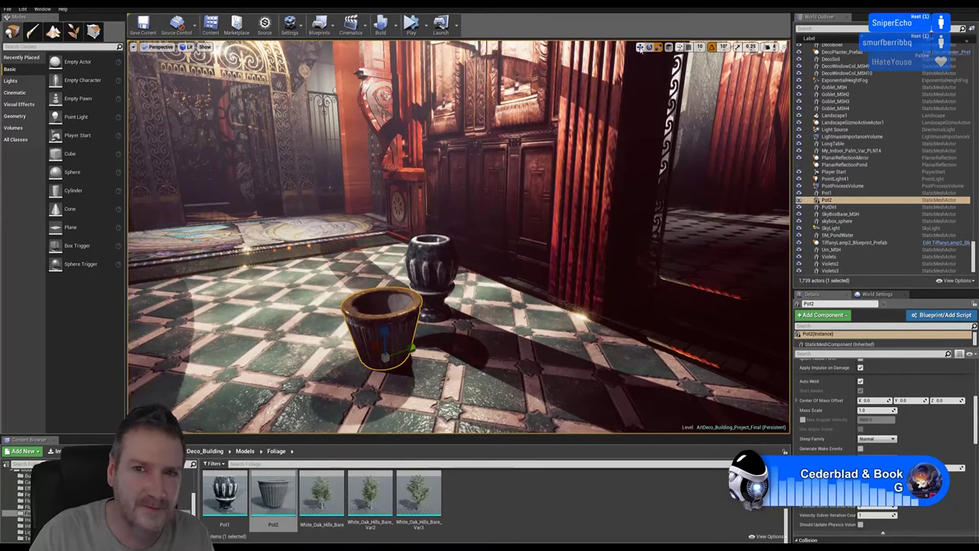
# Compare both pots up close and from farther back, and delete Pot2 from the level.
pyautogui.click(640, 47)
pyautogui.moveTo(536, 229); pyautogui.dragTo(543, 253, button='right')
pyautogui.press('d')
pyautogui.press('w')
pyautogui.press('a')
pyautogui.press('a')
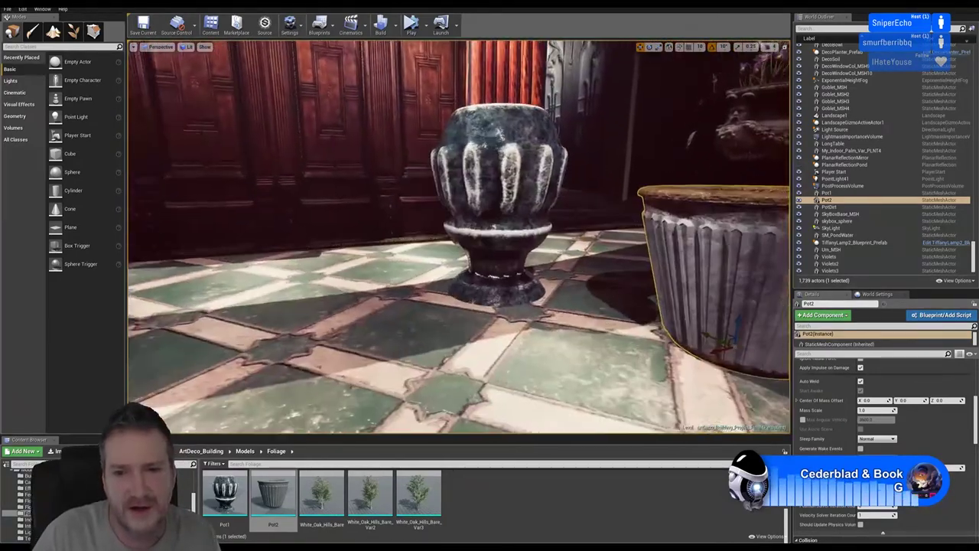
pyautogui.moveTo(360, 63); pyautogui.dragTo(392, 50, button='right')
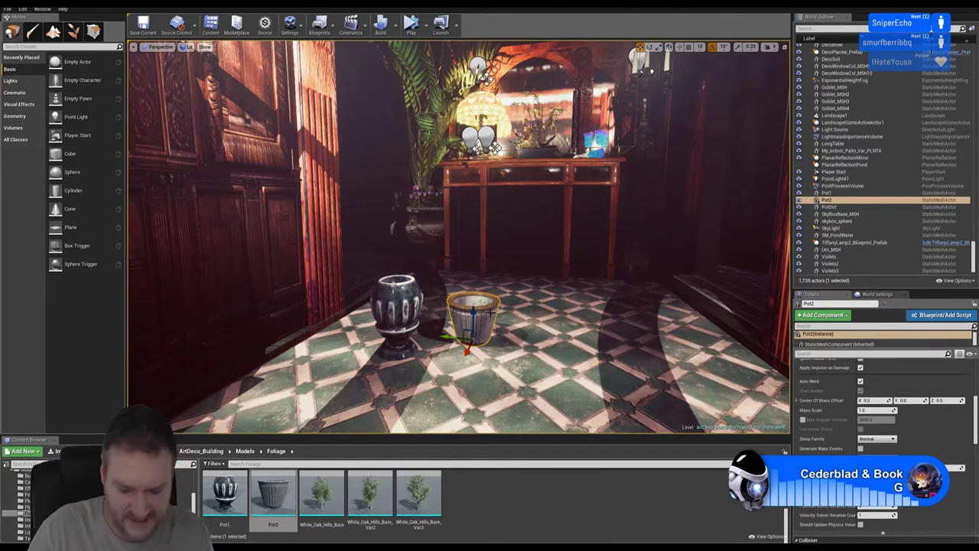
pyautogui.press('Delete')
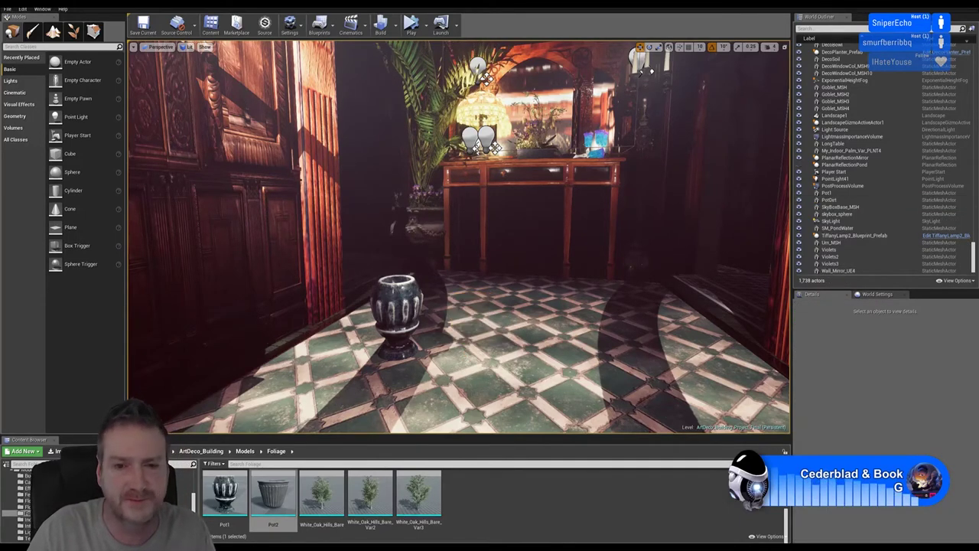
# Scale Pot1 up further and move it along the hallway floor, away from the desk.
pyautogui.click(397, 310)
pyautogui.moveTo(459, 237); pyautogui.dragTo(444, 255, button='right')
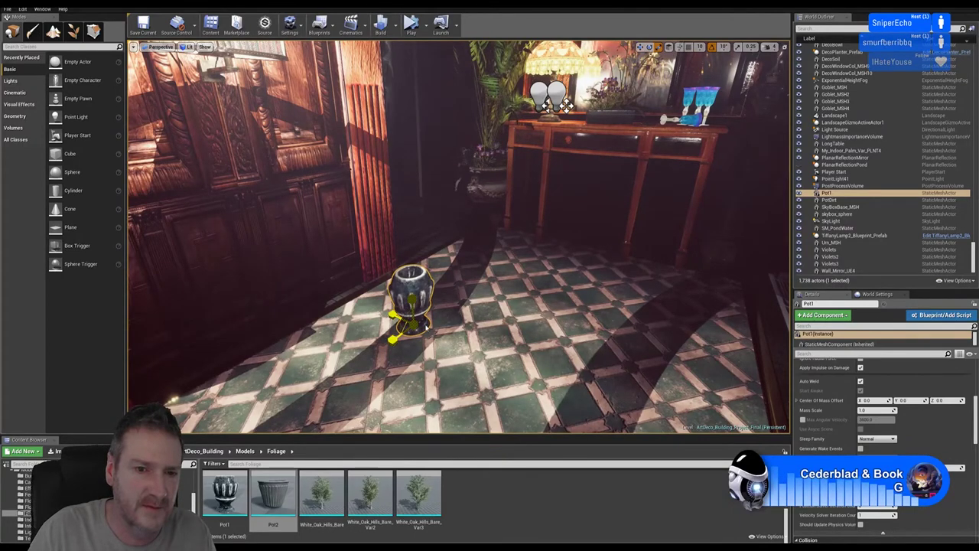
pyautogui.moveTo(412, 324); pyautogui.dragTo(420, 302)
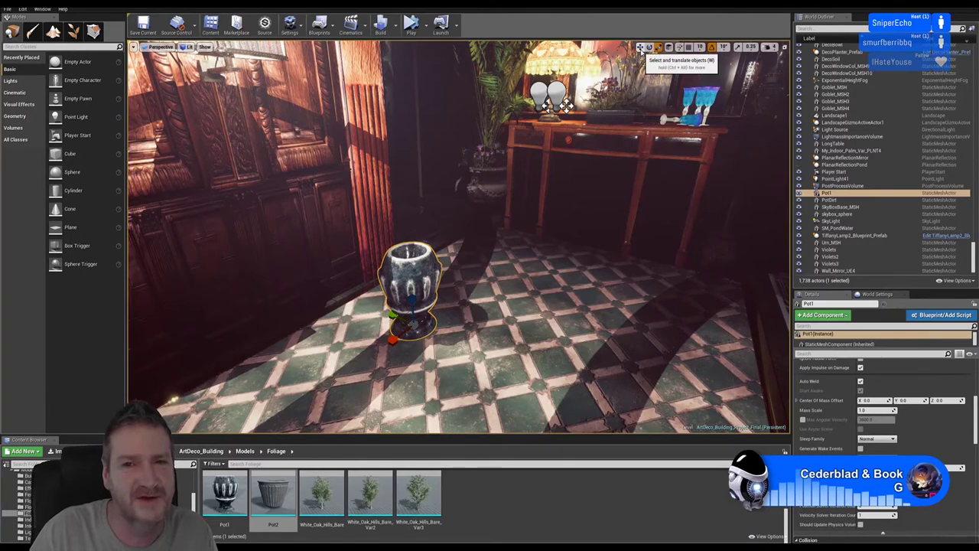
pyautogui.moveTo(459, 237); pyautogui.dragTo(431, 231, button='right')
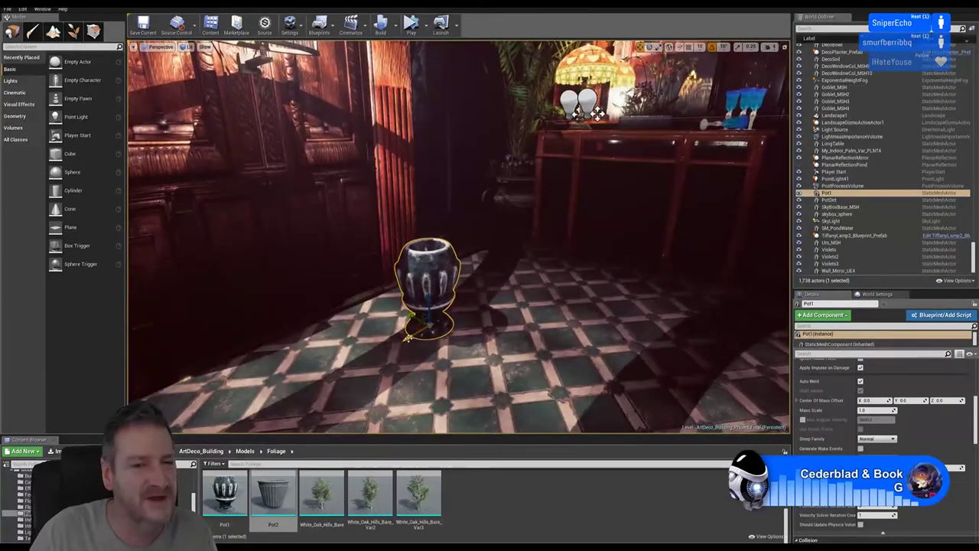
pyautogui.moveTo(408, 336); pyautogui.dragTo(307, 386)
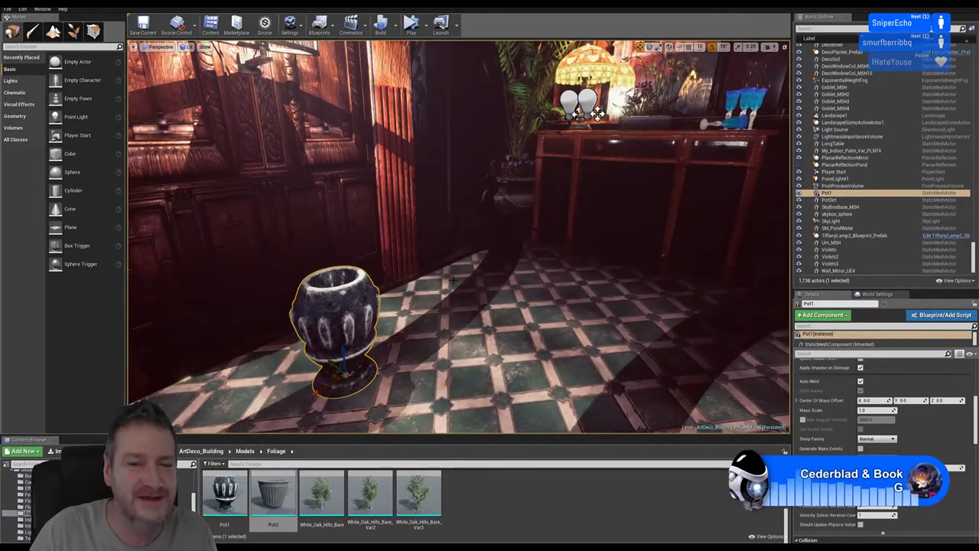
# Find My_Indoor_Palm_PLNT among the Foliage meshes and place it in the opening of Pot1.
pyautogui.moveTo(459, 237)
pyautogui.mouseDown(button='right')
pyautogui.moveTo(490, 243)
pyautogui.moveTo(479, 230)
pyautogui.moveTo(472, 249)
pyautogui.mouseUp(button='right')
pyautogui.moveTo(406, 237); pyautogui.dragTo(329, 211, button='right')
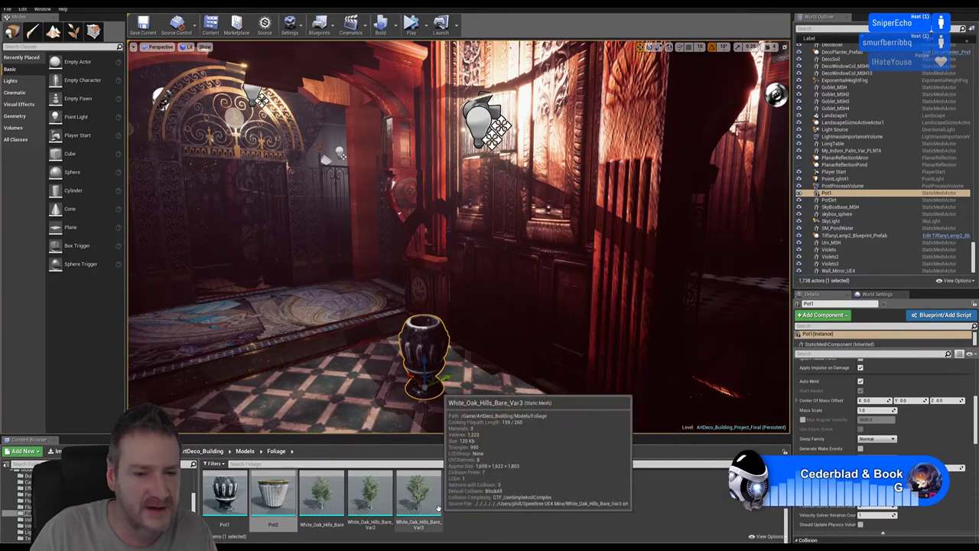
pyautogui.scroll(3, 490, 497)
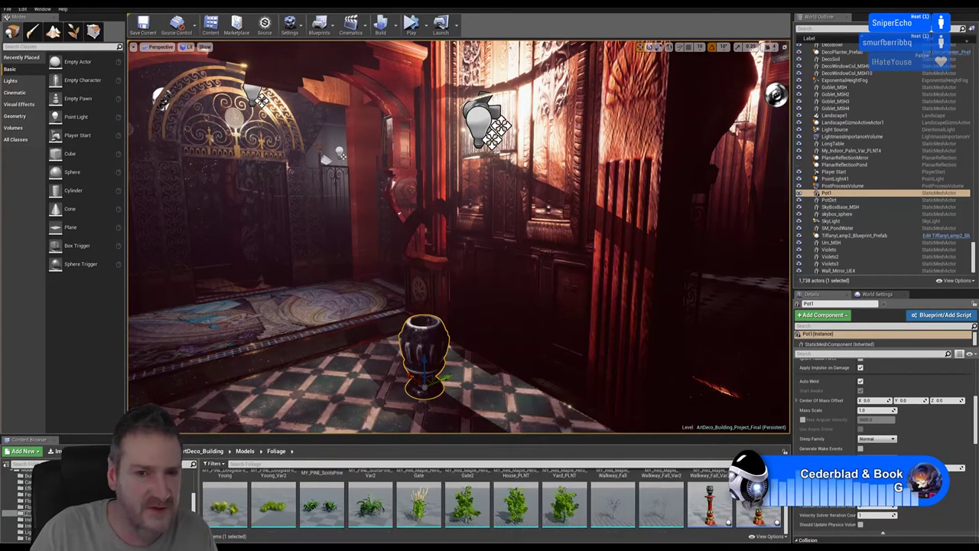
pyautogui.moveTo(459, 237); pyautogui.dragTo(490, 245, button='right')
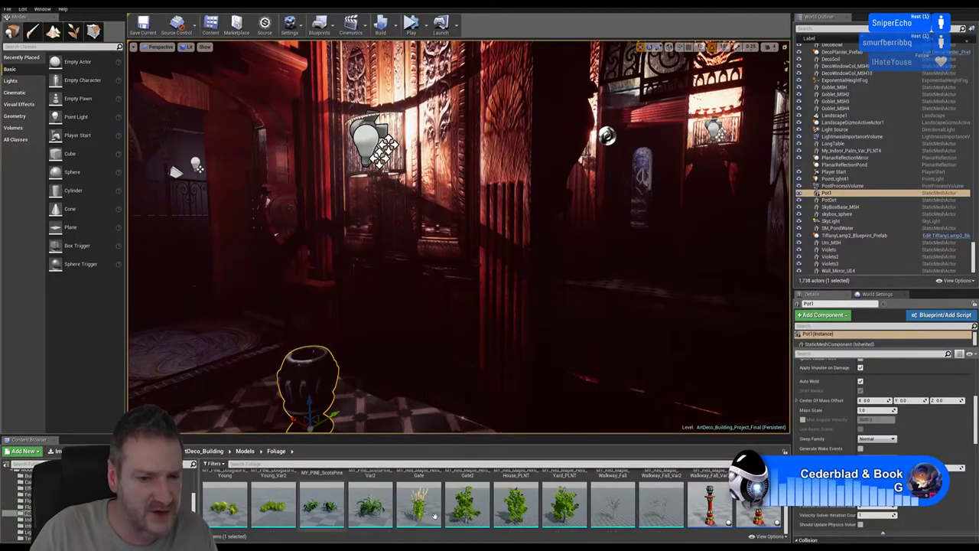
pyautogui.scroll(3, 668, 525)
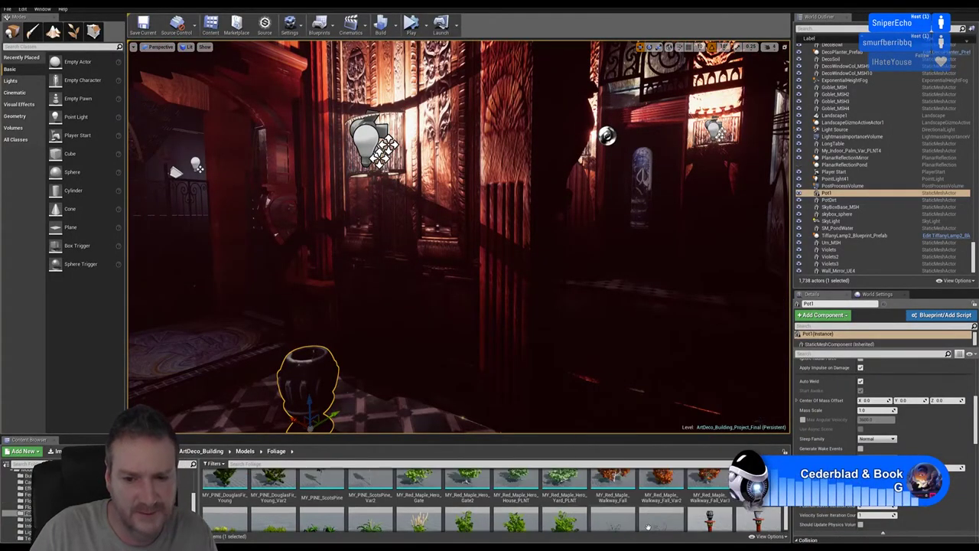
pyautogui.keyDown('ctrl'); pyautogui.scroll(2, 668, 525); pyautogui.keyUp('ctrl')
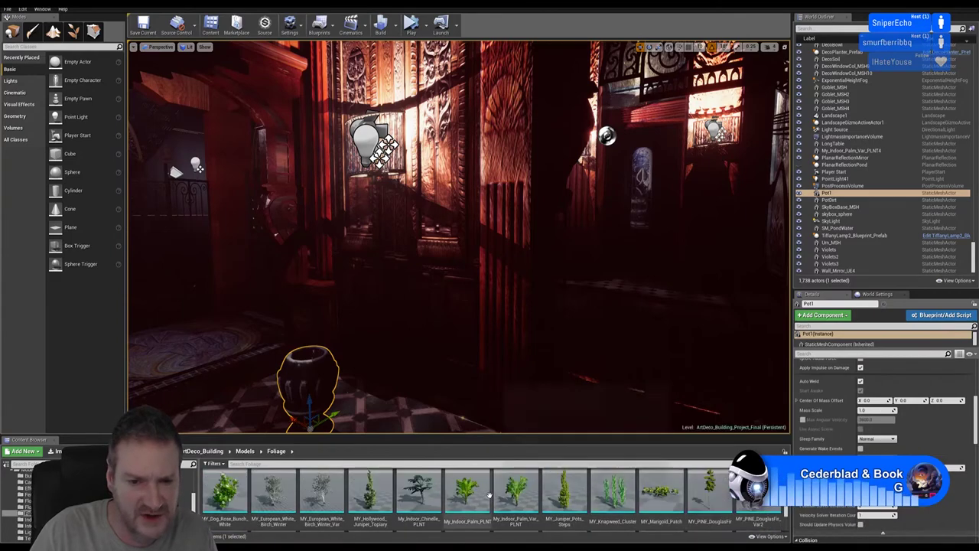
pyautogui.moveTo(459, 237); pyautogui.dragTo(402, 283, button='right')
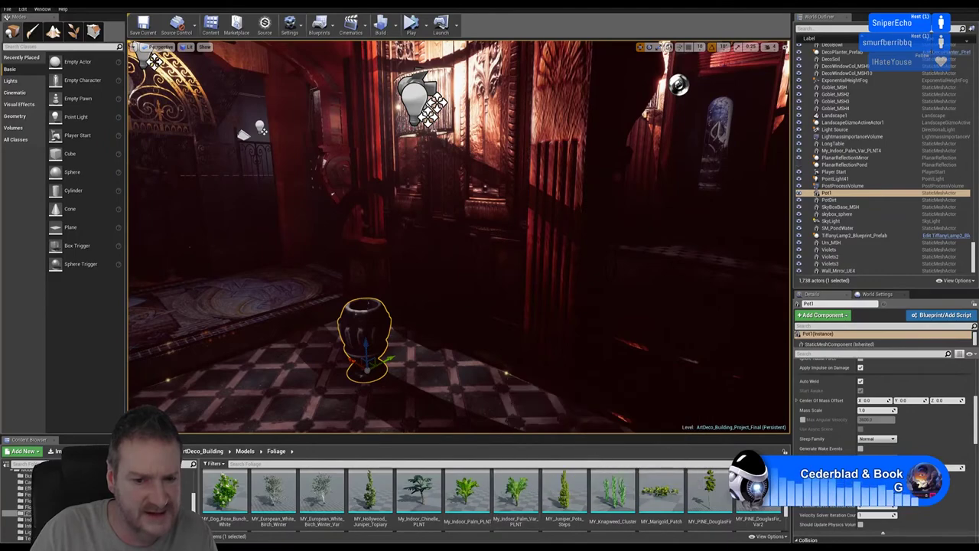
pyautogui.moveTo(467, 490); pyautogui.dragTo(363, 300)
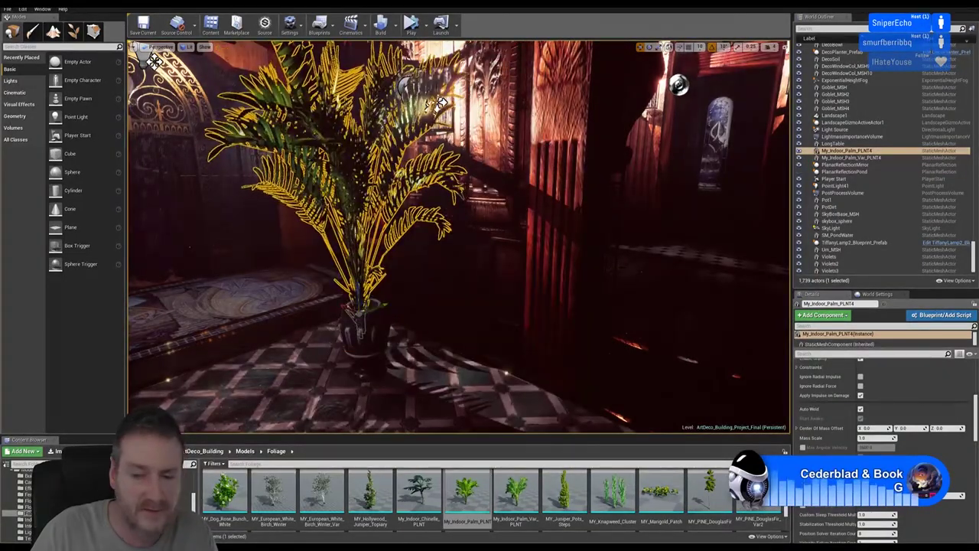
# Nudge My_Indoor_Palm_PLNT along the floor plane until its stems sit centred in the opening of Pot1.
pyautogui.moveTo(363, 313); pyautogui.dragTo(367, 337, button='right')
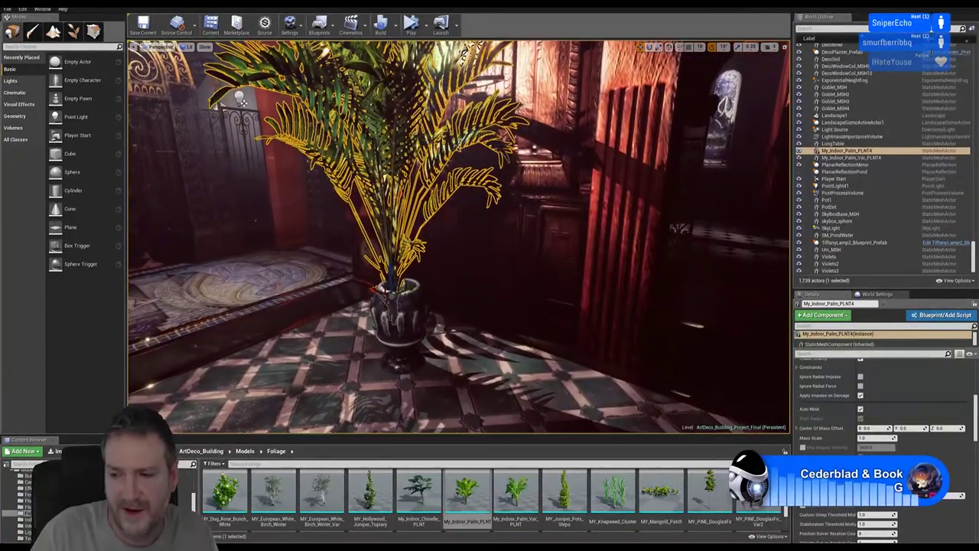
pyautogui.moveTo(462, 52); pyautogui.dragTo(476, 46, button='right')
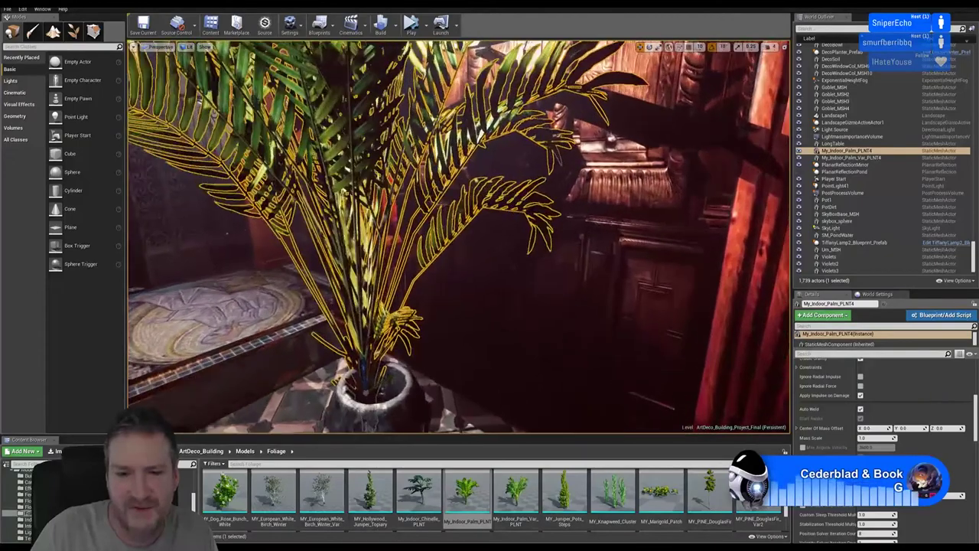
pyautogui.moveTo(459, 237); pyautogui.dragTo(612, 245, button='right')
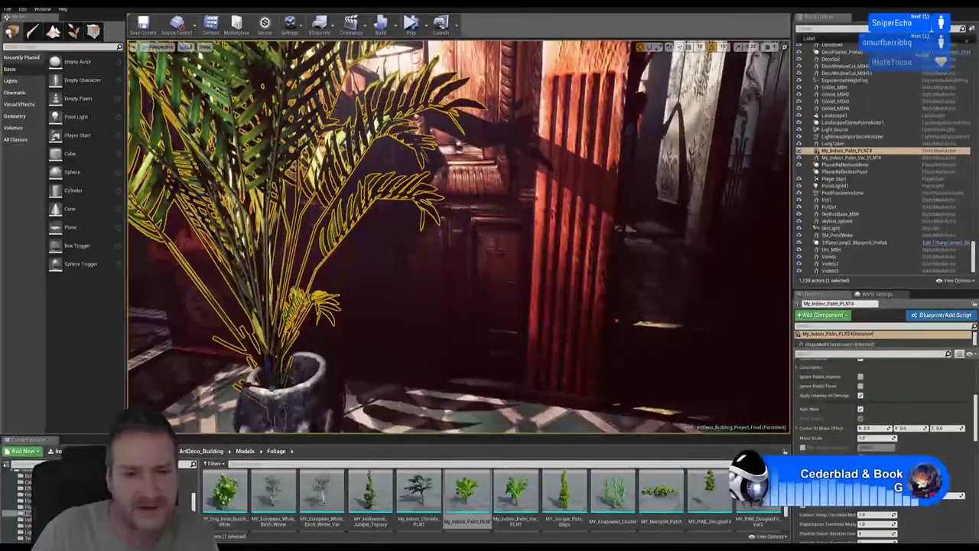
pyautogui.moveTo(246, 385); pyautogui.dragTo(263, 385)
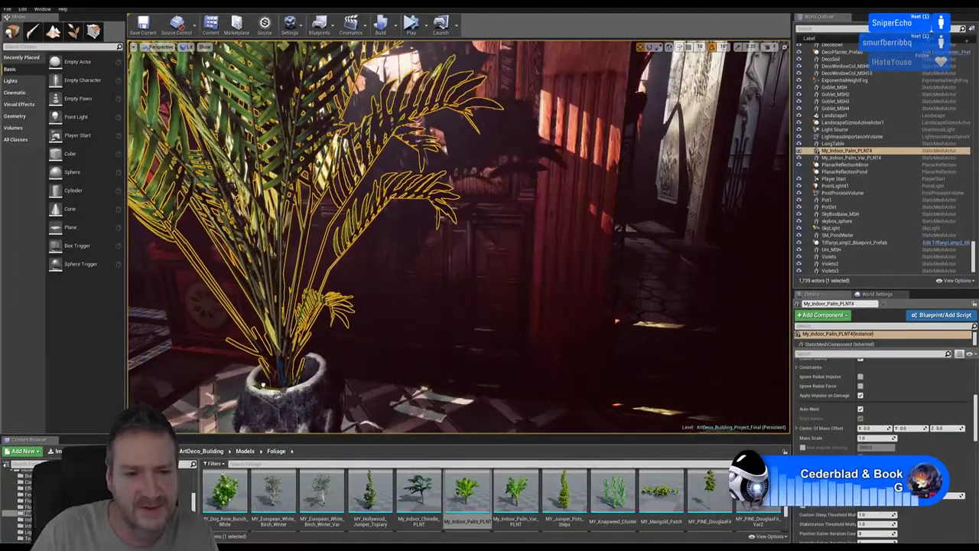
pyautogui.moveTo(263, 385); pyautogui.dragTo(199, 413, button='right')
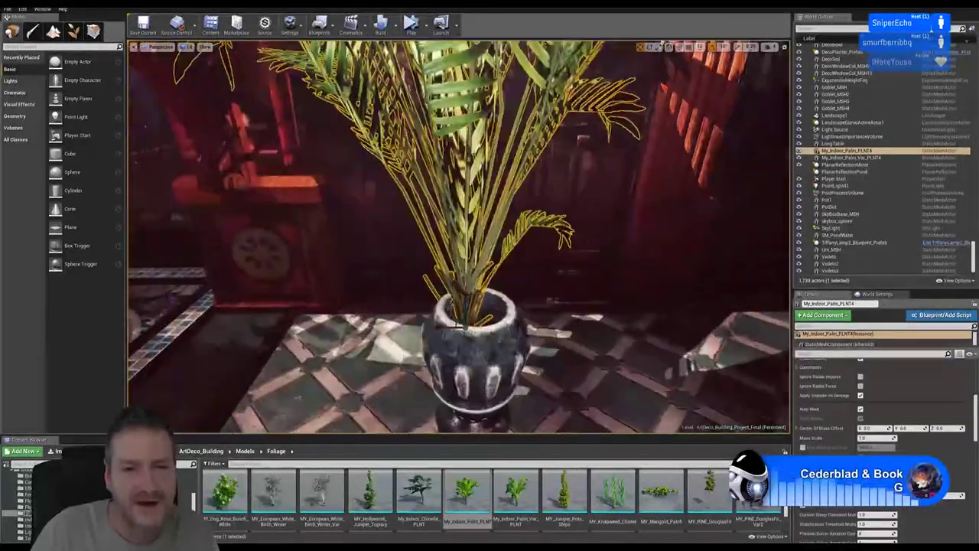
pyautogui.moveTo(459, 238)
pyautogui.mouseDown(button='right')
pyautogui.moveTo(409, 257)
pyautogui.moveTo(444, 248)
pyautogui.mouseUp(button='right')
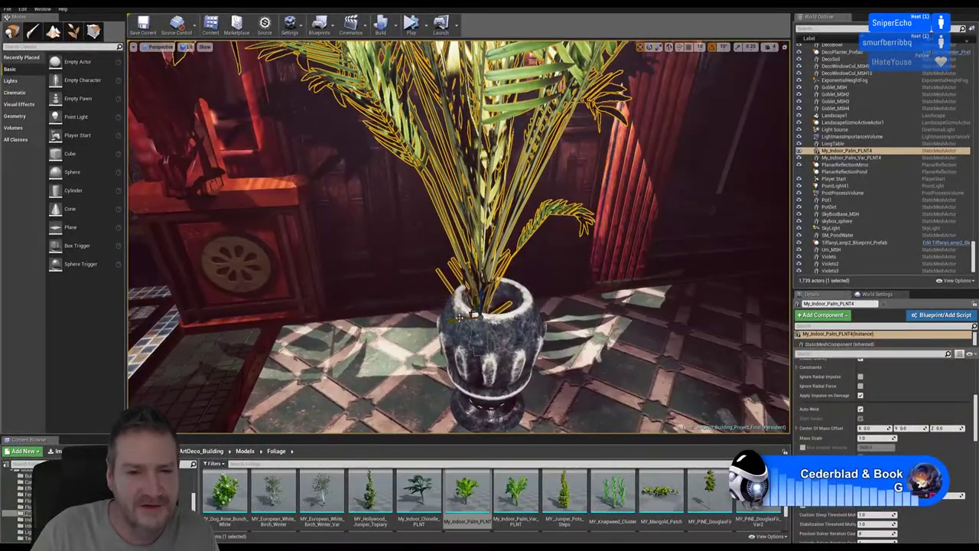
pyautogui.moveTo(460, 317); pyautogui.dragTo(473, 316)
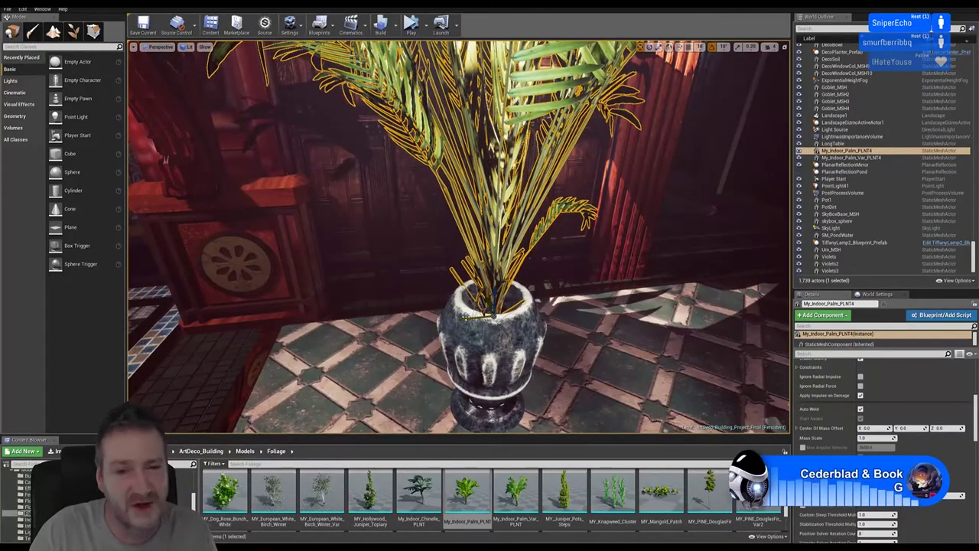
pyautogui.moveTo(466, 317); pyautogui.dragTo(535, 334, button='right')
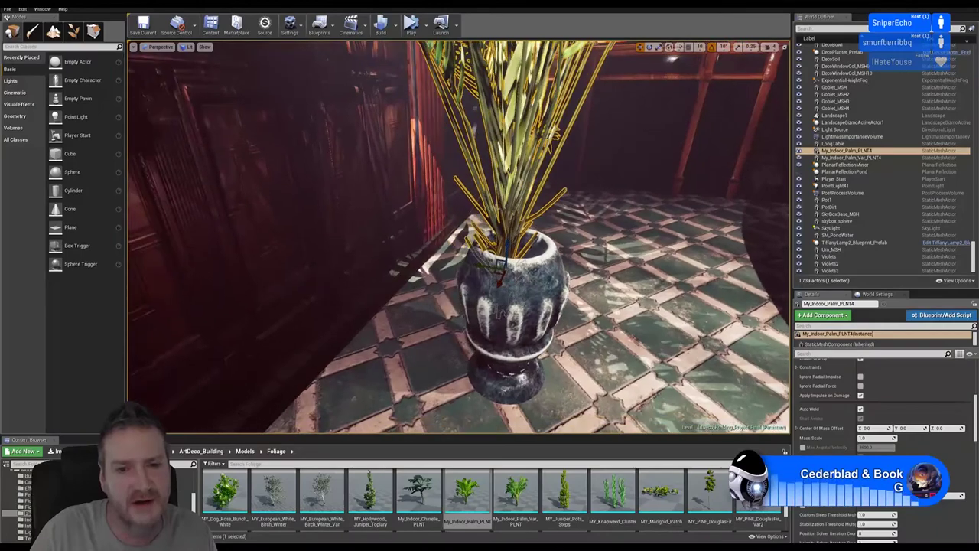
pyautogui.moveTo(551, 61); pyautogui.dragTo(552, 69, button='right')
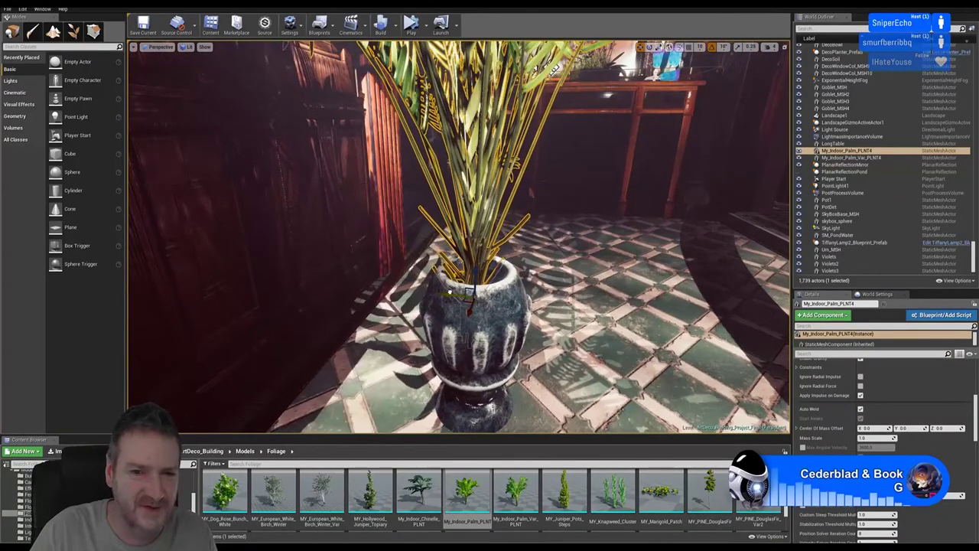
# Find the PotDirt mesh among the Indoor_Plants models and place it in the opening of Pot1 at the palm's base.
pyautogui.moveTo(605, 289); pyautogui.dragTo(751, 233, button='right')
pyautogui.moveTo(558, 70); pyautogui.dragTo(579, 76, button='right')
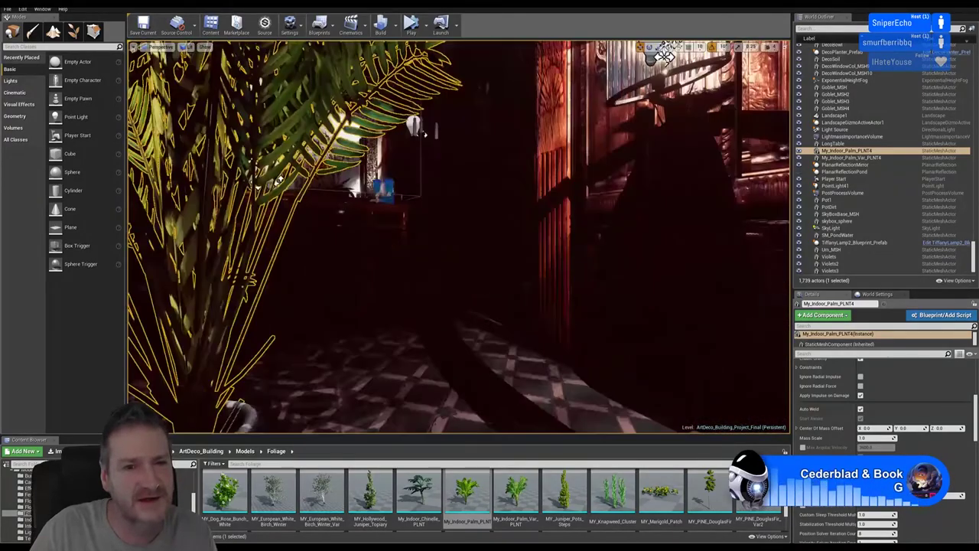
pyautogui.moveTo(410, 159); pyautogui.dragTo(321, 160, button='right')
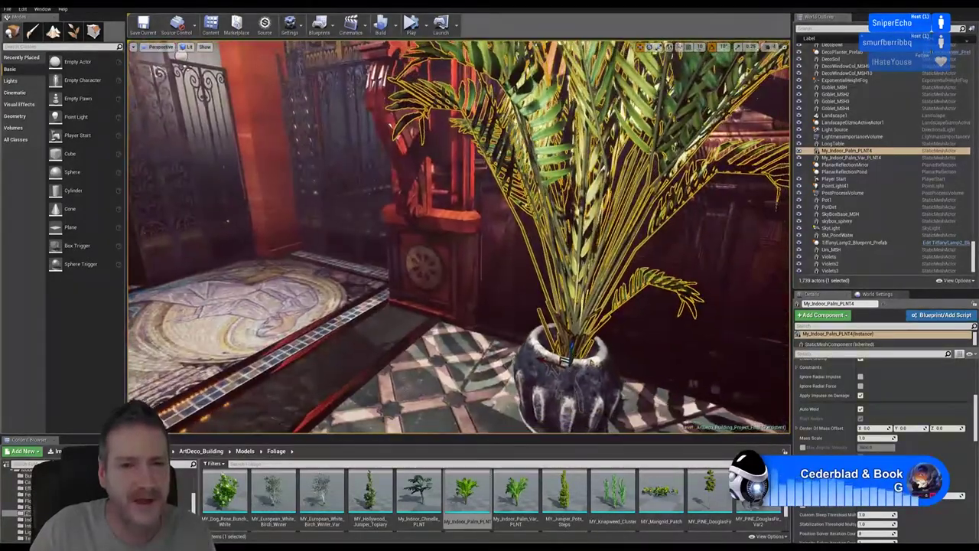
pyautogui.moveTo(587, 77); pyautogui.dragTo(627, 78, button='right')
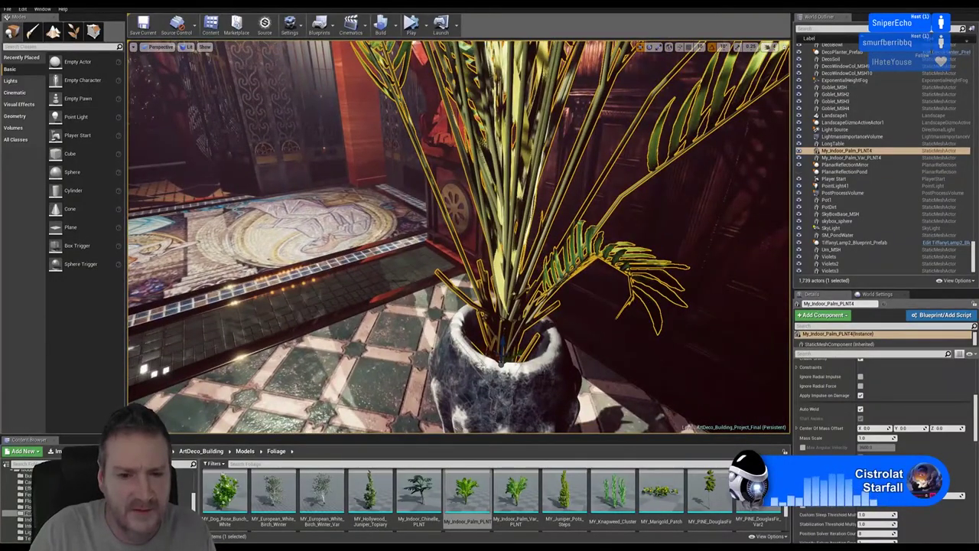
pyautogui.scroll(-3, 405, 497)
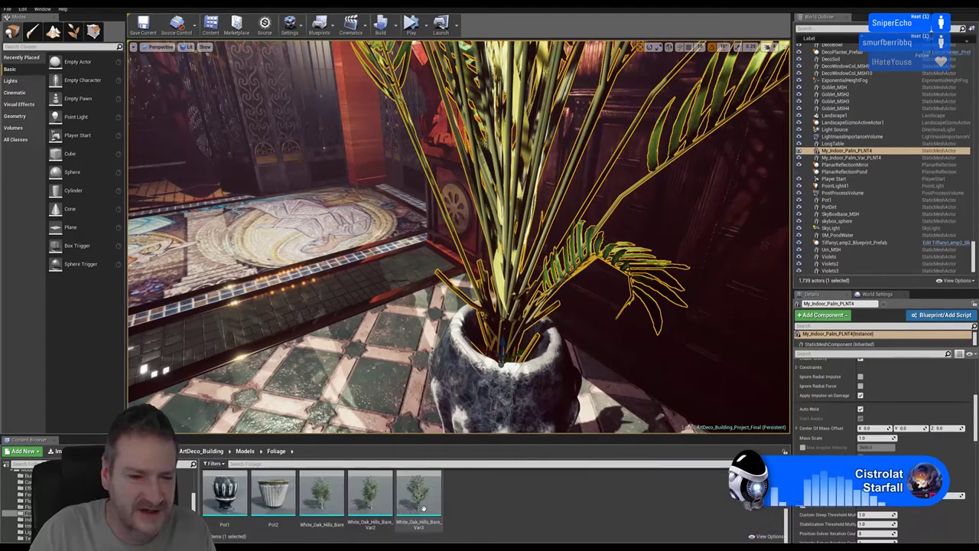
pyautogui.click(28, 519)
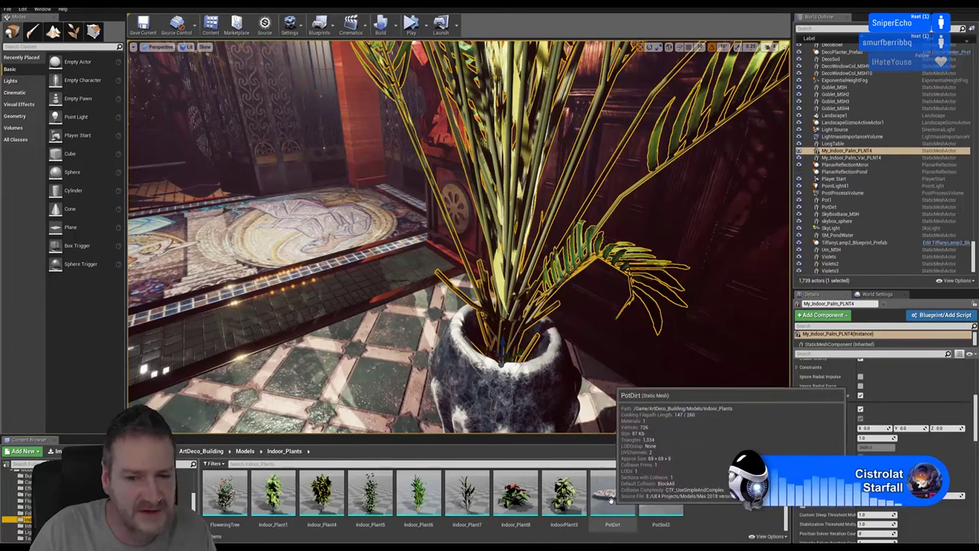
pyautogui.moveTo(605, 498); pyautogui.dragTo(509, 367)
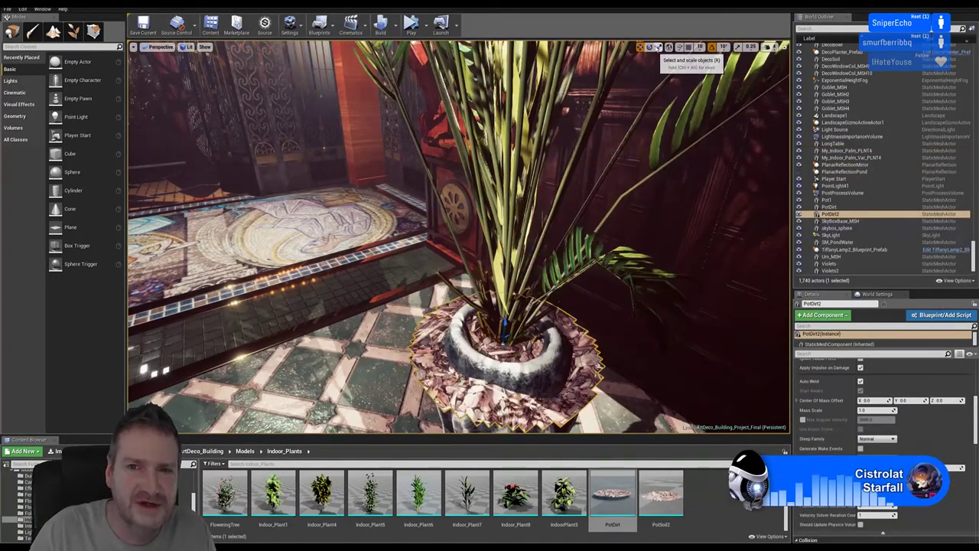
# Scale the PotDirt mesh down uniformly to fit inside the rim of Pot1, and switch back to the move tool.
pyautogui.press('r')
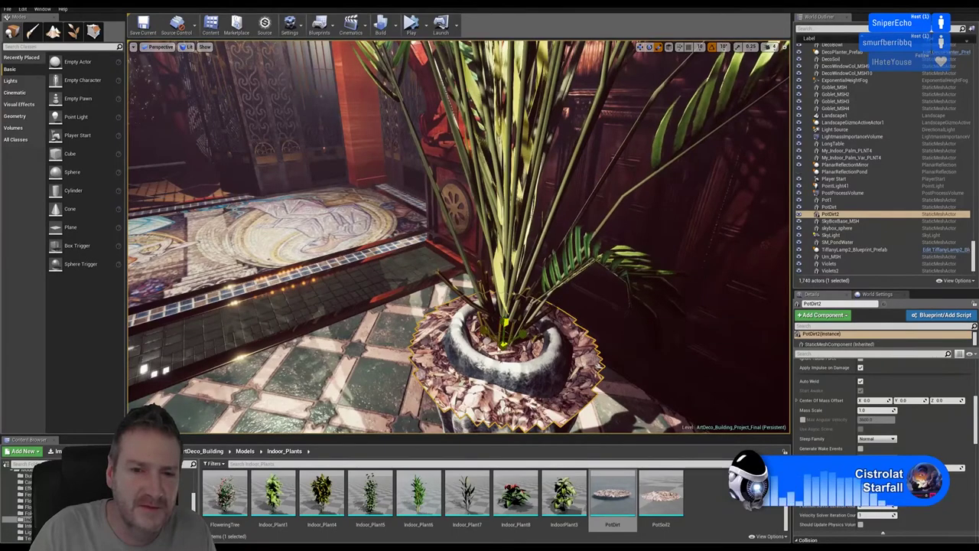
pyautogui.moveTo(505, 335); pyautogui.dragTo(483, 356)
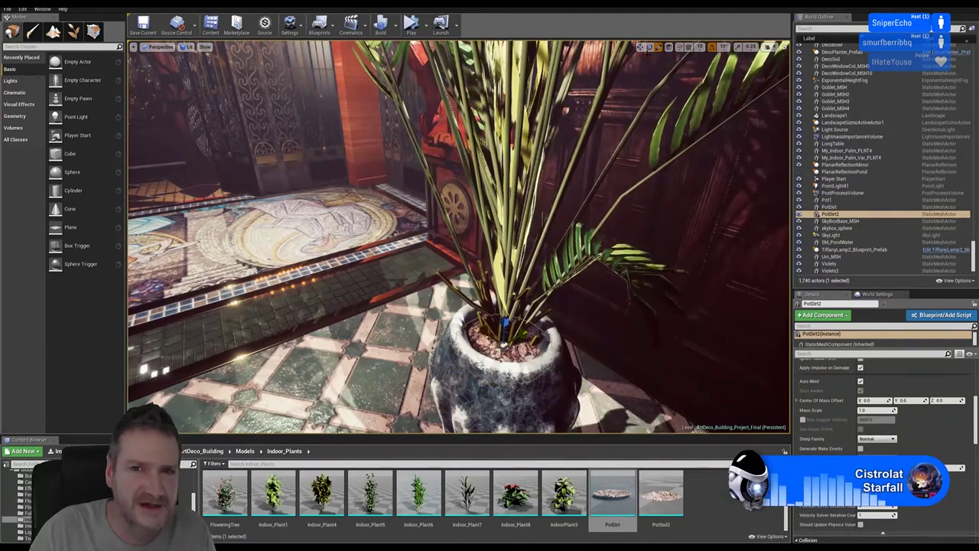
pyautogui.click(640, 46)
pyautogui.moveTo(582, 253); pyautogui.dragTo(620, 272, button='right')
pyautogui.moveTo(459, 237); pyautogui.dragTo(413, 284)
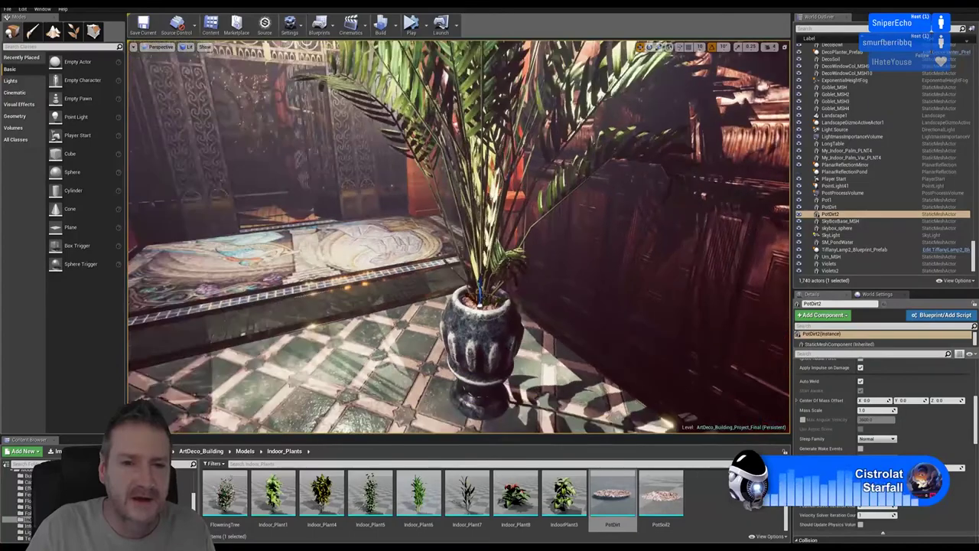
pyautogui.keyDown('ctrl'); pyautogui.click(484, 345); pyautogui.keyUp('ctrl')
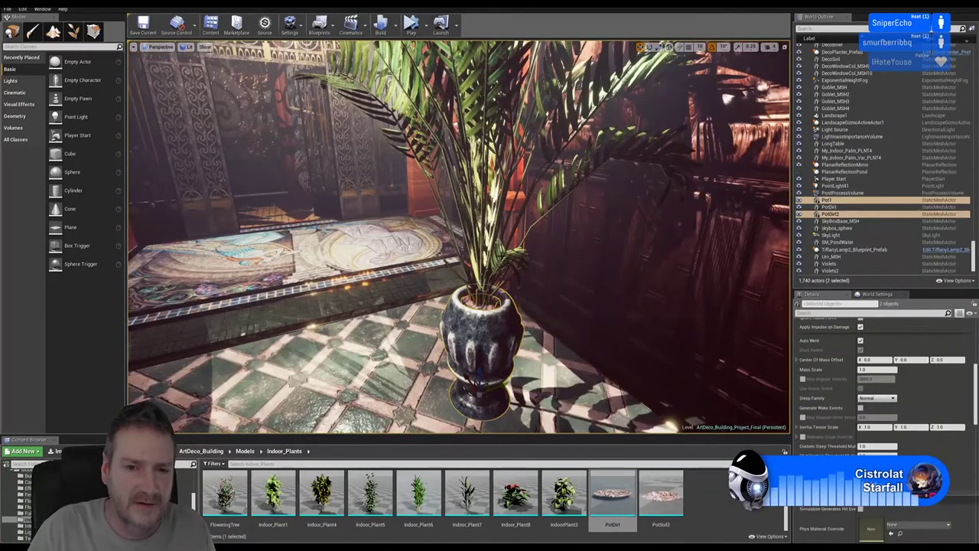
pyautogui.keyDown('ctrl'); pyautogui.click(555, 318); pyautogui.keyUp('ctrl')
pyautogui.moveTo(460, 237); pyautogui.dragTo(398, 252, button='right')
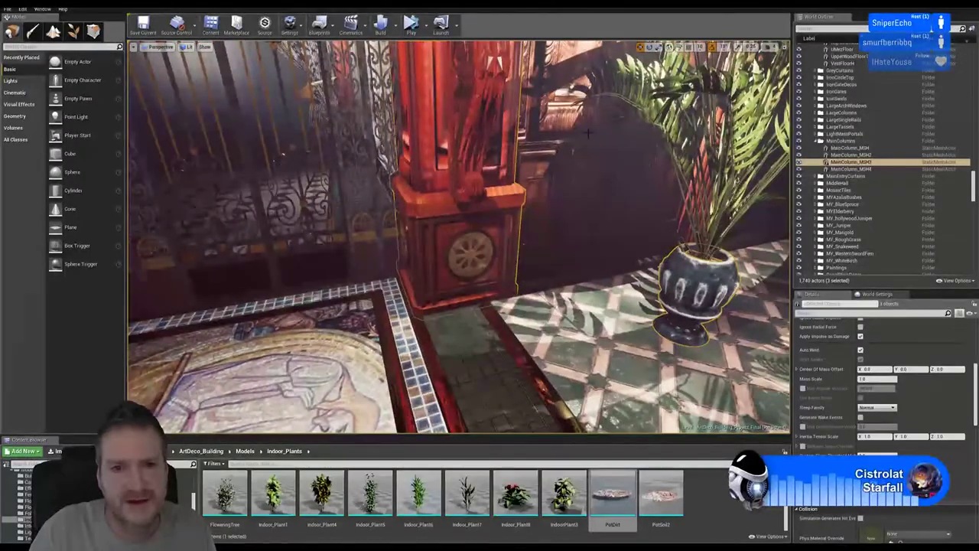
pyautogui.moveTo(481, 117); pyautogui.dragTo(490, 84, button='right')
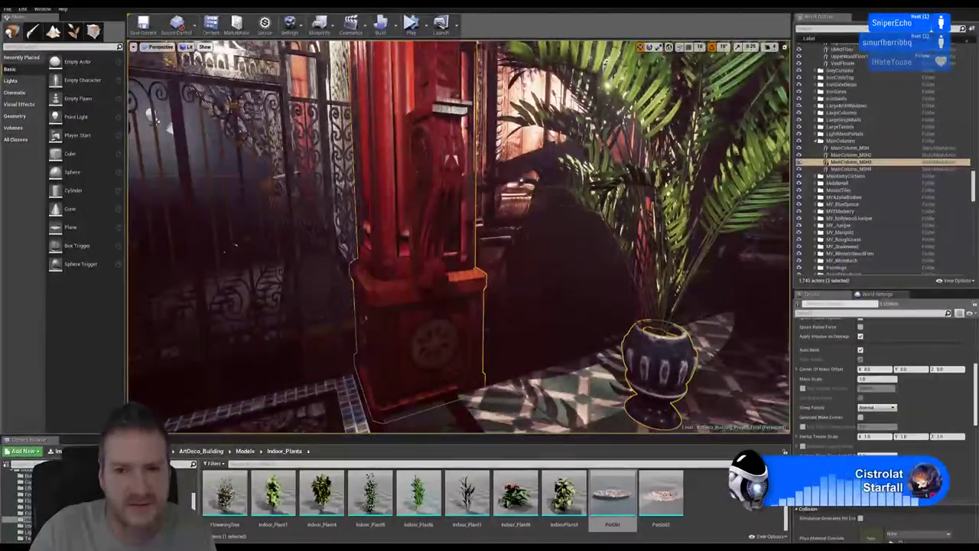
pyautogui.moveTo(459, 238); pyautogui.dragTo(543, 291, button='right')
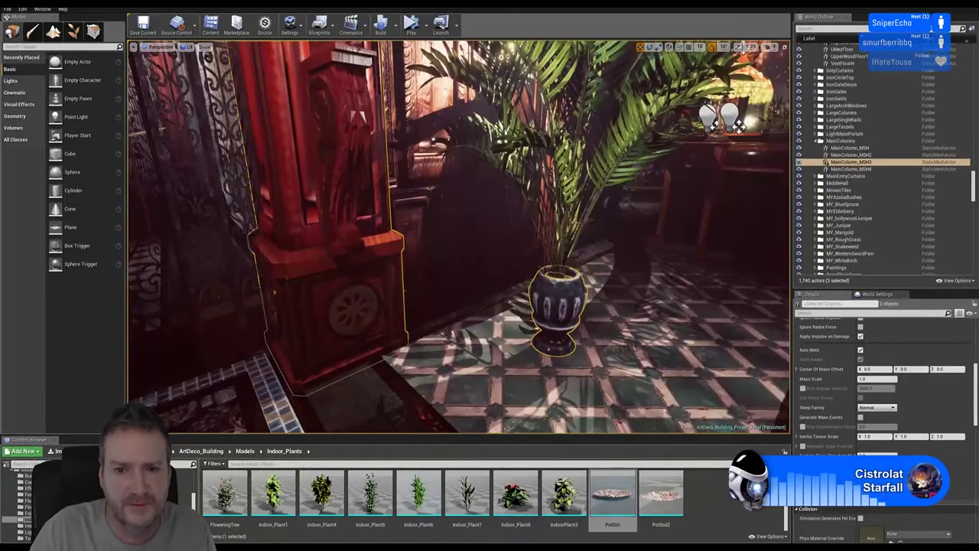
pyautogui.moveTo(513, 241)
pyautogui.mouseDown(button='right')
pyautogui.moveTo(550, 242)
pyautogui.moveTo(428, 249)
pyautogui.moveTo(567, 245)
pyautogui.moveTo(478, 243)
pyautogui.moveTo(520, 244)
pyautogui.mouseUp(button='right')
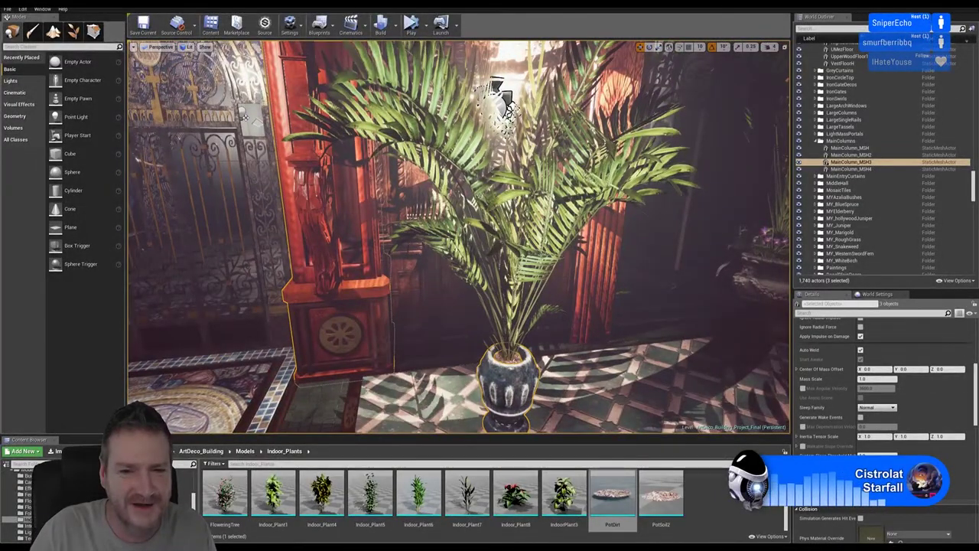
pyautogui.click(521, 387)
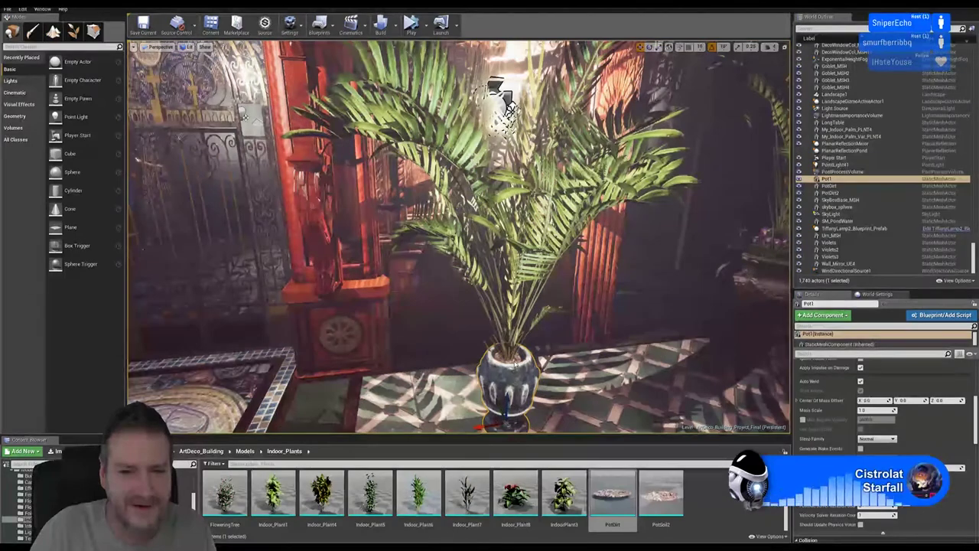
pyautogui.keyDown('ctrl'); pyautogui.click(514, 361); pyautogui.keyUp('ctrl')
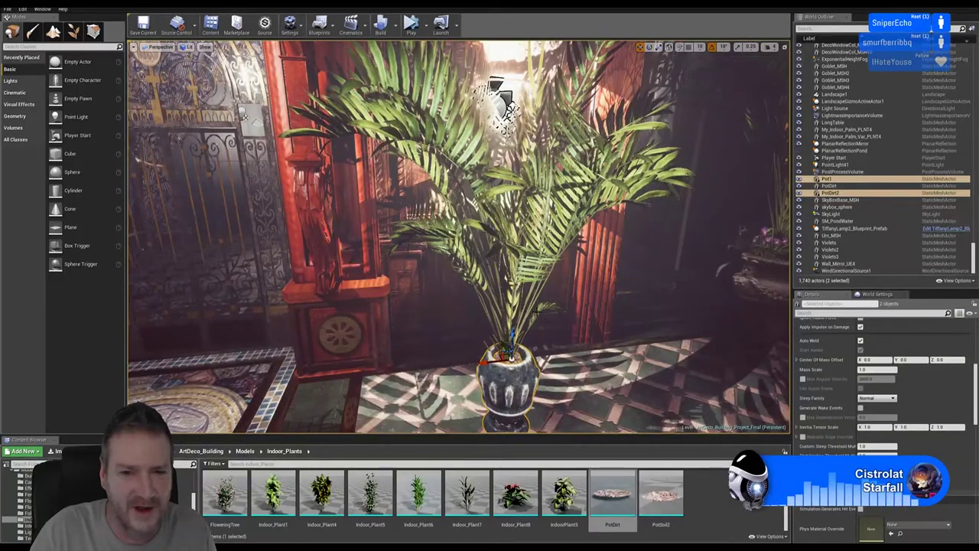
pyautogui.keyDown('ctrl'); pyautogui.click(538, 314); pyautogui.keyUp('ctrl')
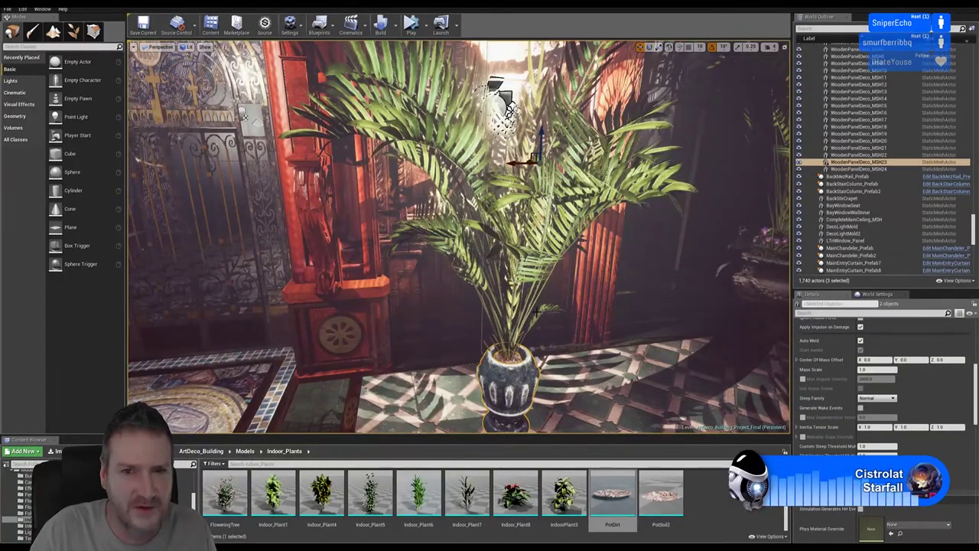
# Select Pot1, its PotDirt soil and the palm together and move them along the hallway floor toward the red column.
pyautogui.click(512, 378)
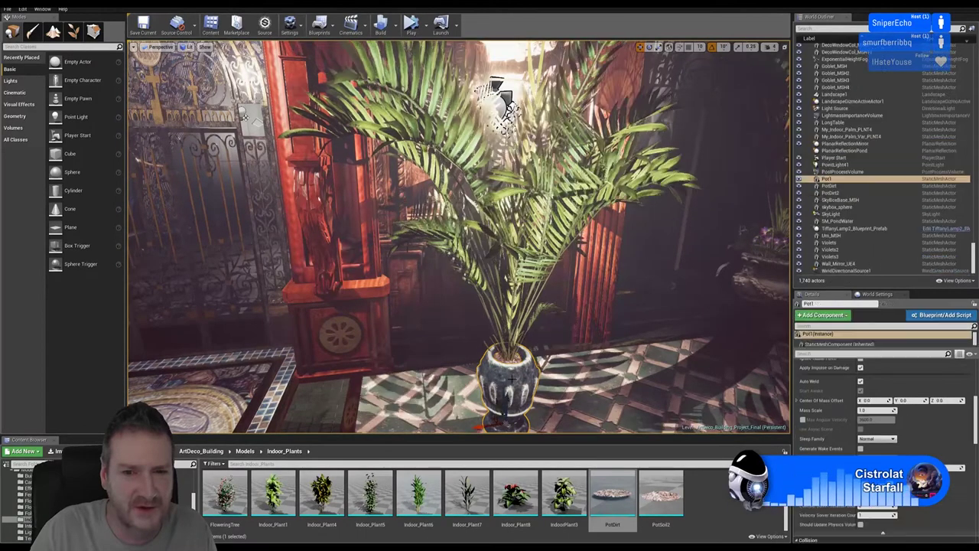
pyautogui.keyDown('ctrl'); pyautogui.click(507, 355); pyautogui.keyUp('ctrl')
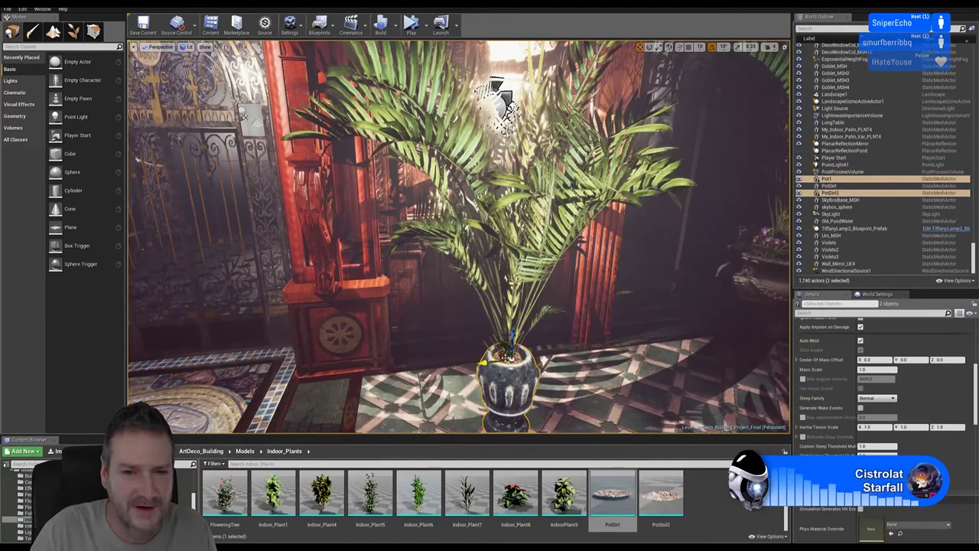
pyautogui.keyDown('ctrl'); pyautogui.click(498, 85); pyautogui.keyUp('ctrl')
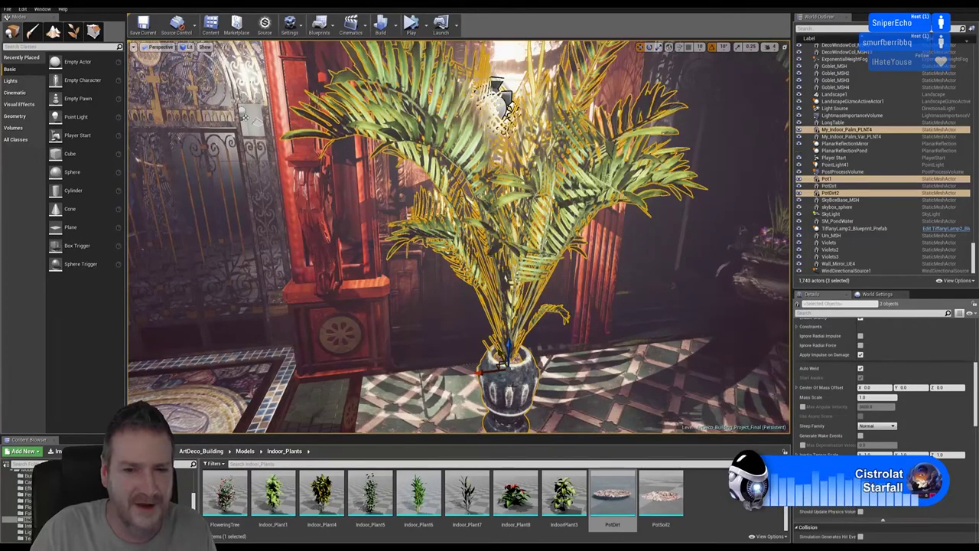
pyautogui.moveTo(485, 374); pyautogui.dragTo(391, 381)
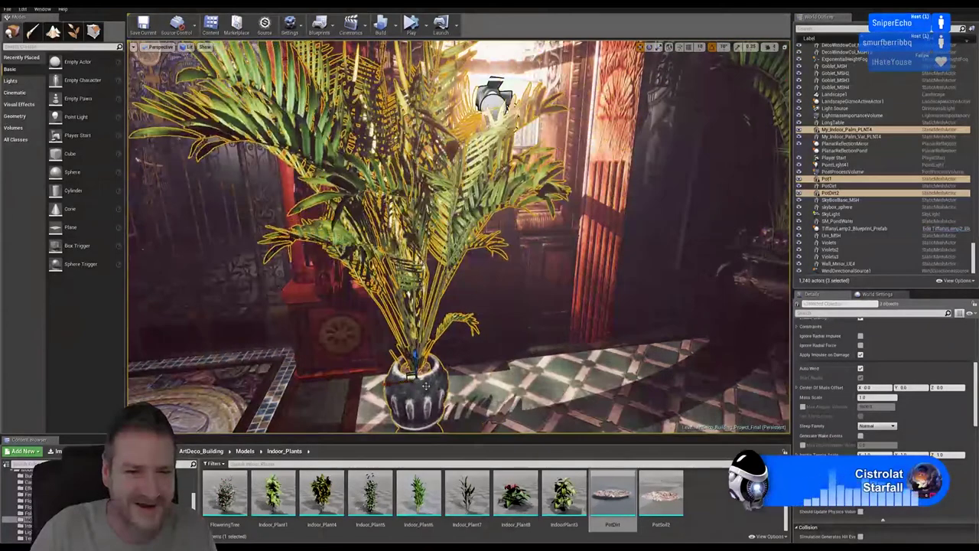
# Move the selected pot, soil and palm across the hallway and along it to the edge of the mosaic floor beside the column.
pyautogui.moveTo(459, 237); pyautogui.dragTo(436, 214, button='right')
pyautogui.keyDown('alt'); pyautogui.moveTo(432, 366); pyautogui.dragTo(459, 366); pyautogui.keyUp('alt')
pyautogui.keyDown('alt'); pyautogui.moveTo(460, 365); pyautogui.dragTo(499, 375, button='right'); pyautogui.keyUp('alt')
pyautogui.keyDown('alt'); pyautogui.moveTo(455, 352); pyautogui.dragTo(436, 352); pyautogui.keyUp('alt')
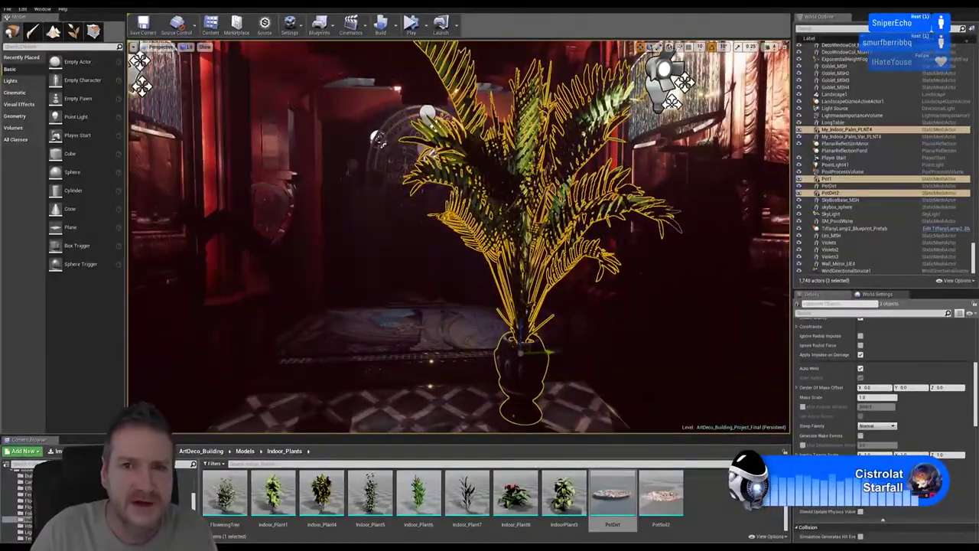
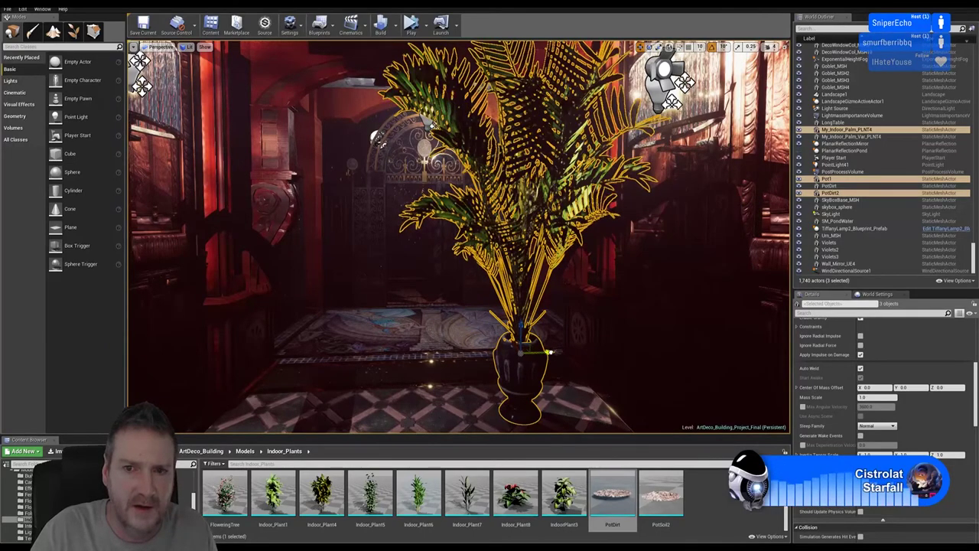
pyautogui.moveTo(550, 352); pyautogui.dragTo(585, 351)
pyautogui.moveTo(585, 351); pyautogui.dragTo(765, 375, button='right')
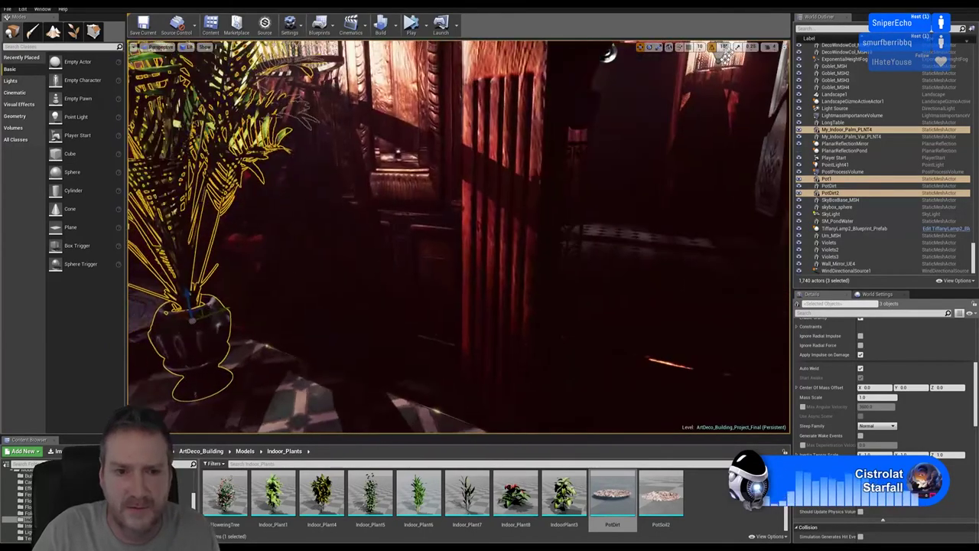
pyautogui.moveTo(535, 268); pyautogui.dragTo(378, 302, button='right')
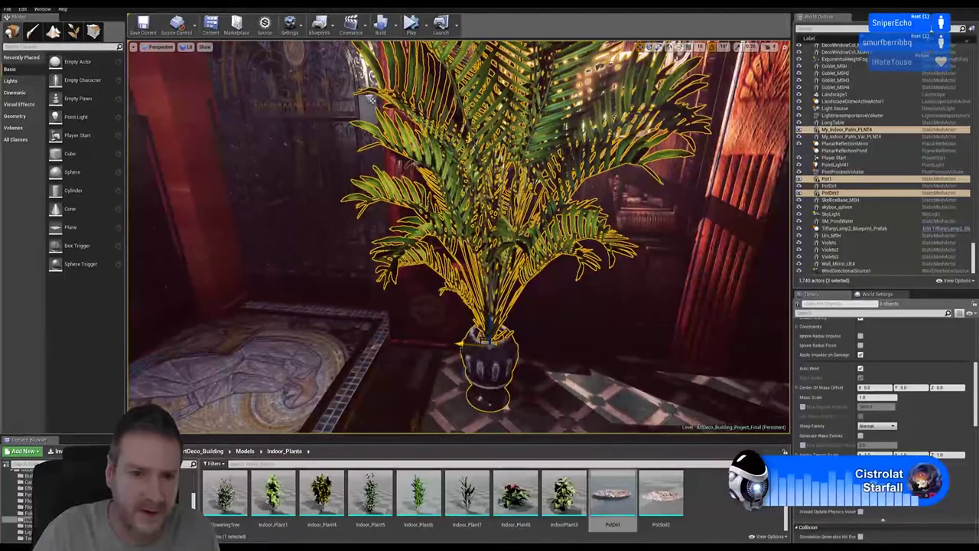
pyautogui.moveTo(470, 343); pyautogui.dragTo(404, 340)
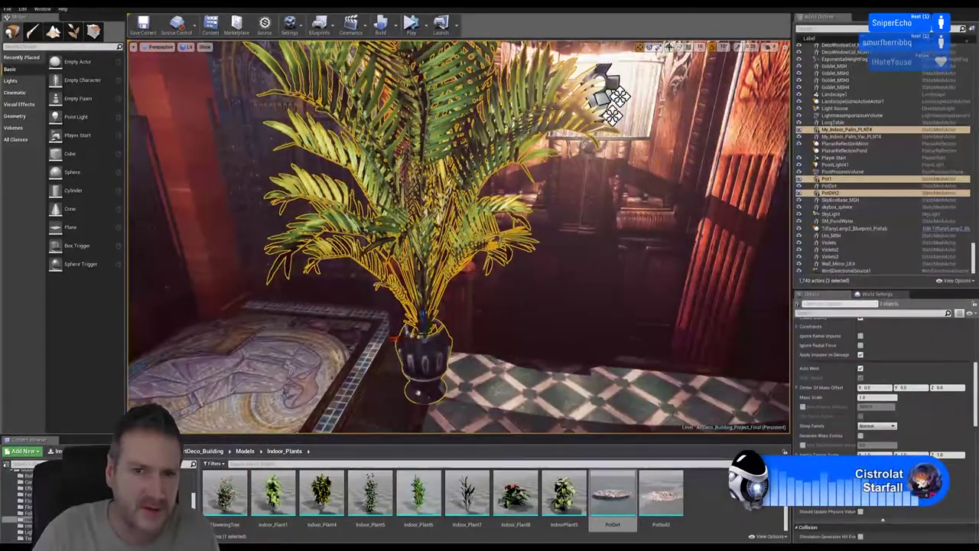
# Move the selected pot, soil and palm sideways along the hallway floor to adjust their position beside the red column.
pyautogui.moveTo(638, 208); pyautogui.dragTo(605, 211, button='right')
pyautogui.moveTo(536, 115); pyautogui.dragTo(551, 116, button='right')
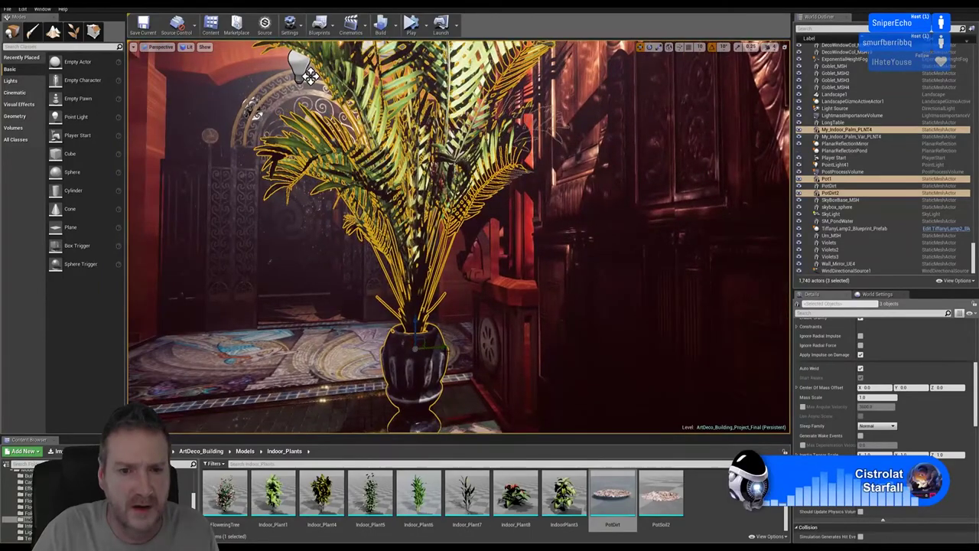
pyautogui.moveTo(442, 349); pyautogui.dragTo(503, 337)
pyautogui.moveTo(577, 119); pyautogui.dragTo(593, 120, button='right')
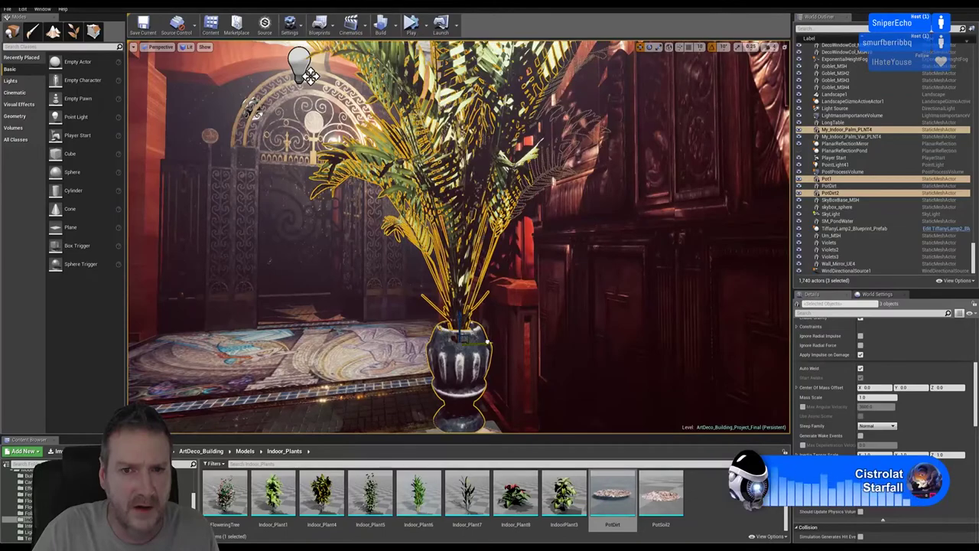
pyautogui.moveTo(460, 238)
pyautogui.mouseDown(button='right')
pyautogui.moveTo(535, 237)
pyautogui.moveTo(367, 237)
pyautogui.moveTo(551, 237)
pyautogui.moveTo(452, 237)
pyautogui.mouseUp(button='right')
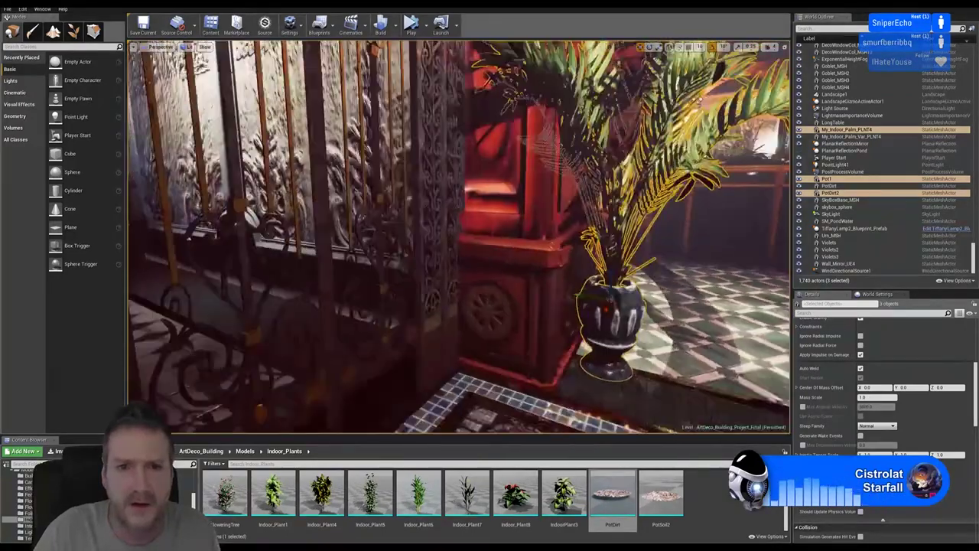
pyautogui.moveTo(570, 120); pyautogui.dragTo(577, 121, button='right')
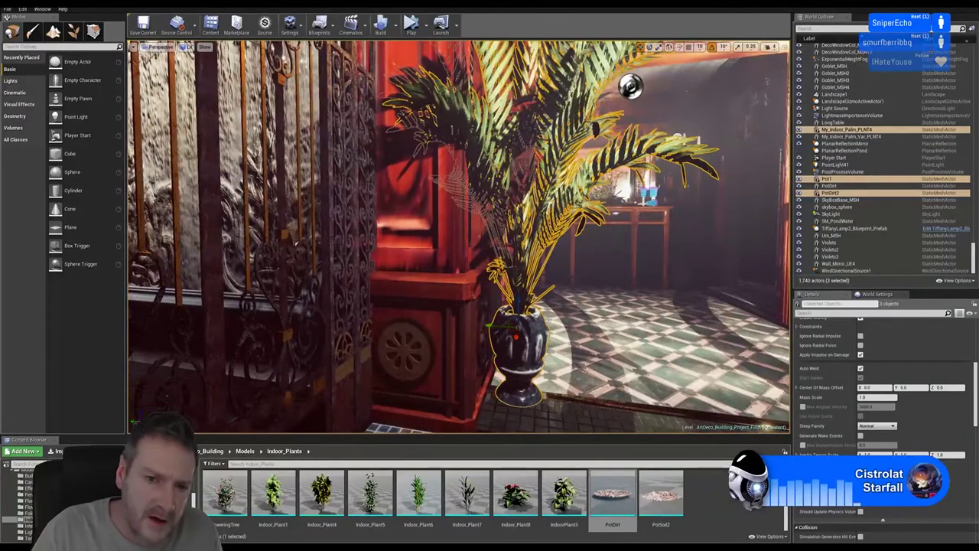
pyautogui.moveTo(496, 326); pyautogui.dragTo(508, 327)
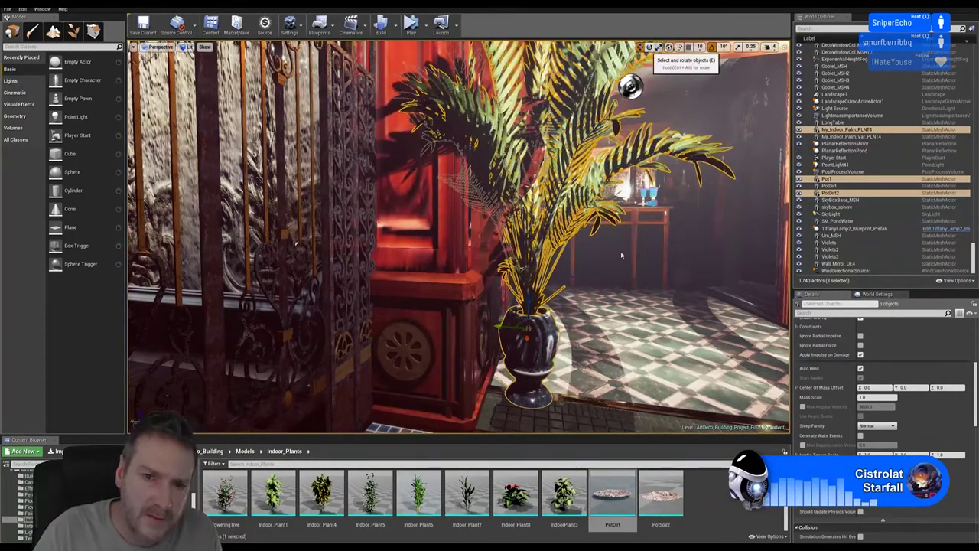
# Rotate the selected pot, soil and palm about the vertical axis and nudge them sideways beside the red column.
pyautogui.press('e')
pyautogui.moveTo(554, 345); pyautogui.dragTo(518, 350)
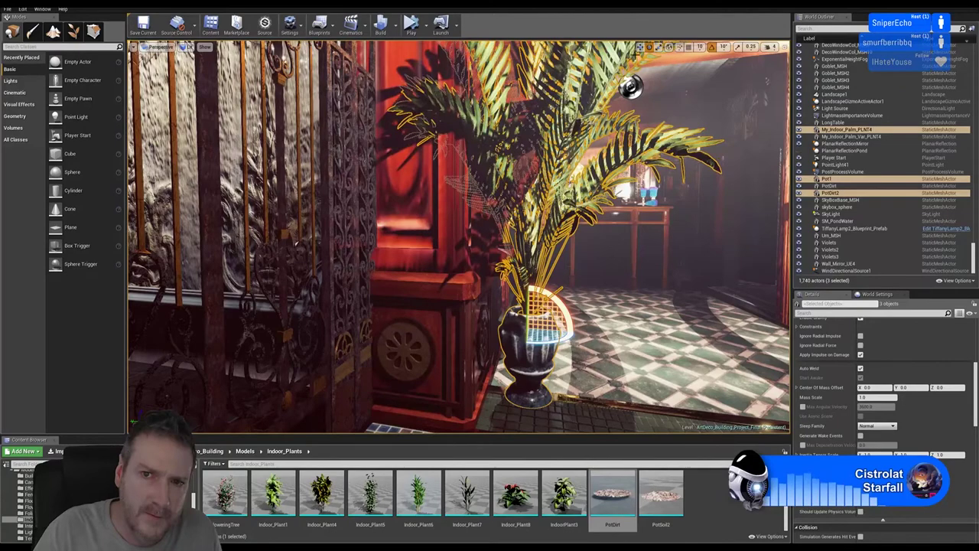
pyautogui.click(650, 47)
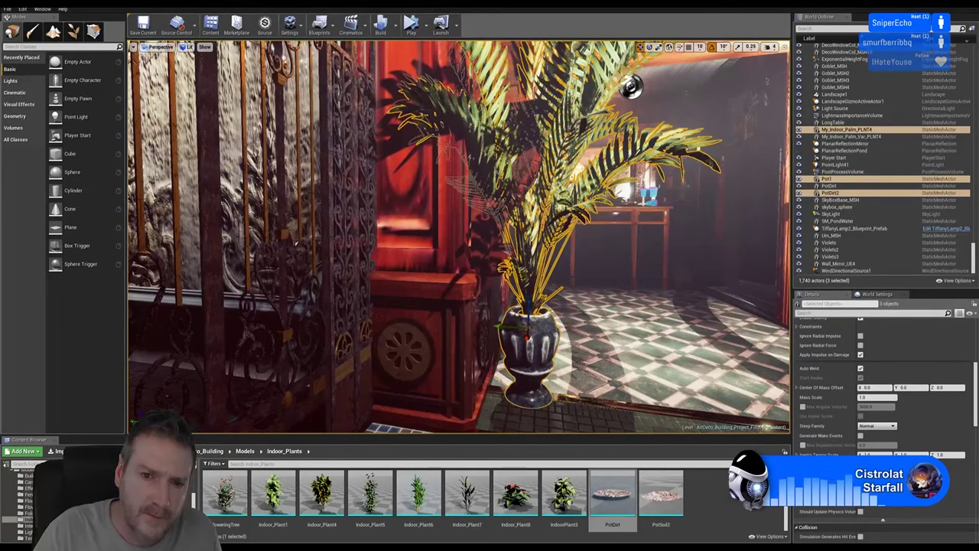
pyautogui.moveTo(507, 330); pyautogui.dragTo(521, 331, button='right')
pyautogui.moveTo(498, 327); pyautogui.dragTo(511, 327)
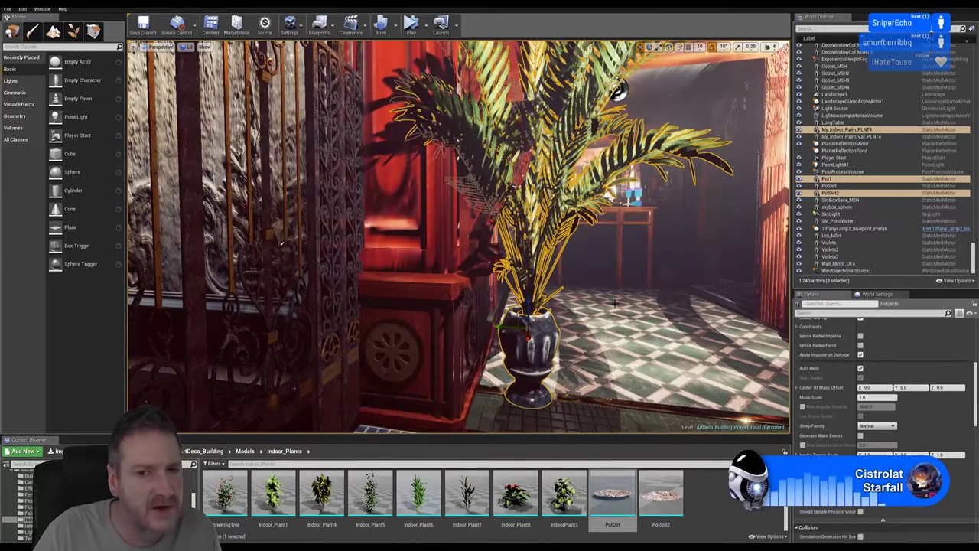
# Examine the potted palm's placement from the mosaic floor and from the tiled hallway facing the iron gate.
pyautogui.moveTo(522, 319); pyautogui.dragTo(547, 325, button='right')
pyautogui.press('w')
pyautogui.press('s')
pyautogui.press('s')
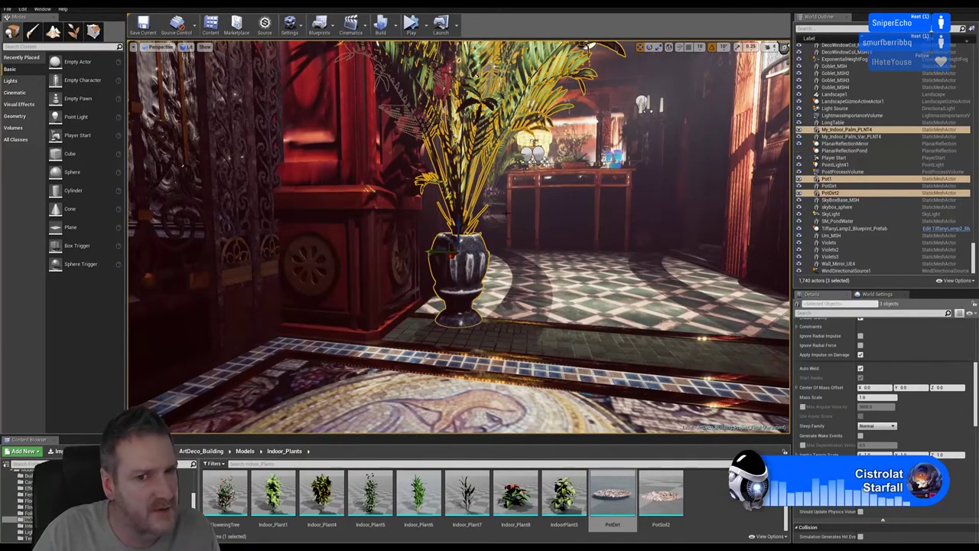
pyautogui.press('d')
pyautogui.moveTo(547, 325); pyautogui.dragTo(480, 240, button='right')
pyautogui.press('a')
pyautogui.press('d')
pyautogui.press('w')
pyautogui.press('s')
pyautogui.press('w')
pyautogui.press('s')
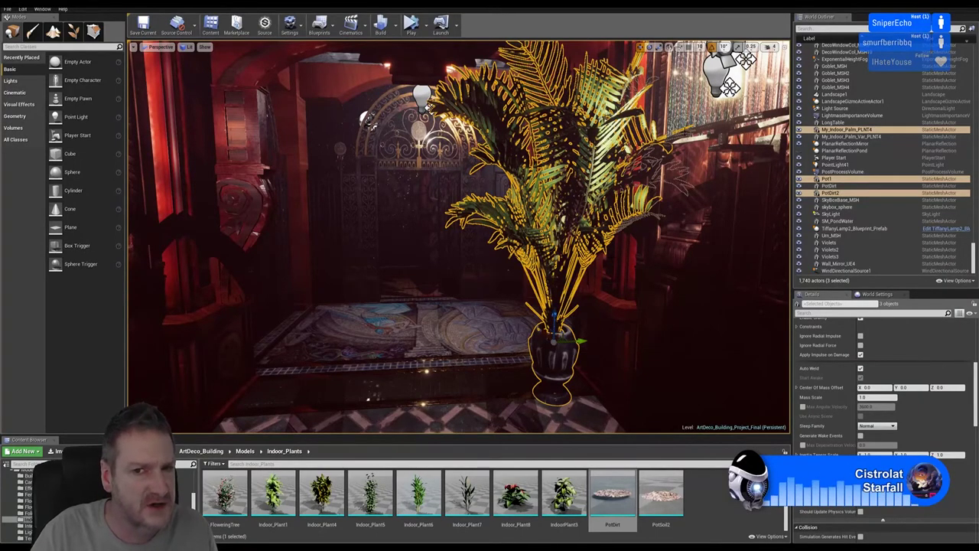
pyautogui.moveTo(481, 241); pyautogui.dragTo(464, 254, button='right')
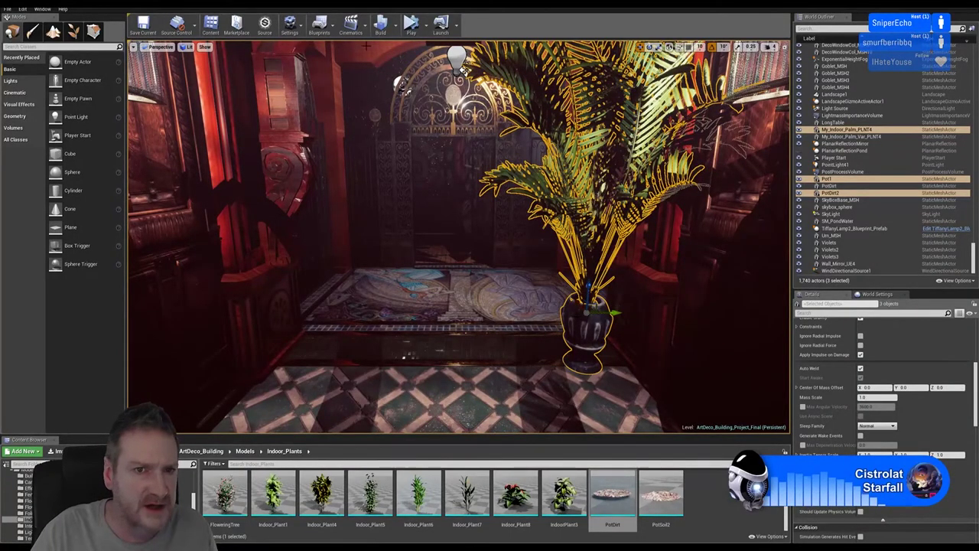
# Convert the selected pot, soil and palm into a Blueprint named PalmTreePot1_Prefab in Models/Indoor_Plants, check it in the Blueprint editor, and deselect it.
pyautogui.click(330, 32)
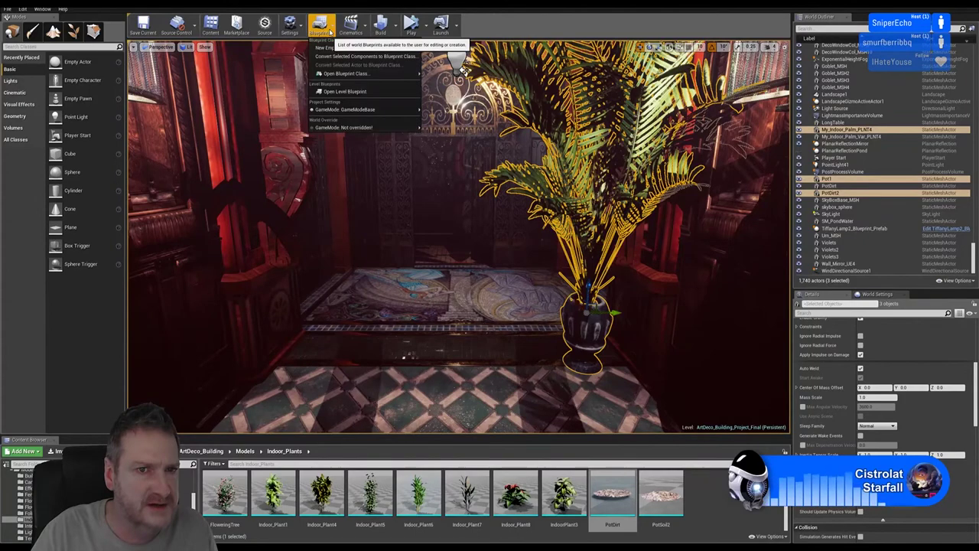
pyautogui.click(366, 56)
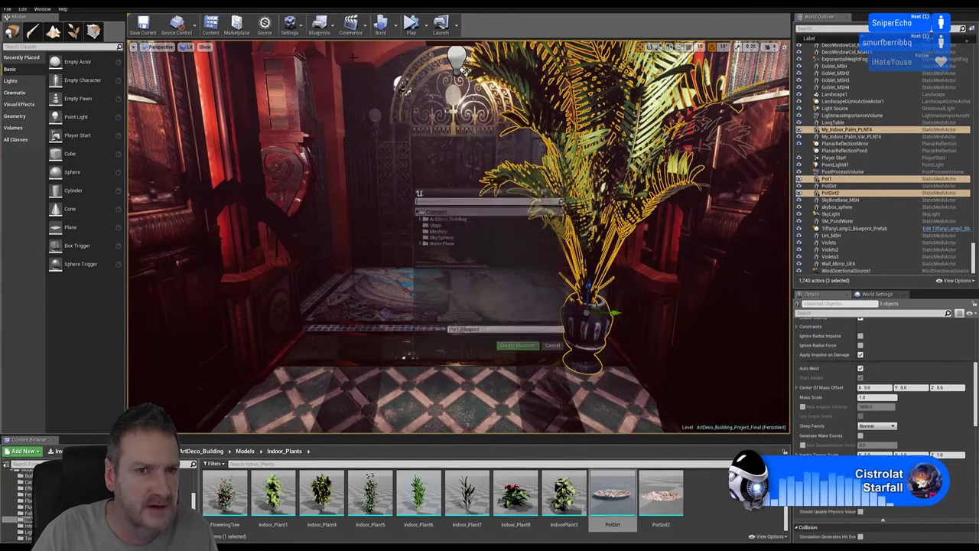
pyautogui.click(420, 219)
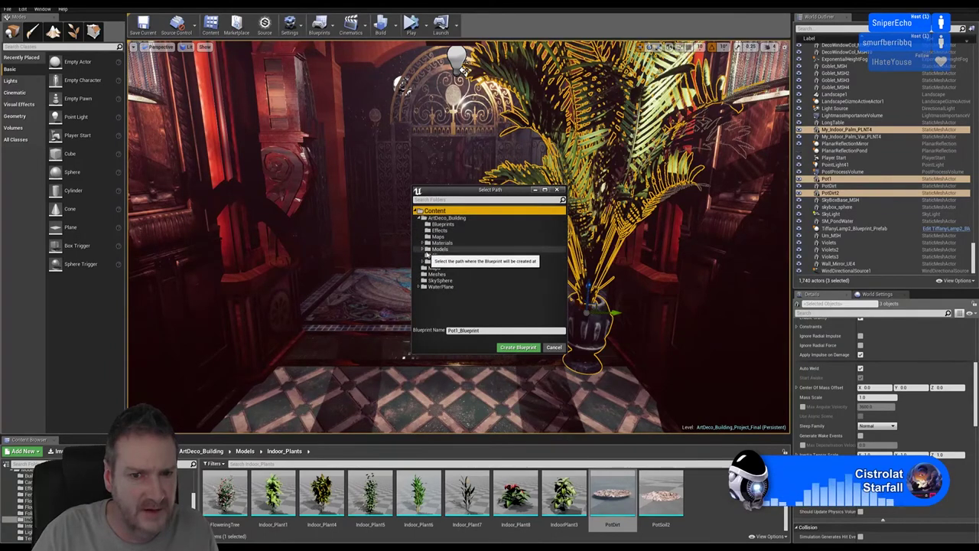
pyautogui.click(423, 249)
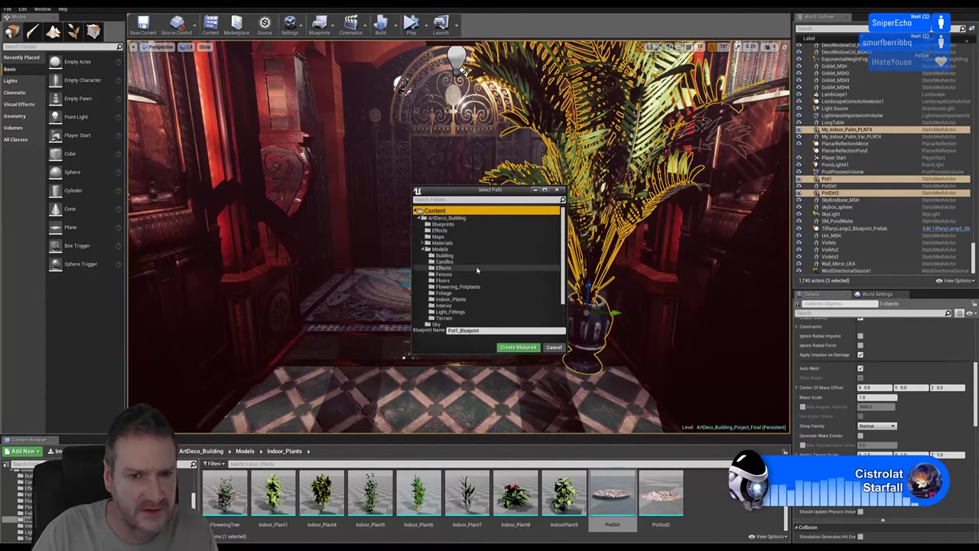
pyautogui.click(435, 299)
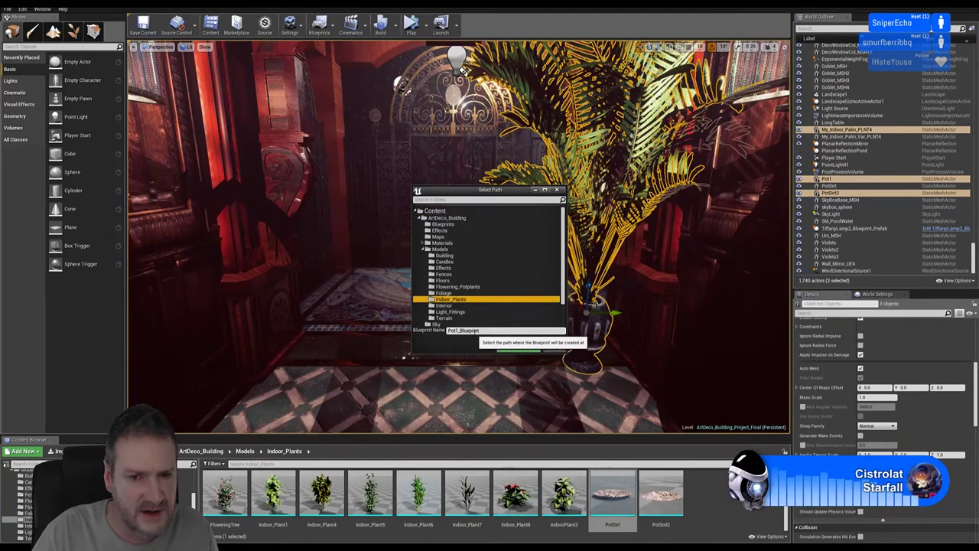
pyautogui.click(463, 330)
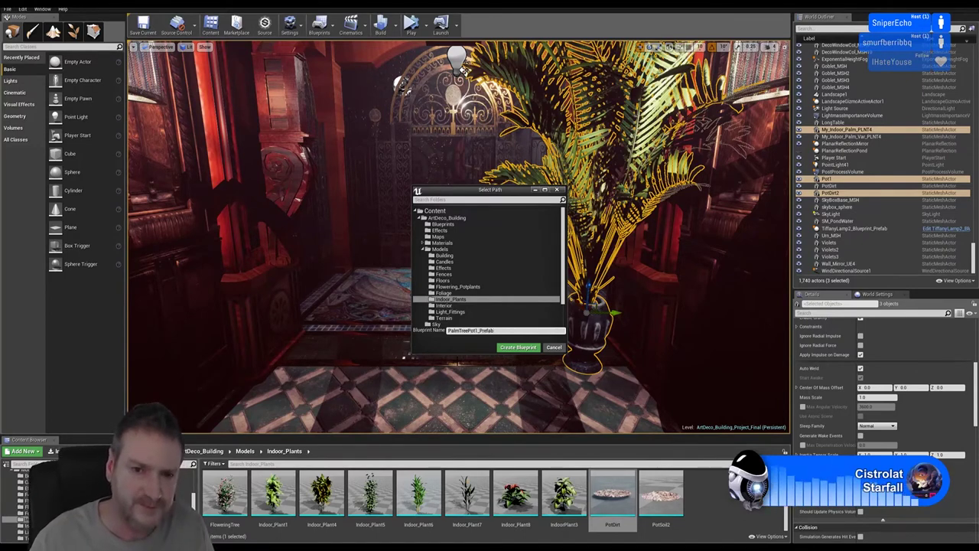
pyautogui.click(520, 348)
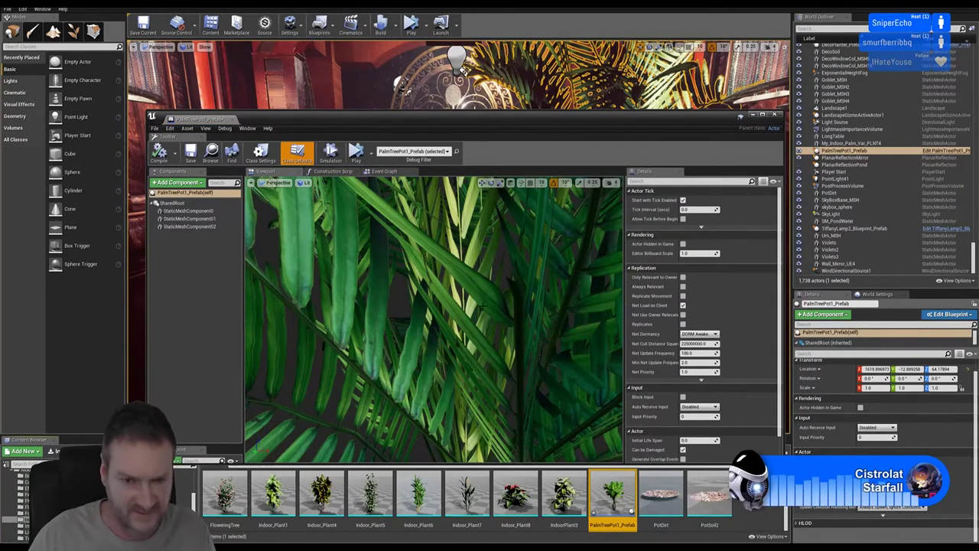
pyautogui.moveTo(482, 306); pyautogui.dragTo(517, 264, button='right')
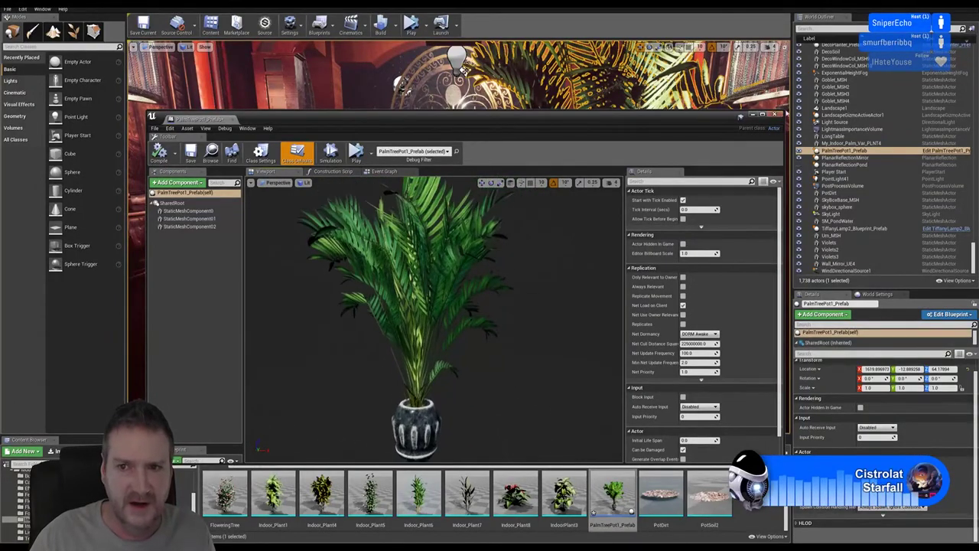
pyautogui.click(777, 114)
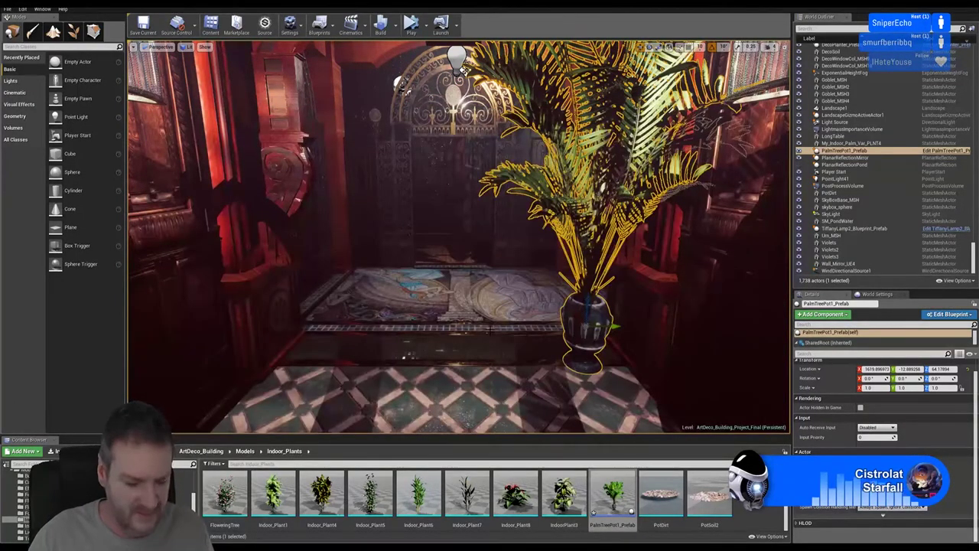
pyautogui.press('Escape')
# Inspect the mosaic floor and its blue tile border beside the potted palm, and select that floor mesh.
pyautogui.moveTo(435, 330); pyautogui.dragTo(498, 402, button='right')
pyautogui.press('w')
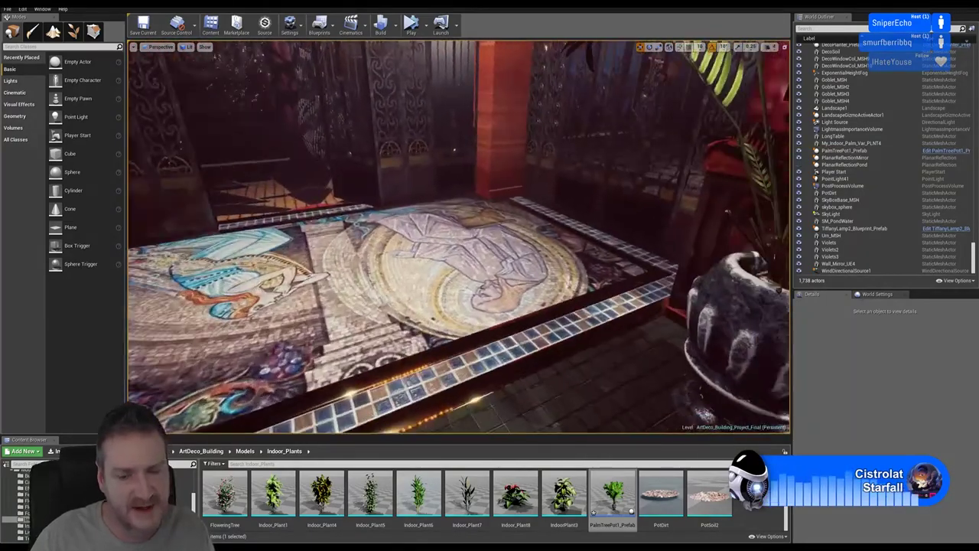
pyautogui.moveTo(436, 305); pyautogui.dragTo(448, 310, button='right')
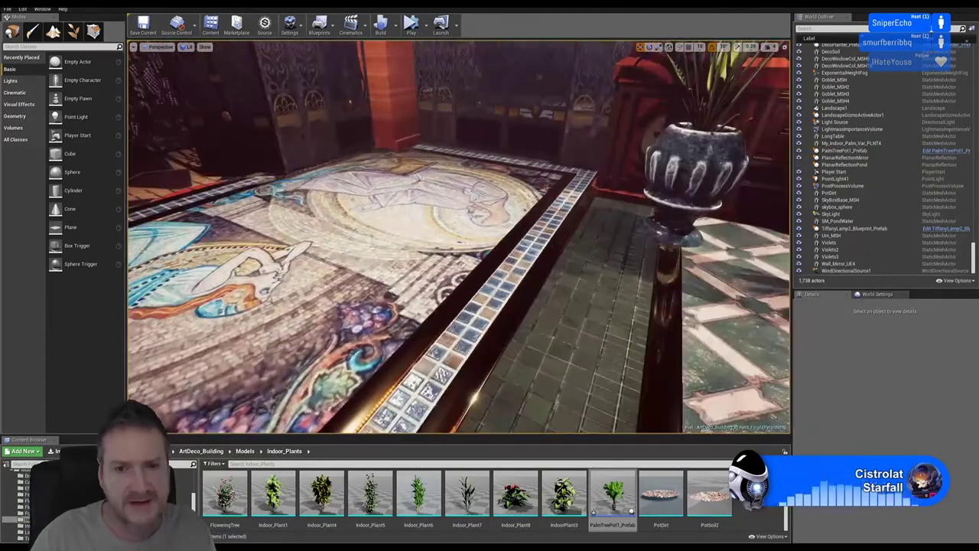
pyautogui.click(490, 289)
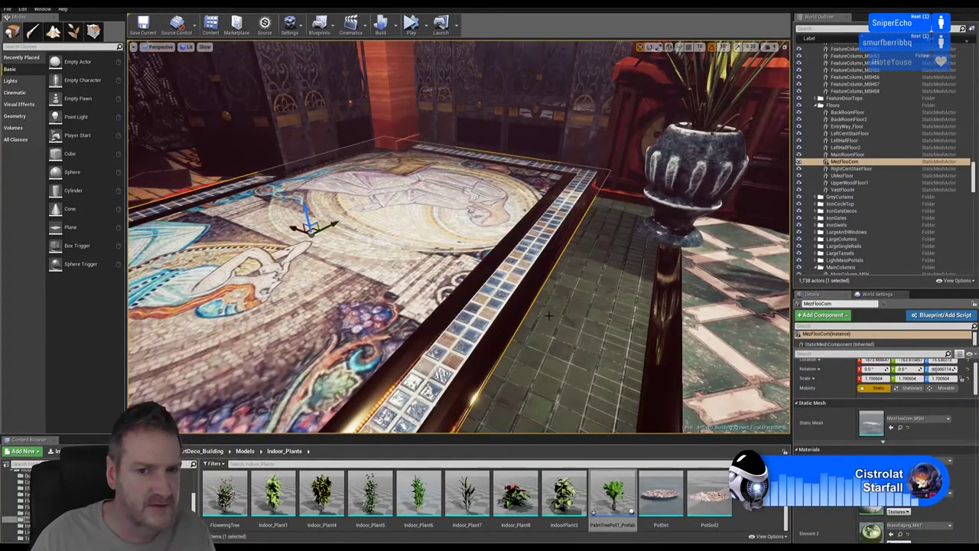
# Select the adjoining MiddleHall floor pieces in turn to identify them, ending on the MiddleHall_Middle mesh.
pyautogui.moveTo(490, 246); pyautogui.dragTo(566, 207, button='right')
pyautogui.click(490, 247)
pyautogui.press('w')
pyautogui.moveTo(505, 221); pyautogui.dragTo(448, 226, button='right')
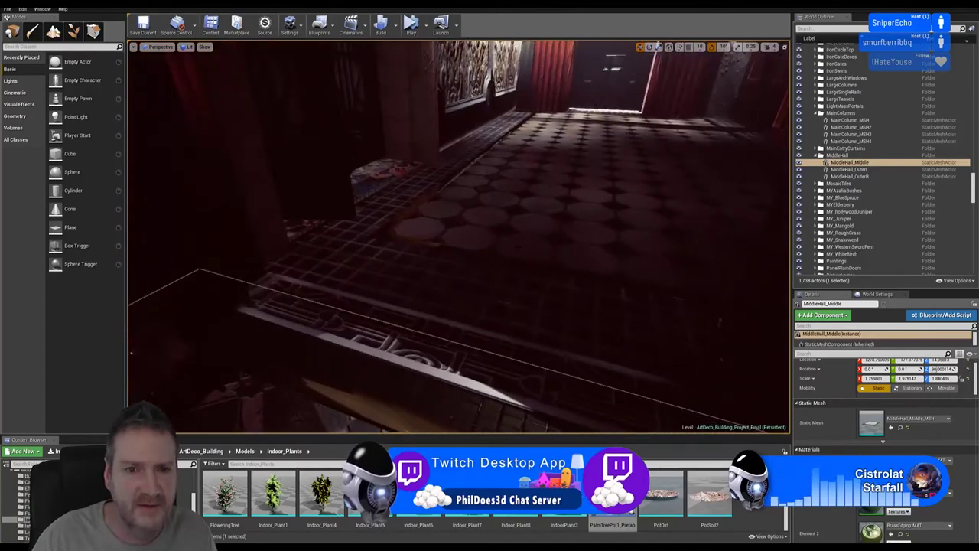
pyautogui.click(448, 226)
pyautogui.moveTo(458, 236); pyautogui.dragTo(260, 253, button='right')
pyautogui.moveTo(411, 242); pyautogui.dragTo(523, 261, button='right')
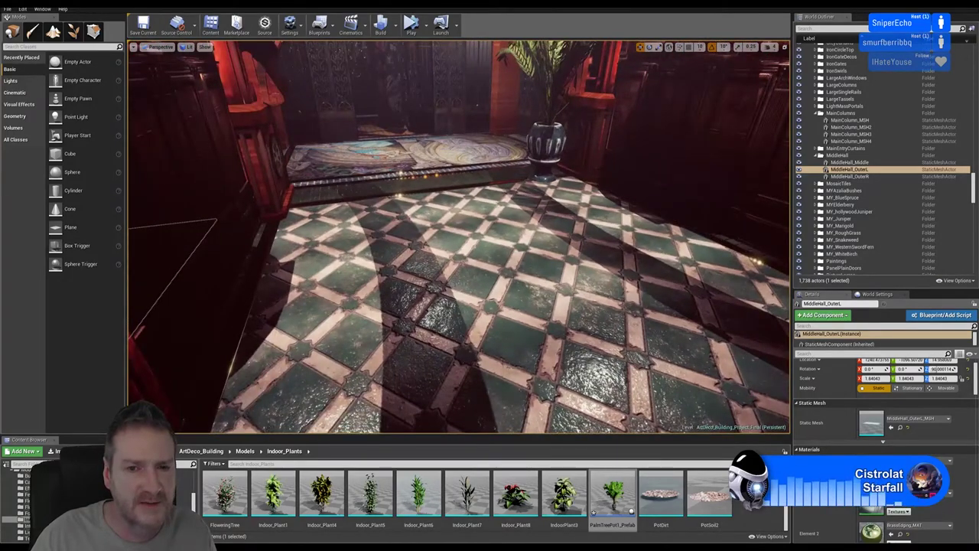
pyautogui.click(522, 260)
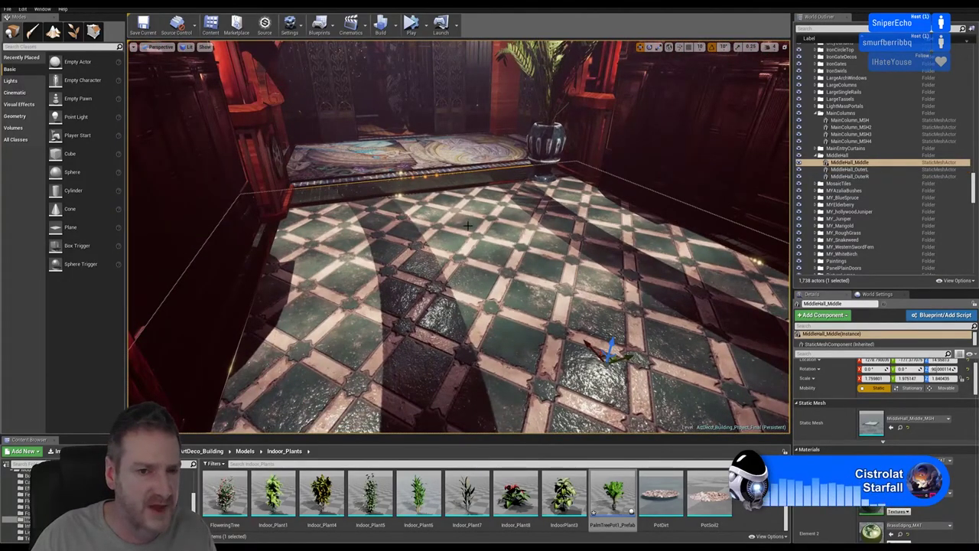
# Examine the hallway's green tiles, the dark tiled step with its edging, and the octagonal floor tiles up close.
pyautogui.moveTo(467, 225); pyautogui.dragTo(443, 270, button='right')
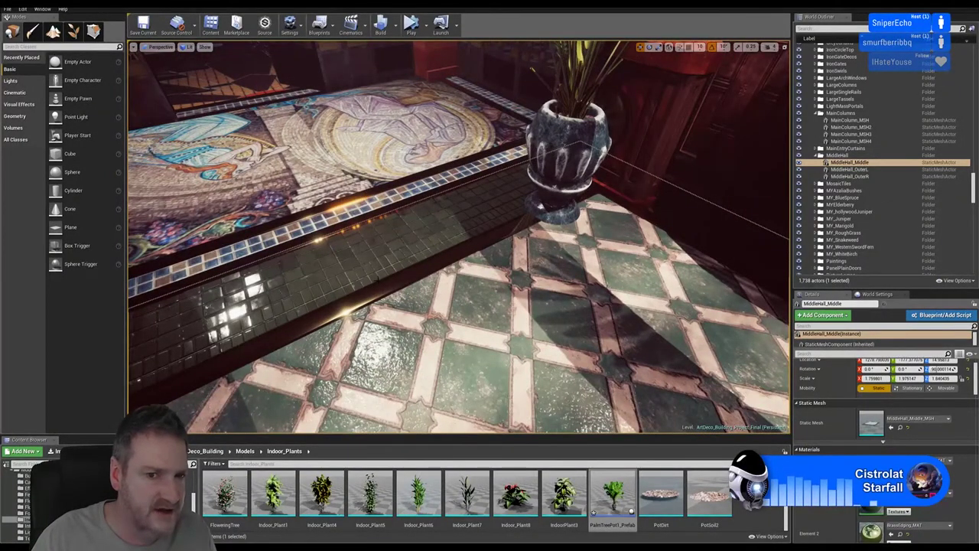
pyautogui.moveTo(443, 270)
pyautogui.mouseDown(button='right')
pyautogui.moveTo(475, 268)
pyautogui.moveTo(436, 295)
pyautogui.moveTo(451, 287)
pyautogui.mouseUp(button='right')
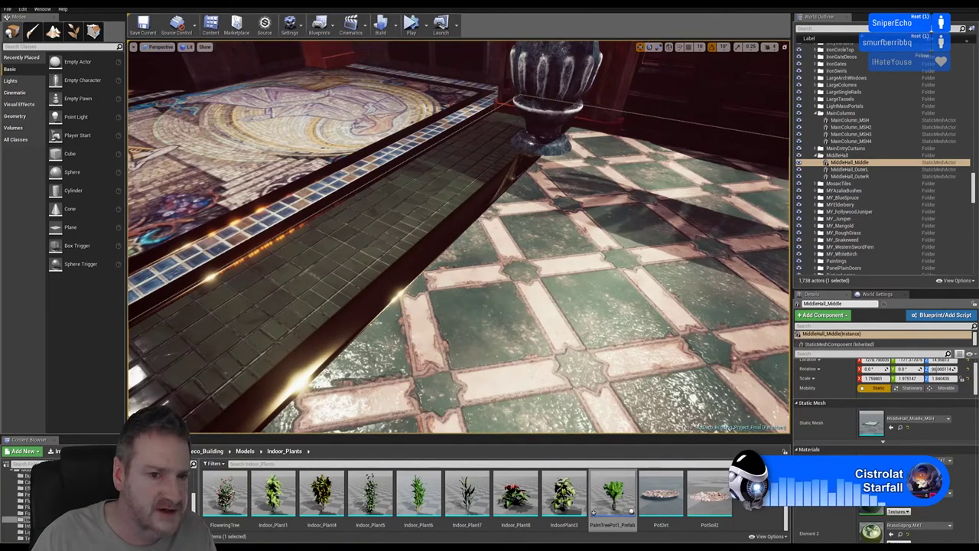
pyautogui.moveTo(458, 237); pyautogui.dragTo(520, 249, button='right')
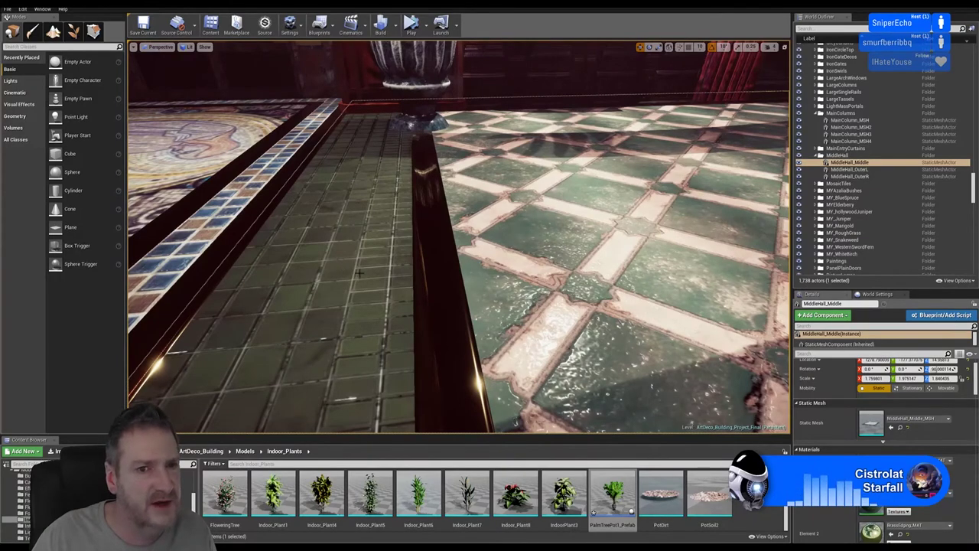
pyautogui.moveTo(359, 273); pyautogui.dragTo(589, 284, button='right')
pyautogui.press('w')
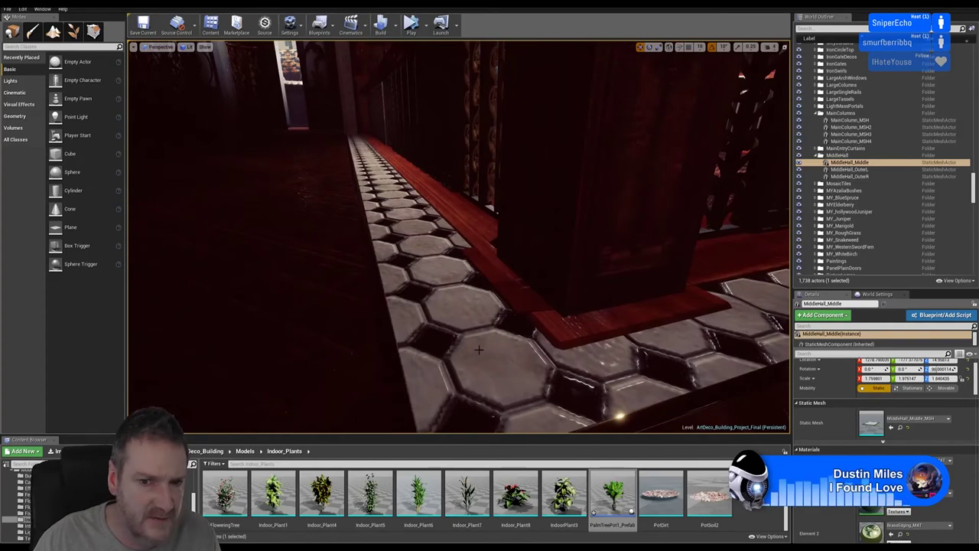
pyautogui.moveTo(479, 349); pyautogui.dragTo(507, 348, button='right')
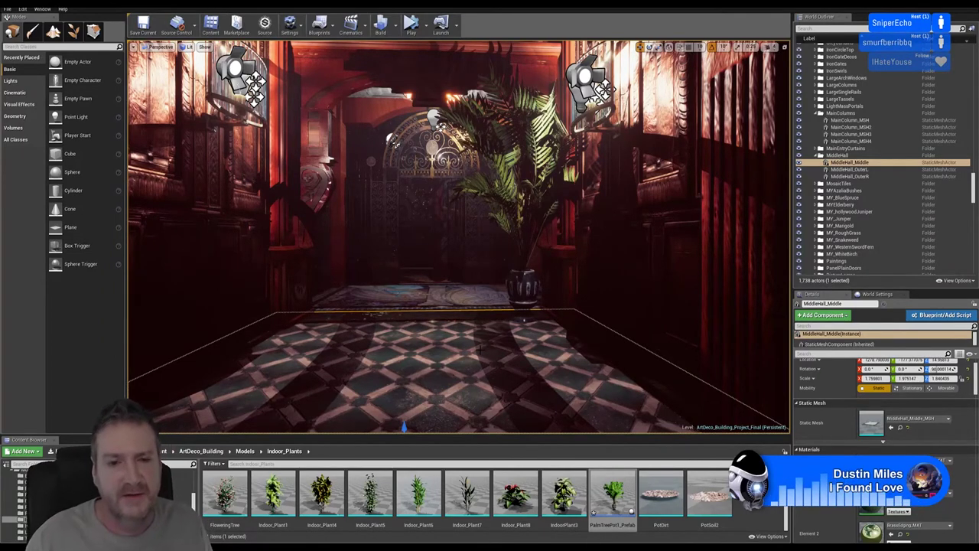
# Return to the potted palm and examine how the dark tiled step and its polished edging meet the green hallway tiles.
pyautogui.moveTo(399, 378); pyautogui.dragTo(382, 413, button='right')
pyautogui.press('w')
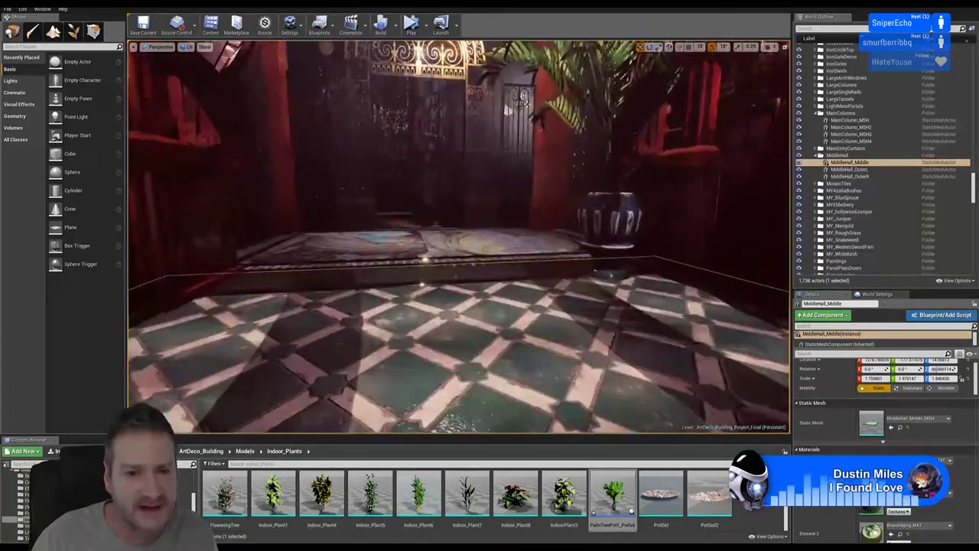
pyautogui.press('w')
pyautogui.moveTo(508, 111); pyautogui.dragTo(636, 138, button='right')
pyautogui.moveTo(407, 397); pyautogui.dragTo(386, 326, button='right')
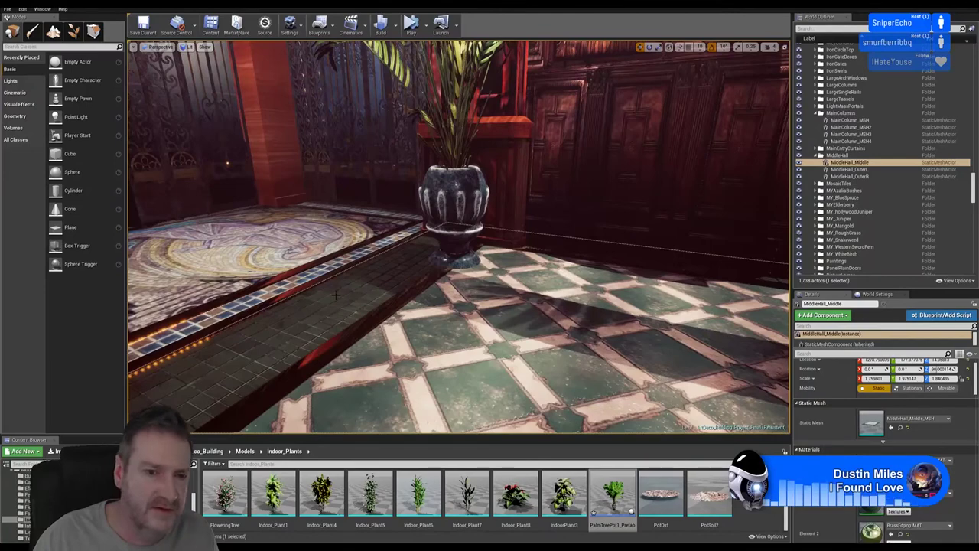
pyautogui.moveTo(427, 289); pyautogui.dragTo(343, 347, button='right')
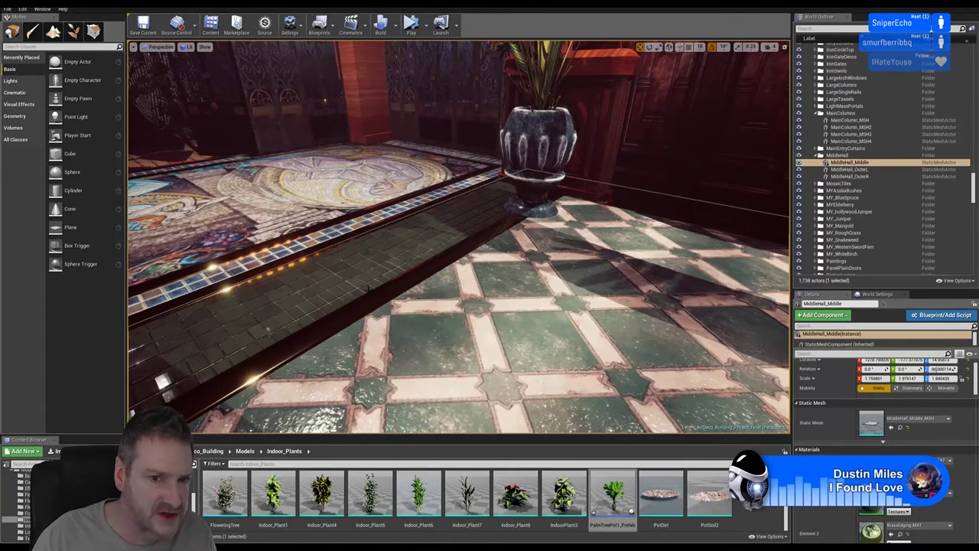
pyautogui.moveTo(459, 237); pyautogui.dragTo(237, 245, button='right')
pyautogui.moveTo(425, 224); pyautogui.dragTo(466, 240, button='right')
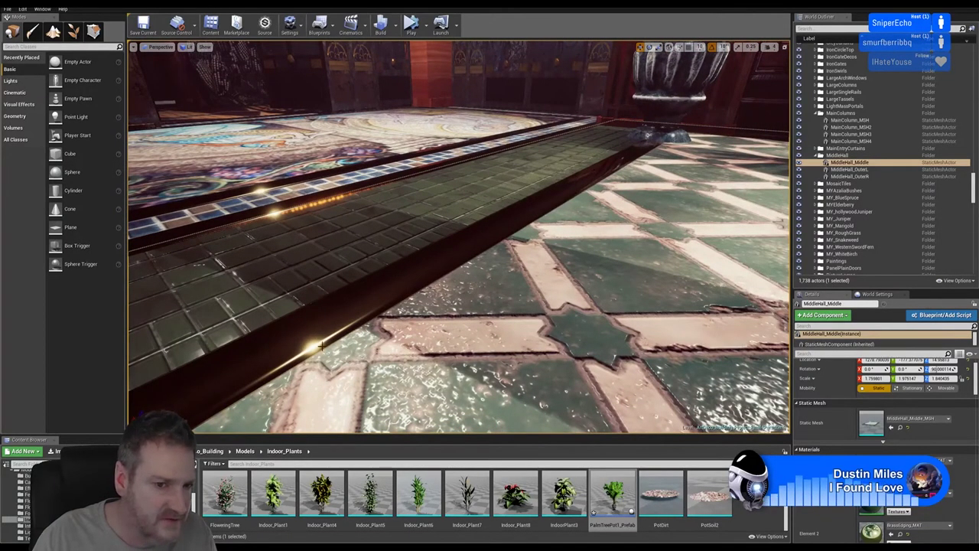
# Examine the light reflections on the dark tiled step and its polished edging from several heights and angles along the hallway.
pyautogui.moveTo(648, 135); pyautogui.dragTo(618, 133, button='right')
pyautogui.moveTo(444, 229); pyautogui.dragTo(416, 237, button='right')
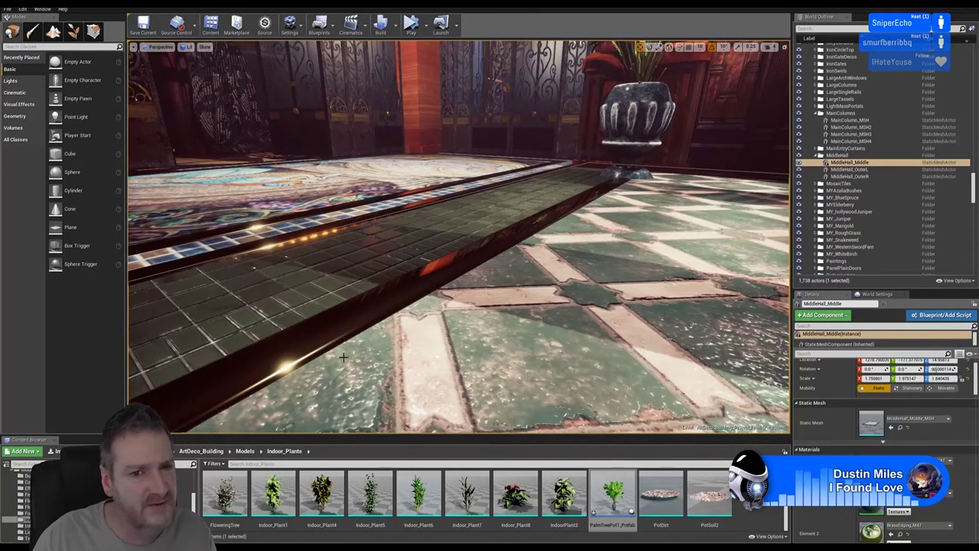
pyautogui.moveTo(414, 324); pyautogui.dragTo(414, 345, button='right')
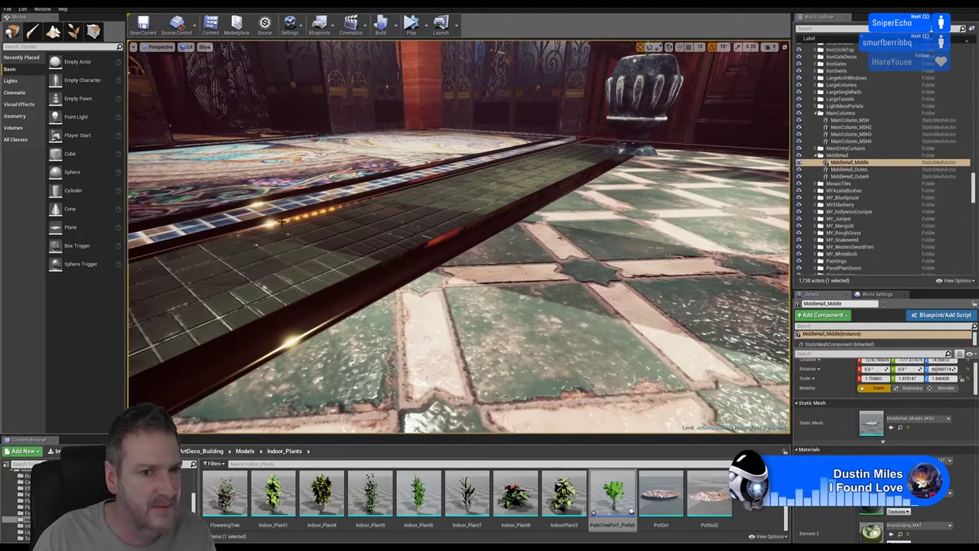
pyautogui.moveTo(282, 222); pyautogui.dragTo(281, 221, button='right')
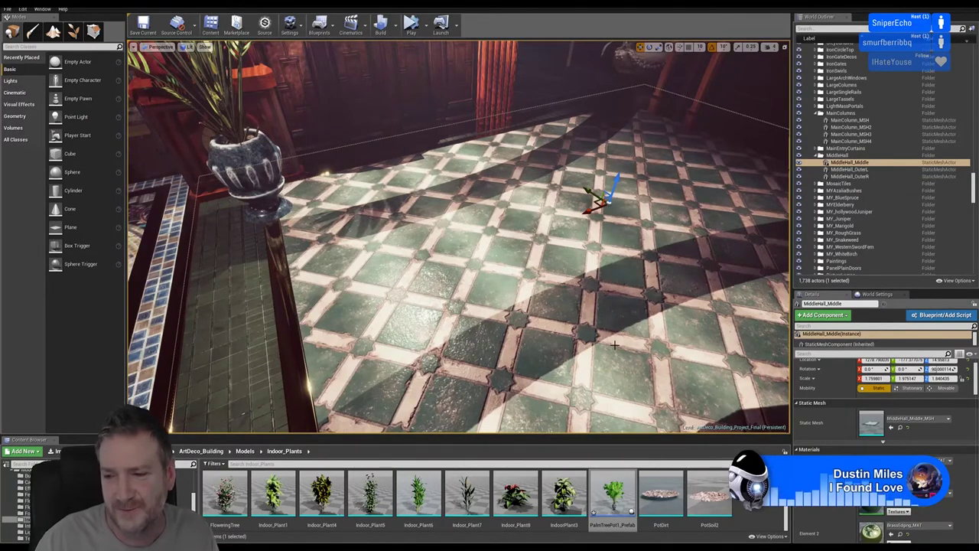
pyautogui.moveTo(326, 326); pyautogui.dragTo(306, 306, button='right')
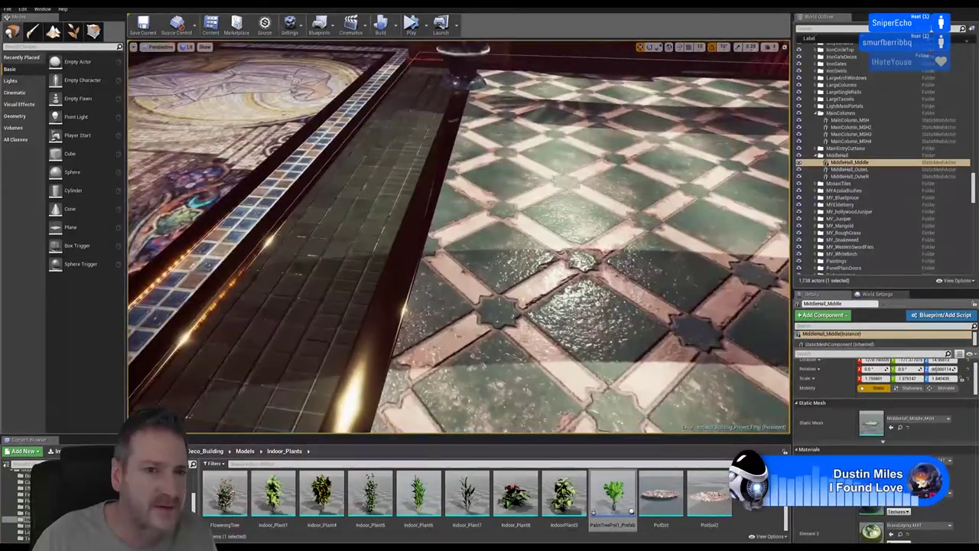
pyautogui.moveTo(440, 245); pyautogui.dragTo(419, 242, button='right')
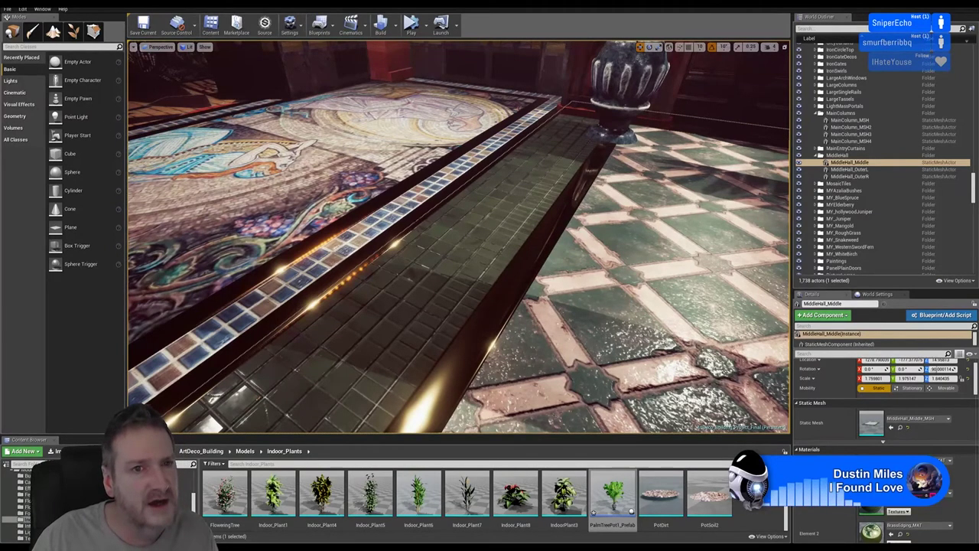
pyautogui.moveTo(427, 190); pyautogui.dragTo(214, 191, button='right')
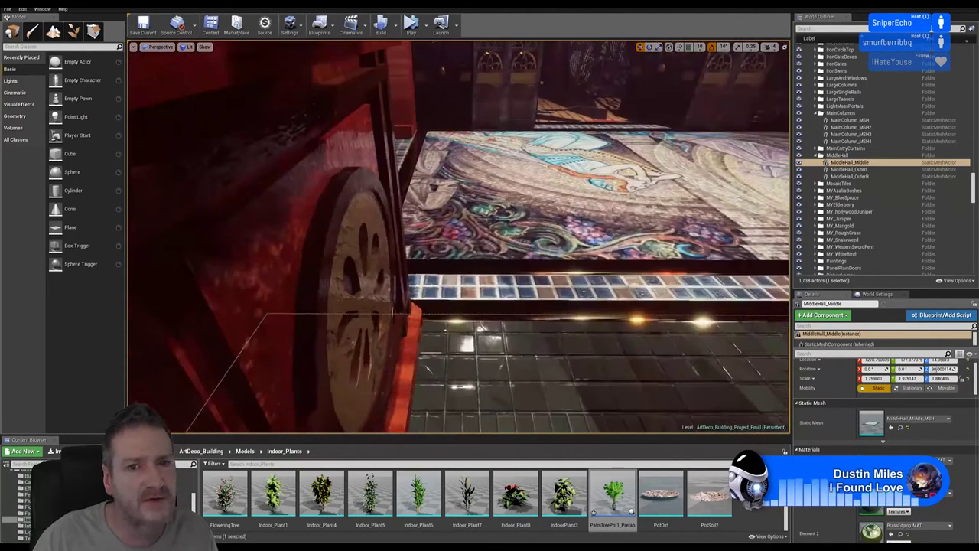
pyautogui.moveTo(459, 237); pyautogui.dragTo(459, 237, button='right')
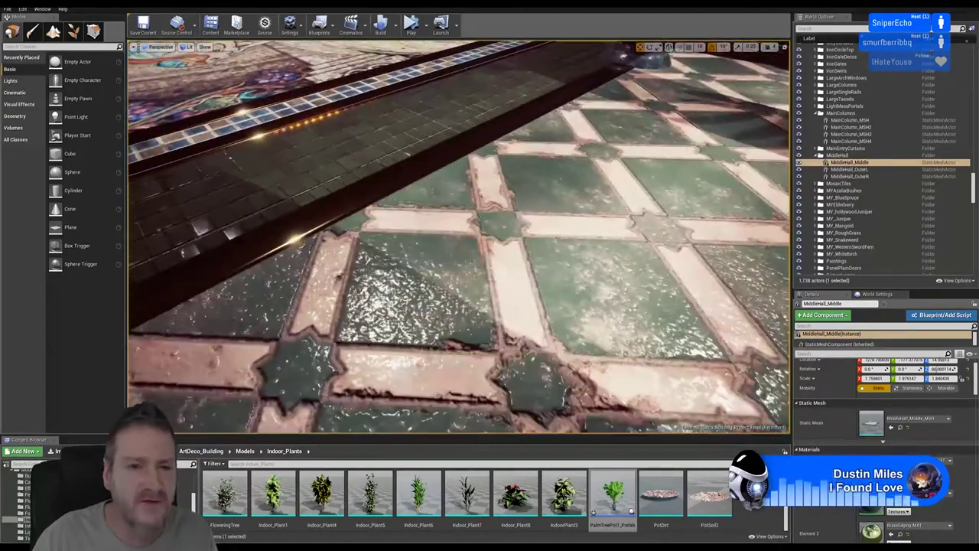
pyautogui.moveTo(371, 339); pyautogui.dragTo(371, 339, button='right')
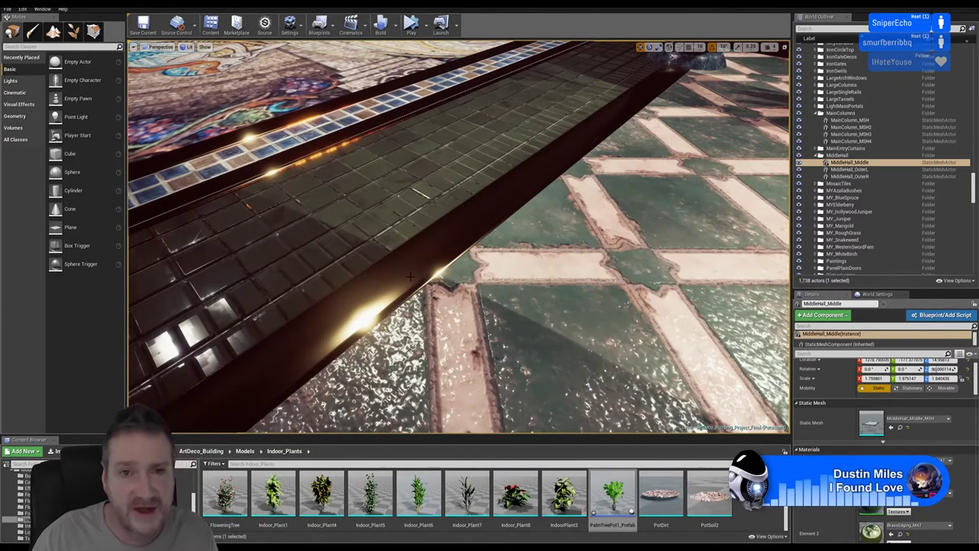
pyautogui.moveTo(431, 212); pyautogui.dragTo(430, 212, button='right')
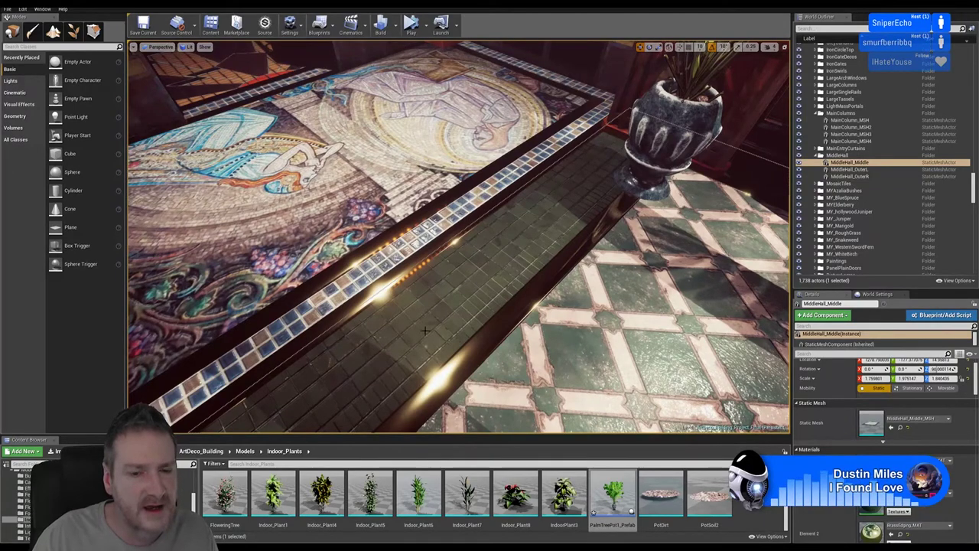
# Compare the mosaic panel, blue tile border, dark tiled step and green hallway tiles around the potted palm, and clear the selection.
pyautogui.moveTo(460, 237); pyautogui.dragTo(386, 234, button='right')
pyautogui.moveTo(387, 234); pyautogui.dragTo(386, 268)
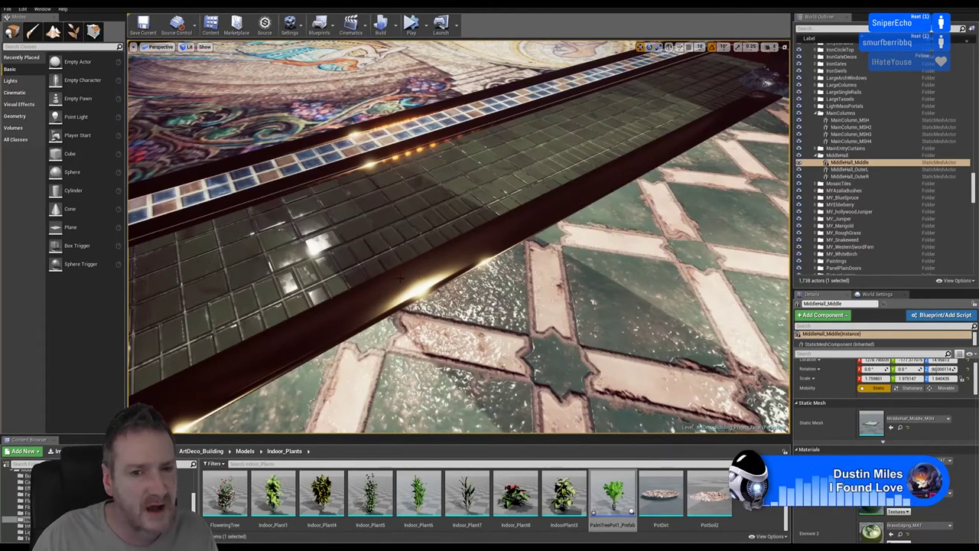
pyautogui.moveTo(419, 215)
pyautogui.mouseDown(button='right')
pyautogui.moveTo(448, 180)
pyautogui.moveTo(440, 203)
pyautogui.moveTo(436, 184)
pyautogui.moveTo(520, 165)
pyautogui.moveTo(409, 221)
pyautogui.mouseUp(button='right')
pyautogui.moveTo(528, 244); pyautogui.dragTo(493, 225, button='right')
pyautogui.moveTo(392, 253); pyautogui.dragTo(392, 237)
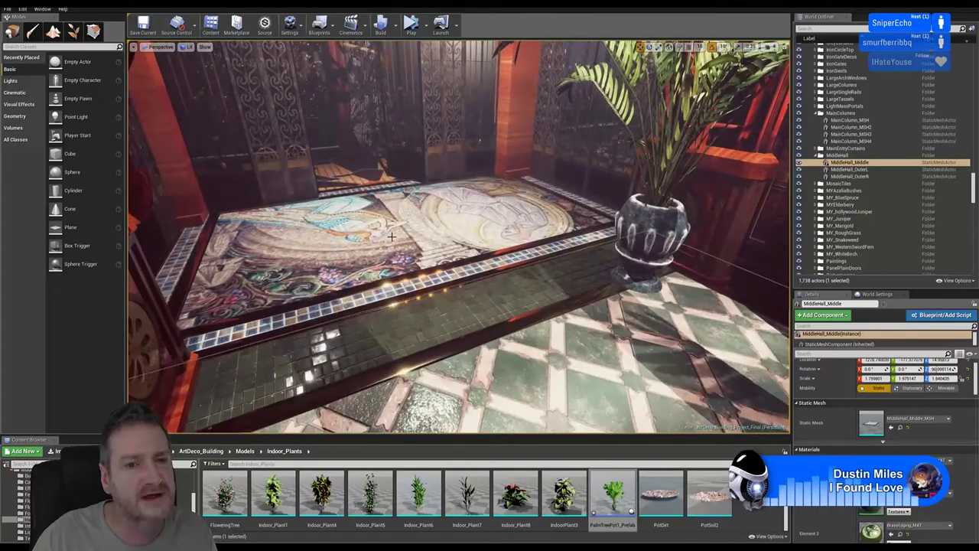
pyautogui.moveTo(398, 287); pyautogui.dragTo(398, 288, button='right')
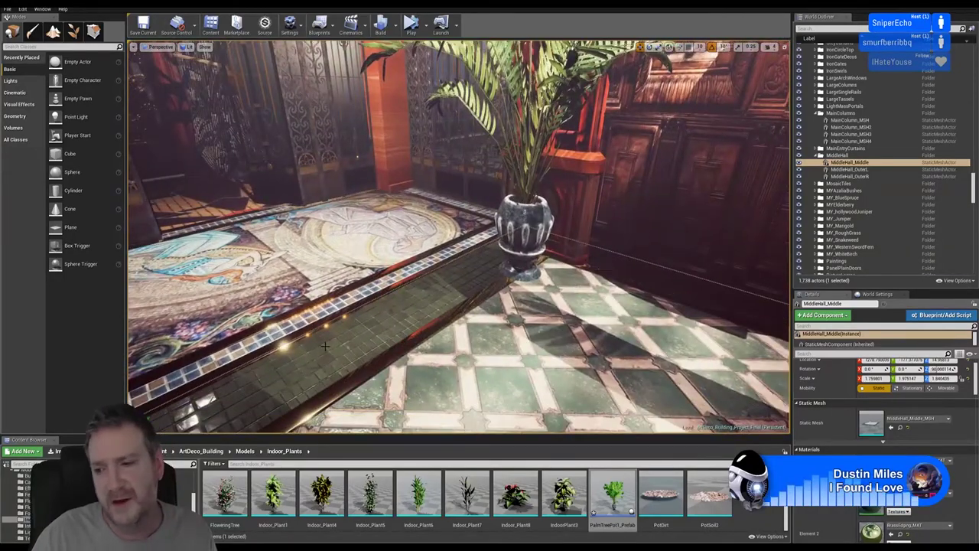
pyautogui.moveTo(398, 288); pyautogui.dragTo(398, 288, button='right')
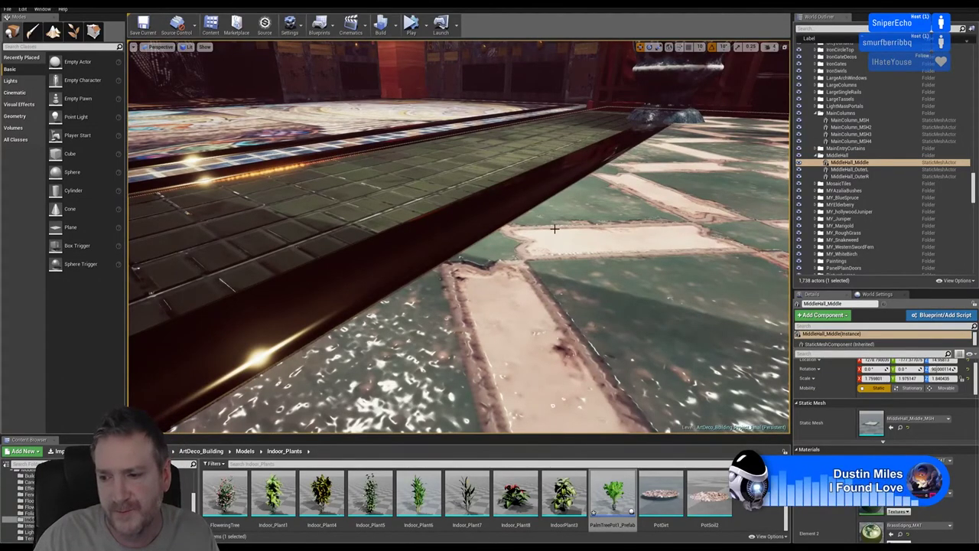
pyautogui.moveTo(516, 255); pyautogui.dragTo(516, 255, button='right')
pyautogui.press('Escape')
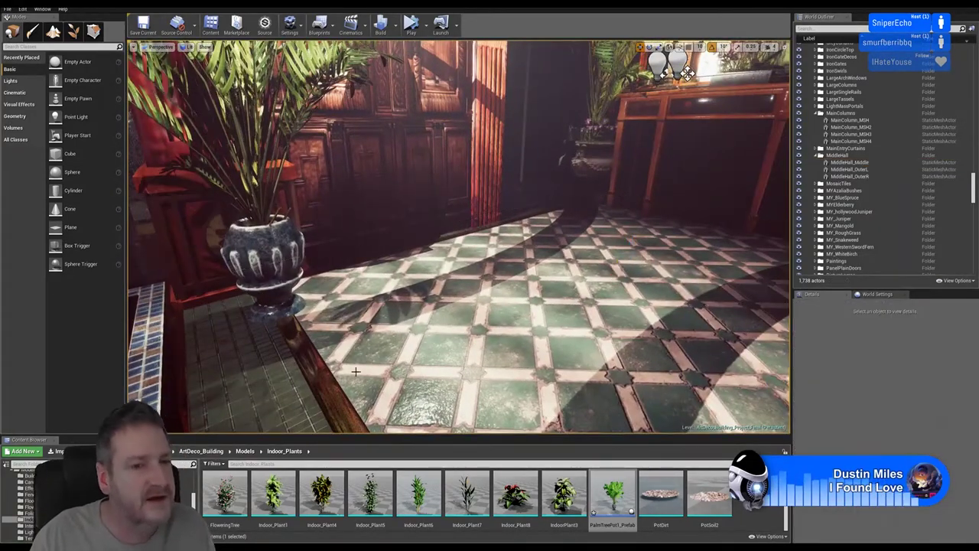
# Duplicate the PalmTreePot1_Prefab potted palm and move the copy across the hallway to the opposite side of the mosaic entrance.
pyautogui.moveTo(400, 345); pyautogui.dragTo(401, 344, button='right')
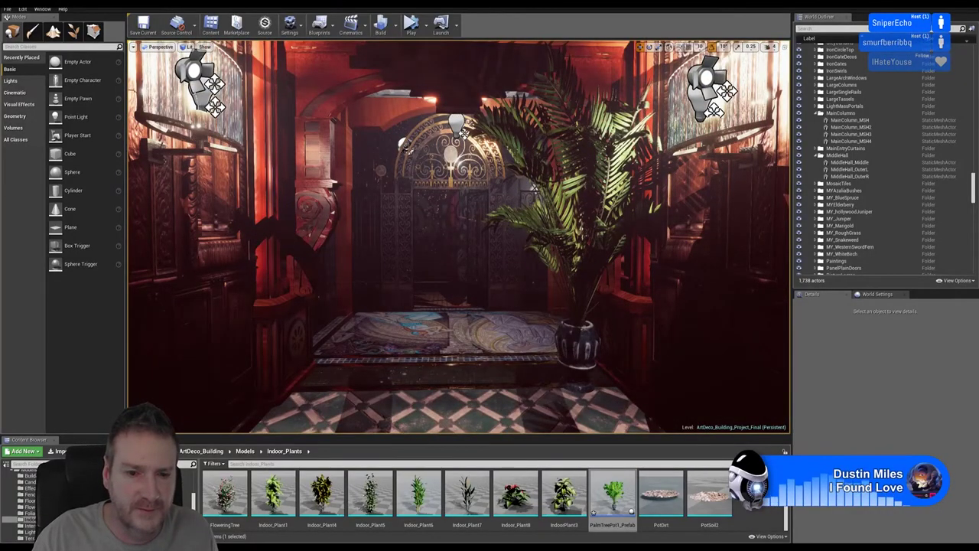
pyautogui.click(574, 344)
pyautogui.rightClick(573, 345)
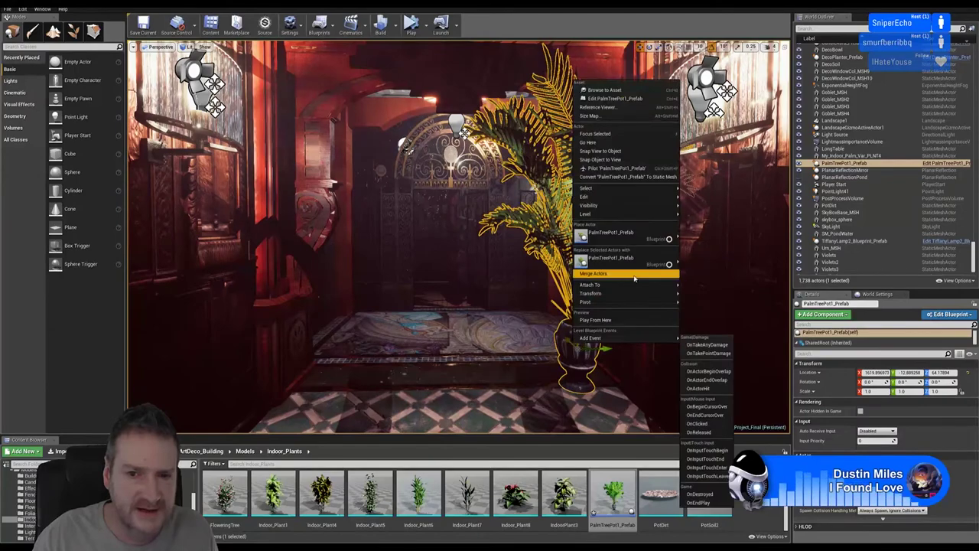
pyautogui.moveTo(611, 214)
pyautogui.moveTo(610, 197)
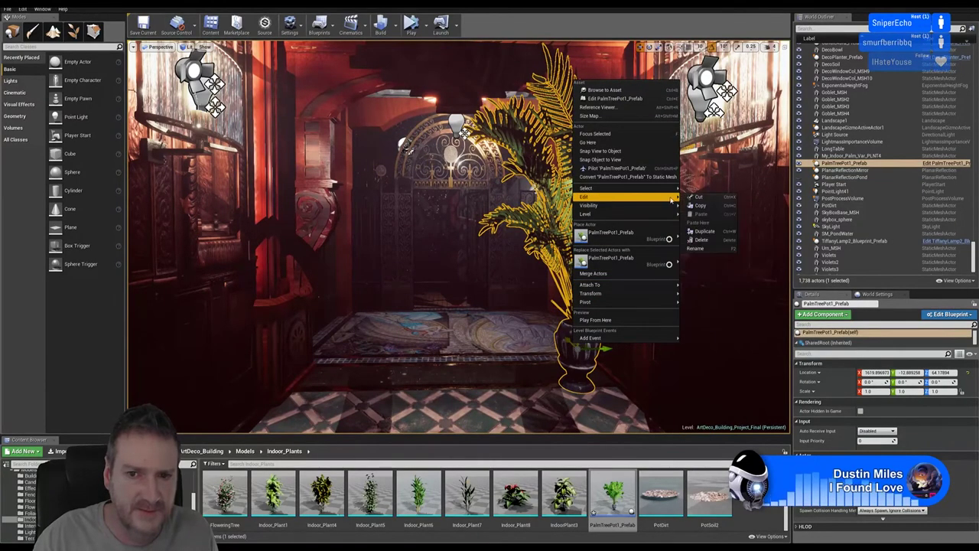
pyautogui.click(697, 232)
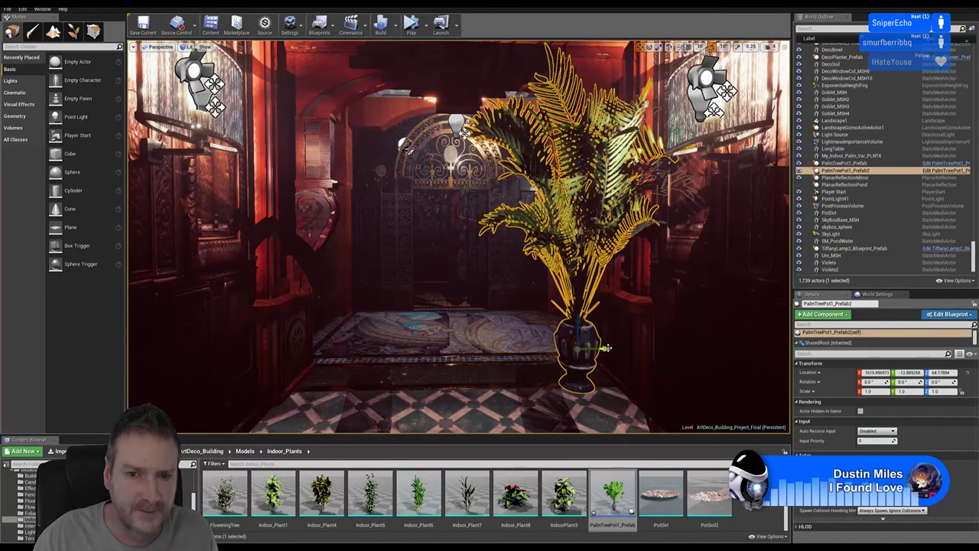
pyautogui.moveTo(605, 349); pyautogui.dragTo(401, 351)
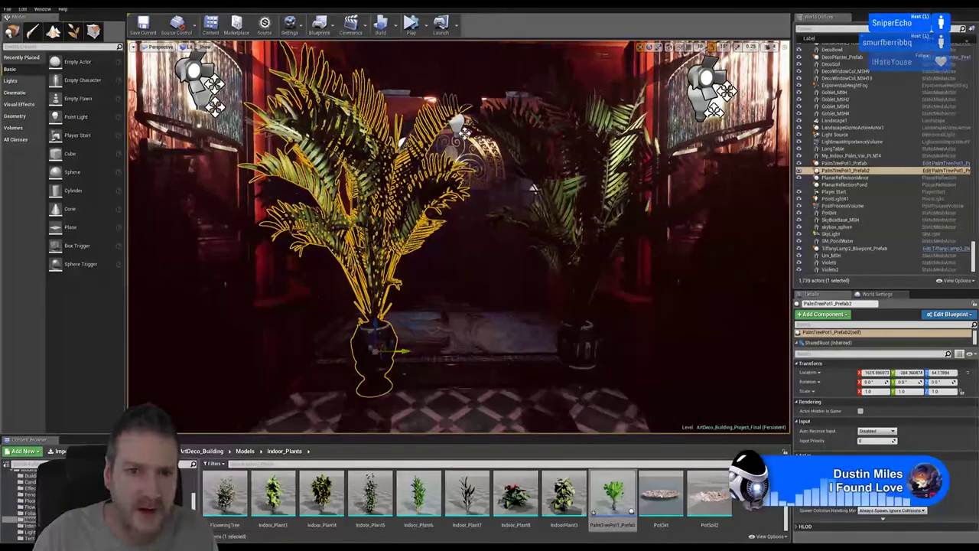
# Rotate the copied palm to about -70° around the vertical axis, slide it close to the opposite hallway wall, and deselect it.
pyautogui.press('e')
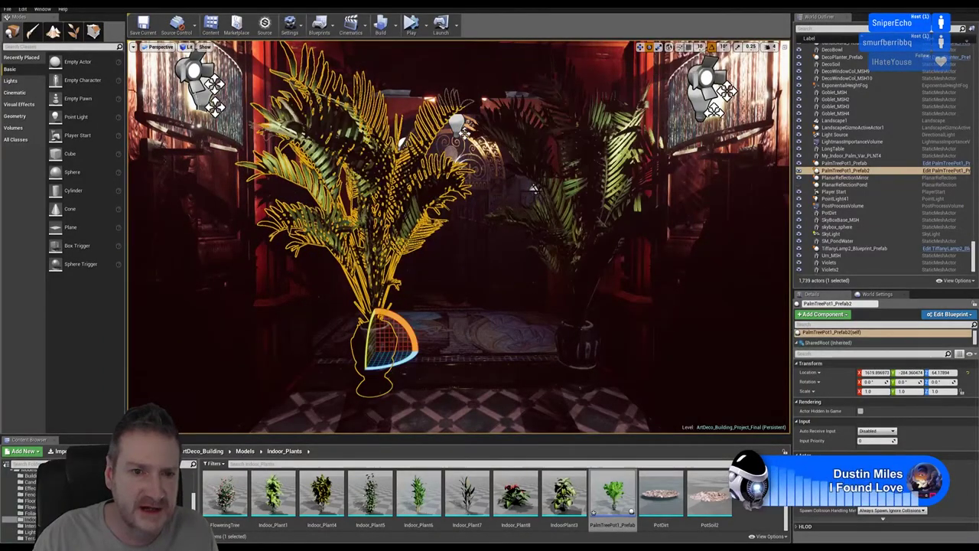
pyautogui.moveTo(394, 368); pyautogui.dragTo(317, 372)
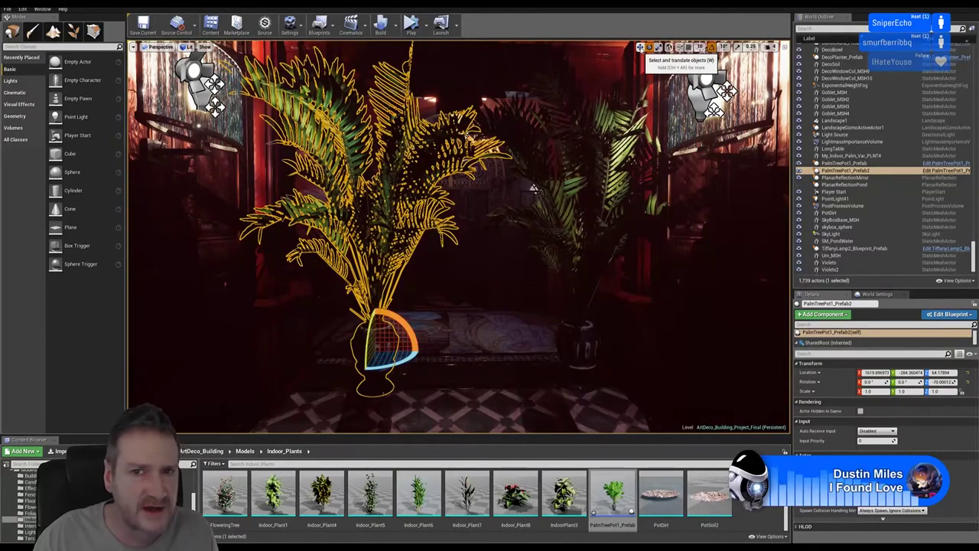
pyautogui.click(641, 47)
pyautogui.moveTo(404, 351); pyautogui.dragTo(342, 352)
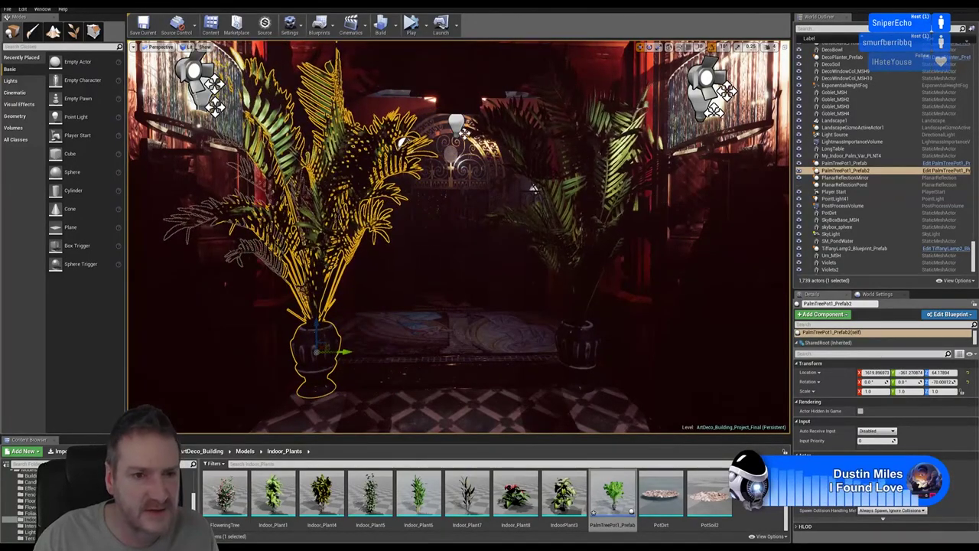
pyautogui.moveTo(339, 353); pyautogui.dragTo(410, 354, button='right')
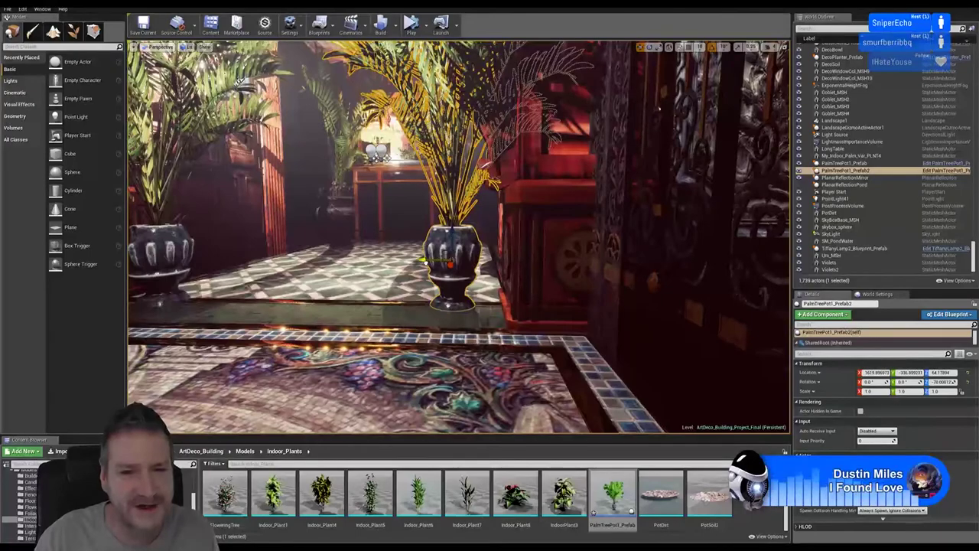
pyautogui.moveTo(410, 354); pyautogui.dragTo(244, 316, button='right')
pyautogui.press('Escape')
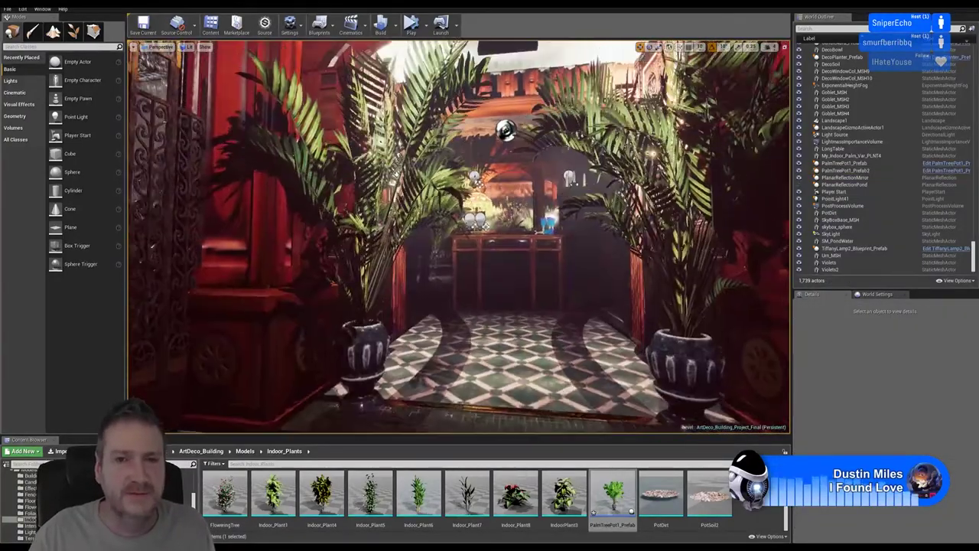
# Review how the pair of potted palms frames the hallway, and examine the surrounding wood panelling and side table.
pyautogui.moveTo(459, 237); pyautogui.dragTo(534, 186, button='right')
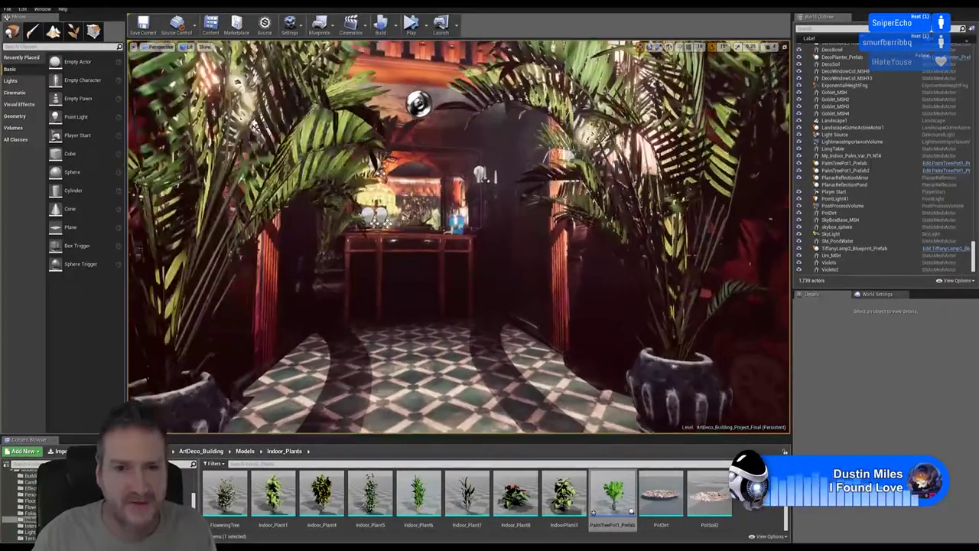
pyautogui.press('w')
pyautogui.moveTo(459, 237); pyautogui.dragTo(406, 241, button='right')
pyautogui.press('s')
pyautogui.press('w')
pyautogui.moveTo(382, 159); pyautogui.dragTo(385, 159)
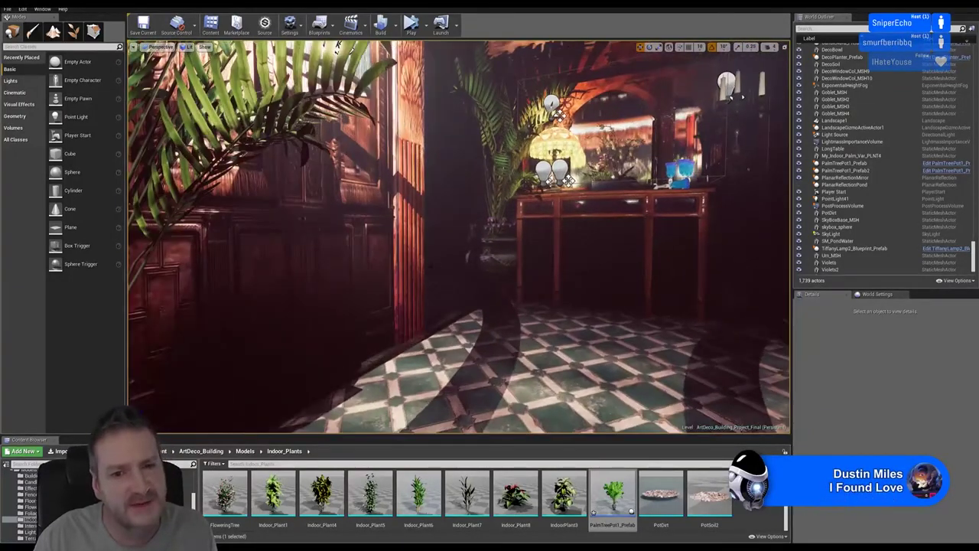
pyautogui.press('s')
pyautogui.moveTo(459, 237); pyautogui.dragTo(489, 198, button='right')
pyautogui.press('w')
pyautogui.press('w')
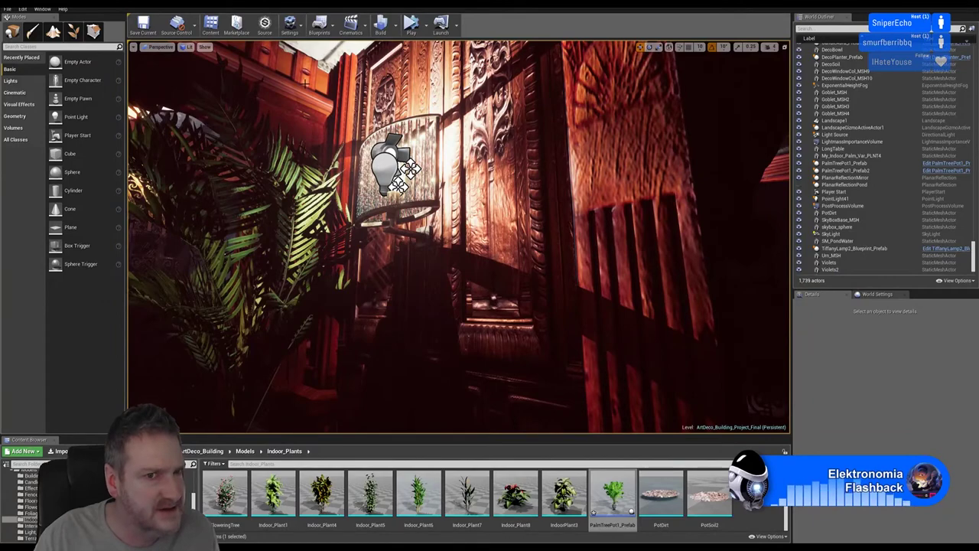
# Select the crystal wall light beside the palm and turn off shadow casting for its static mesh.
pyautogui.moveTo(305, 84); pyautogui.dragTo(277, 91)
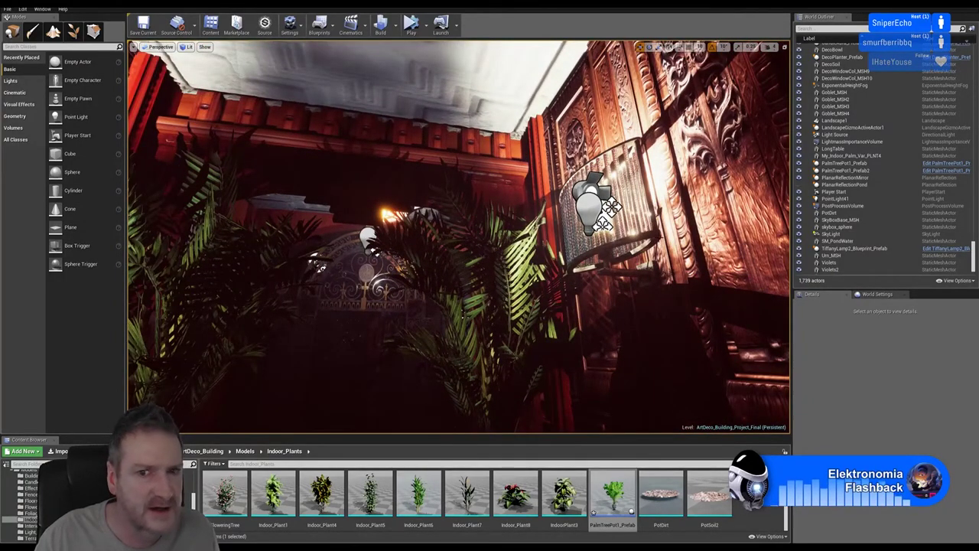
pyautogui.moveTo(462, 315); pyautogui.dragTo(582, 322, button='right')
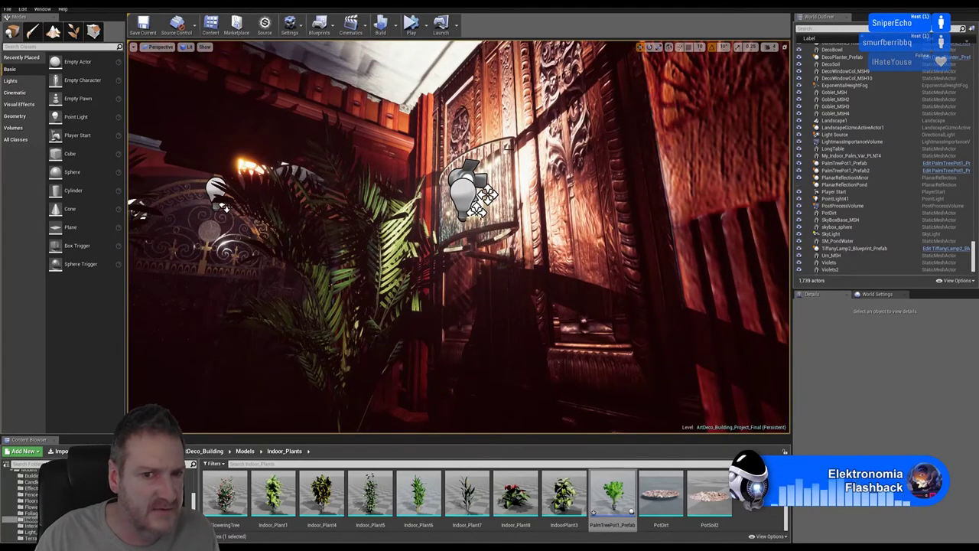
pyautogui.moveTo(459, 237); pyautogui.dragTo(451, 302, button='right')
pyautogui.moveTo(498, 253); pyautogui.dragTo(515, 200, button='right')
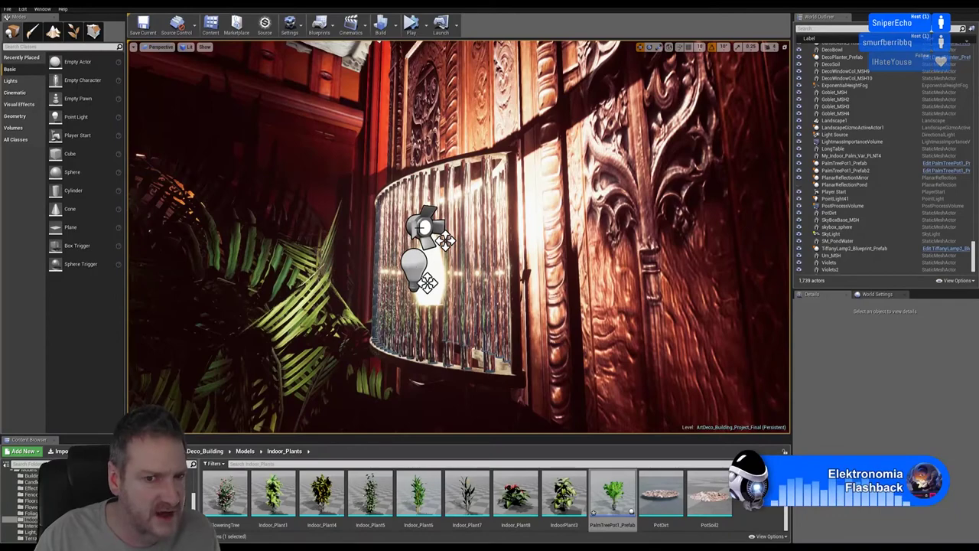
pyautogui.click(429, 253)
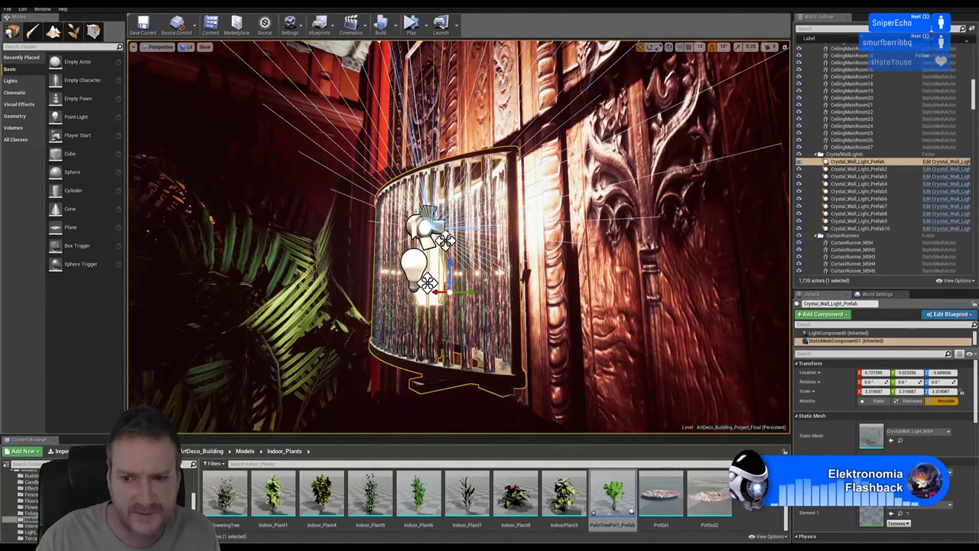
pyautogui.scroll(-5, 845, 409)
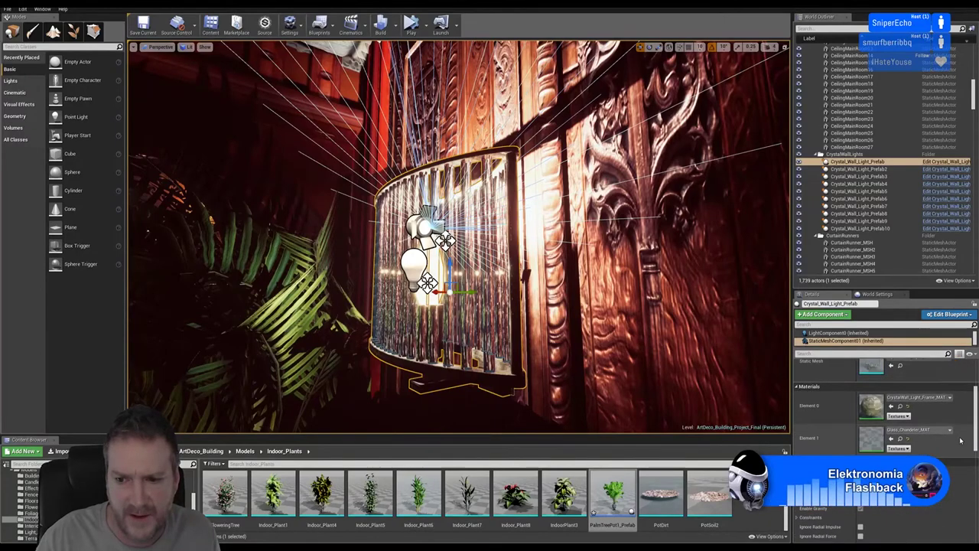
pyautogui.scroll(-6, 961, 441)
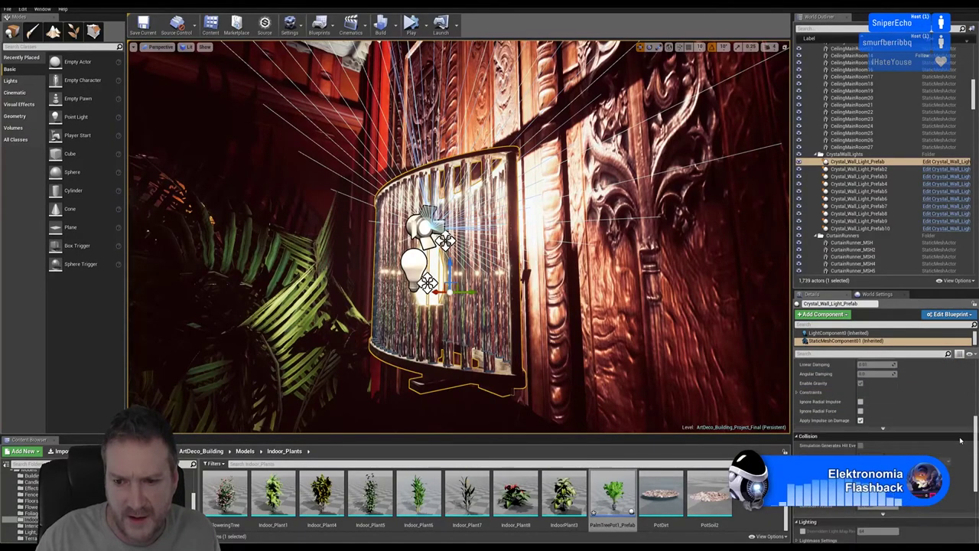
pyautogui.scroll(-1, 958, 445)
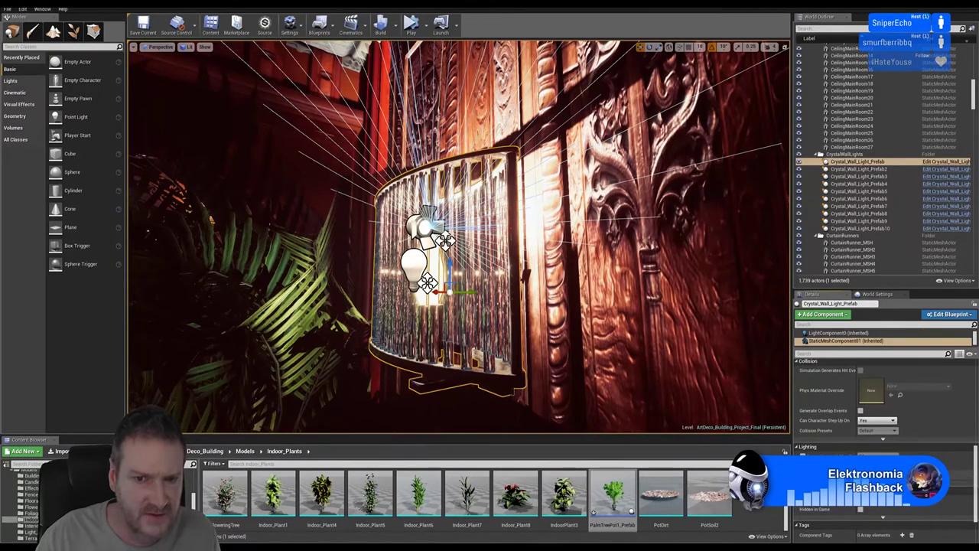
pyautogui.click(861, 465)
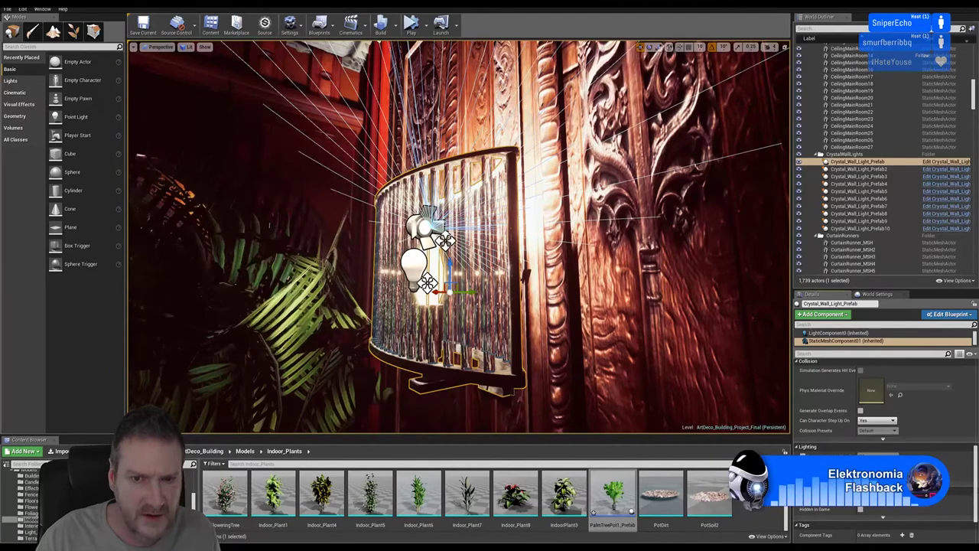
# Turn off shadow casting for the static mesh of Crystal_Wall_Light_Prefab2 on the opposite wood-panelled wall, and deselect the light.
pyautogui.press('Escape')
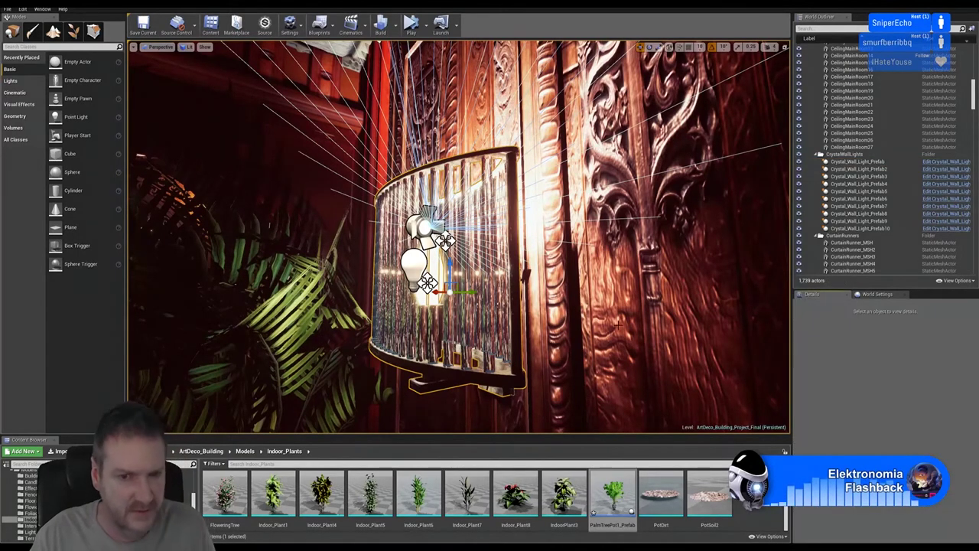
pyautogui.moveTo(618, 325); pyautogui.dragTo(620, 360, button='right')
pyautogui.press('w')
pyautogui.moveTo(536, 318); pyautogui.dragTo(529, 318, button='right')
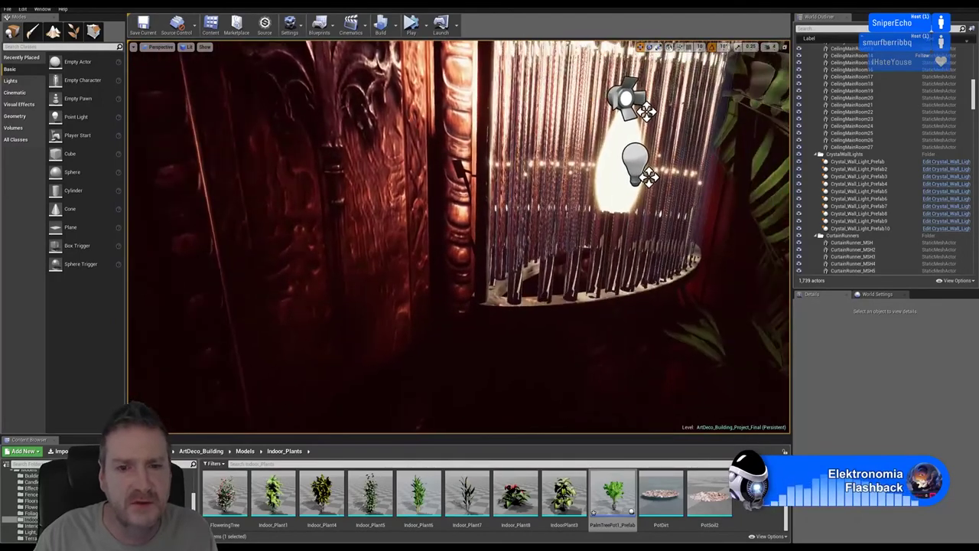
pyautogui.doubleClick(586, 246)
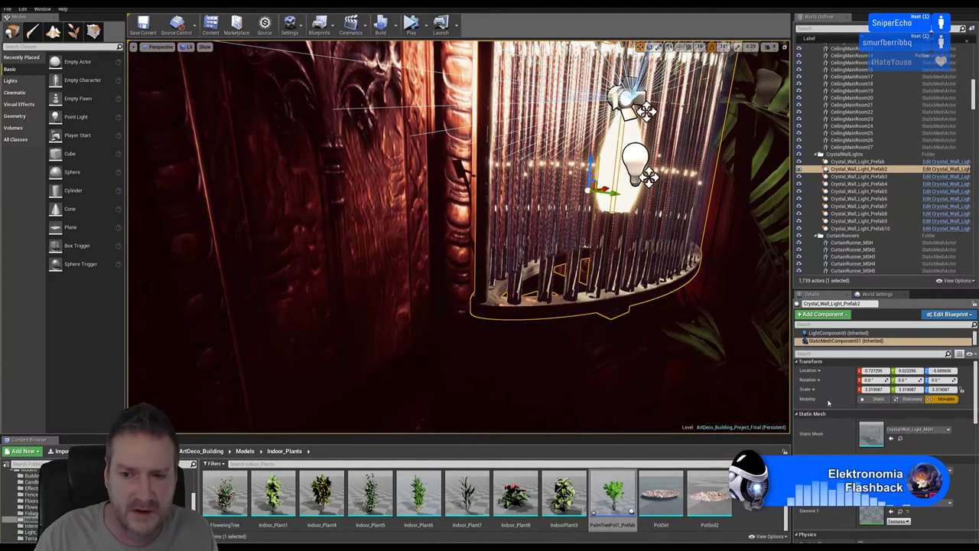
pyautogui.scroll(-3, 828, 404)
pyautogui.scroll(-5, 829, 403)
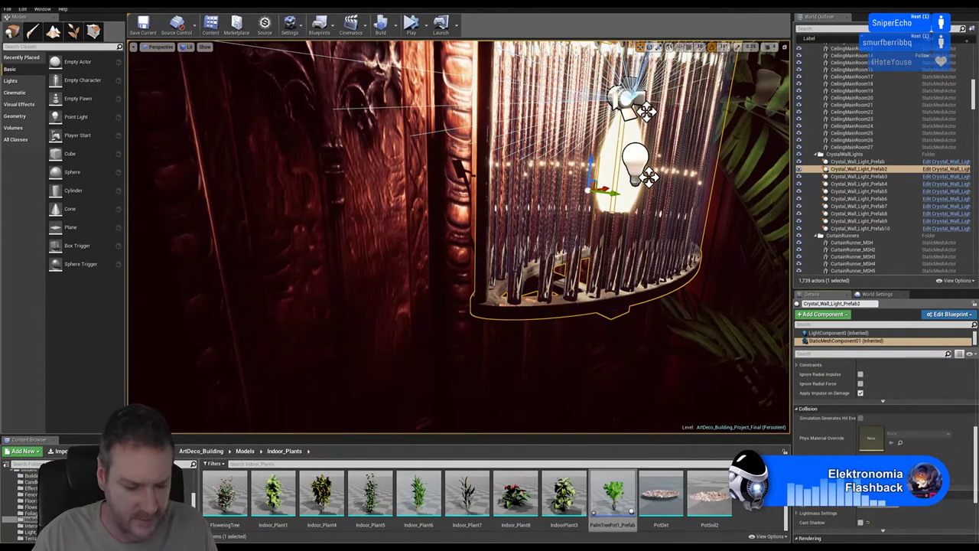
pyautogui.press('Escape')
# Disable shadow casting for the static mesh component of the Crystal_Wall_Light_Prefab7 wall light.
pyautogui.moveTo(459, 237); pyautogui.dragTo(643, 313, button='right')
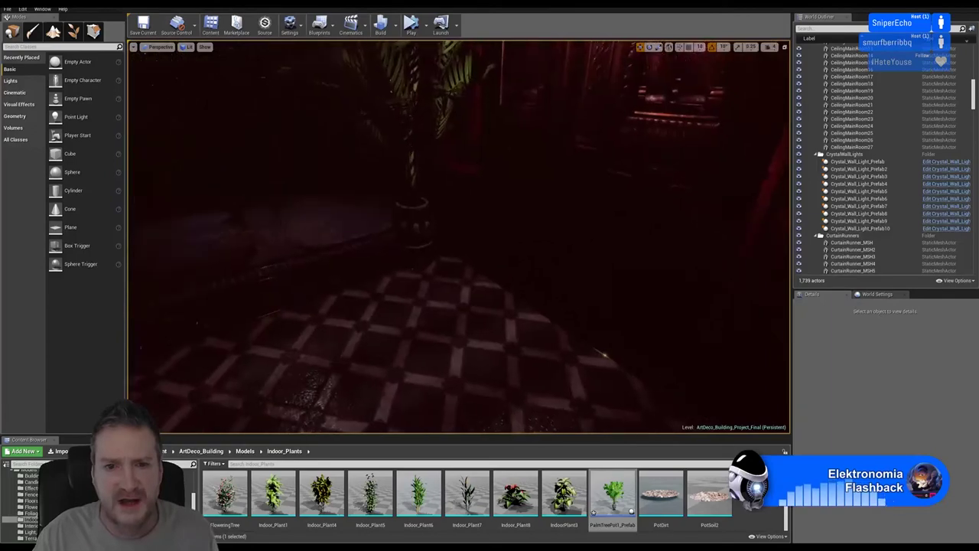
pyautogui.moveTo(398, 202); pyautogui.dragTo(358, 182, button='right')
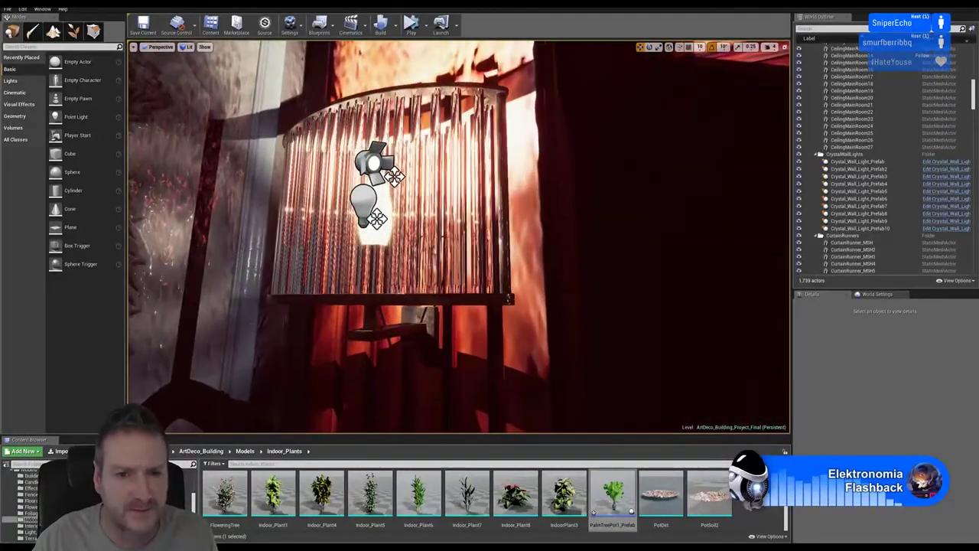
pyautogui.click(442, 233)
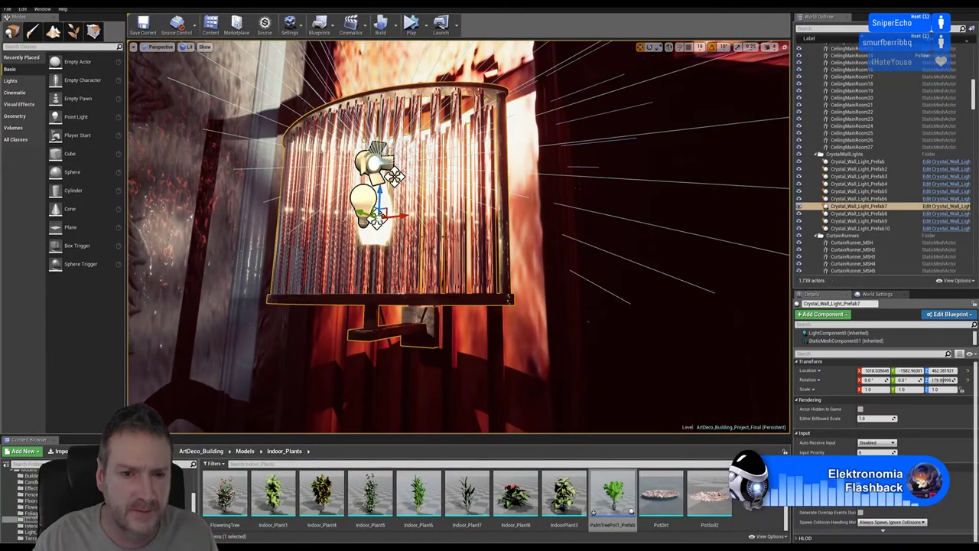
pyautogui.click(846, 340)
pyautogui.scroll(-4, 885, 413)
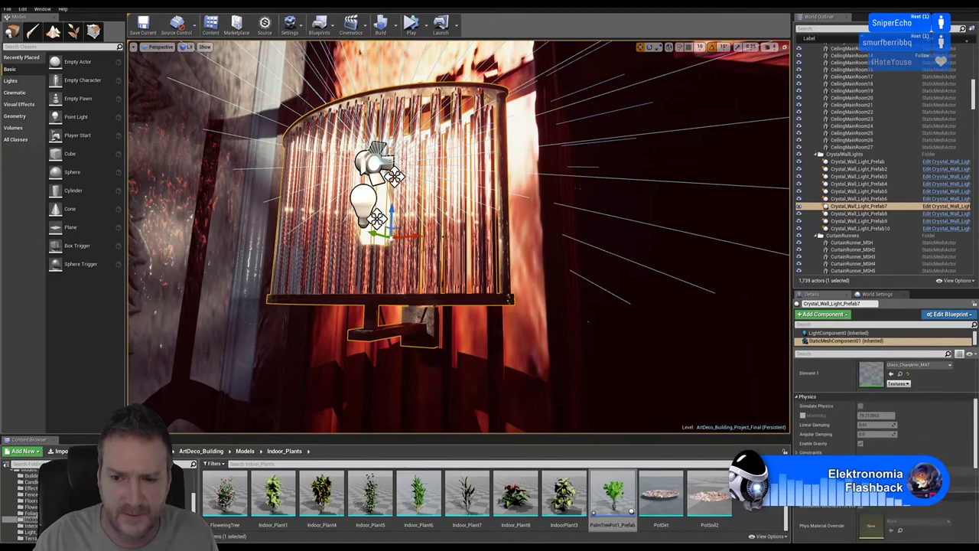
pyautogui.scroll(-5, 883, 406)
pyautogui.click(861, 511)
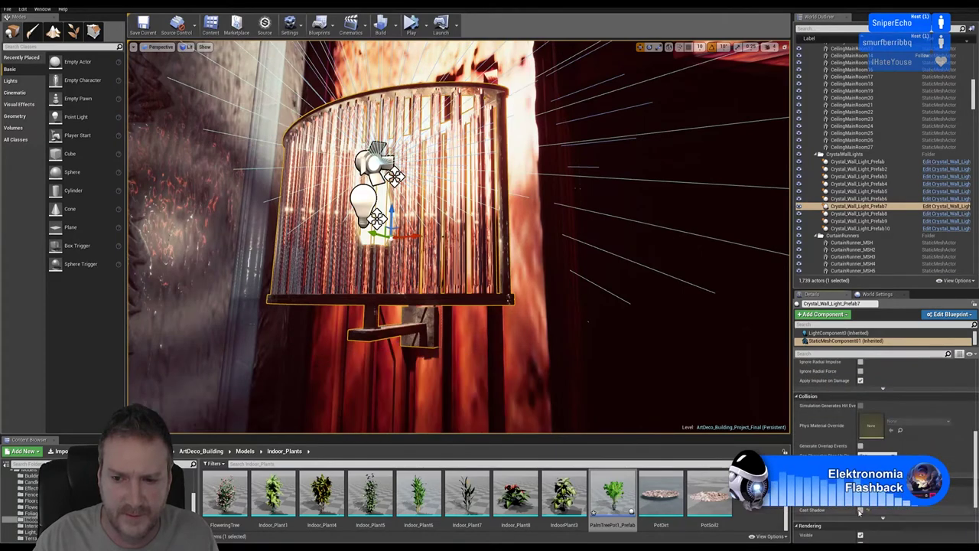
# Disable shadow casting on the static mesh of the Crystal_Wall_Light_Prefab8 wall light, and clear the selection.
pyautogui.moveTo(424, 368); pyautogui.dragTo(505, 360, button='right')
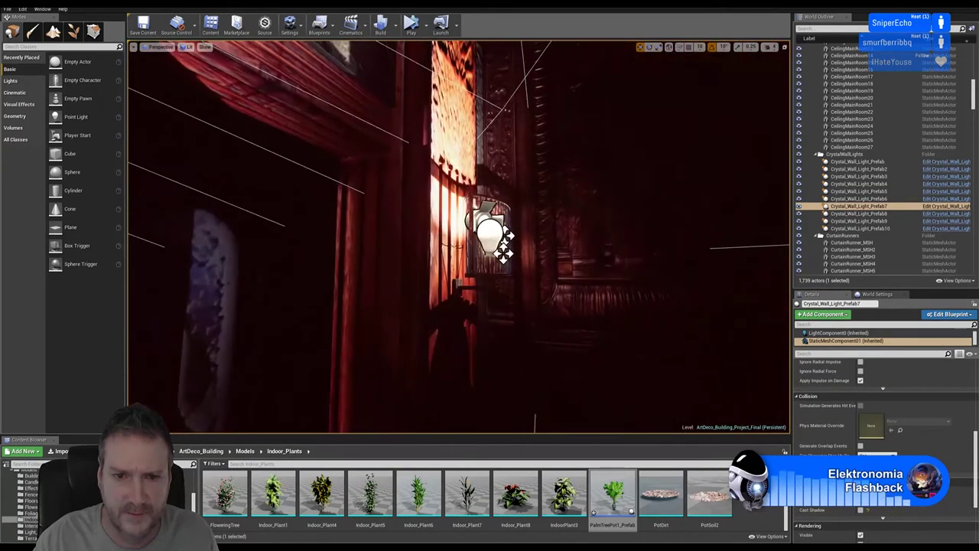
pyautogui.click(504, 253)
pyautogui.doubleClick(503, 253)
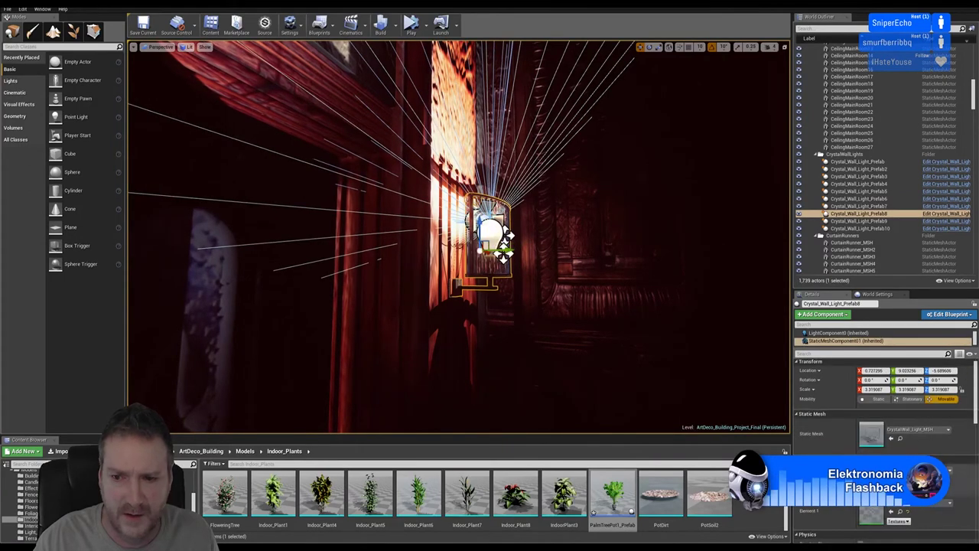
pyautogui.scroll(-10, 886, 414)
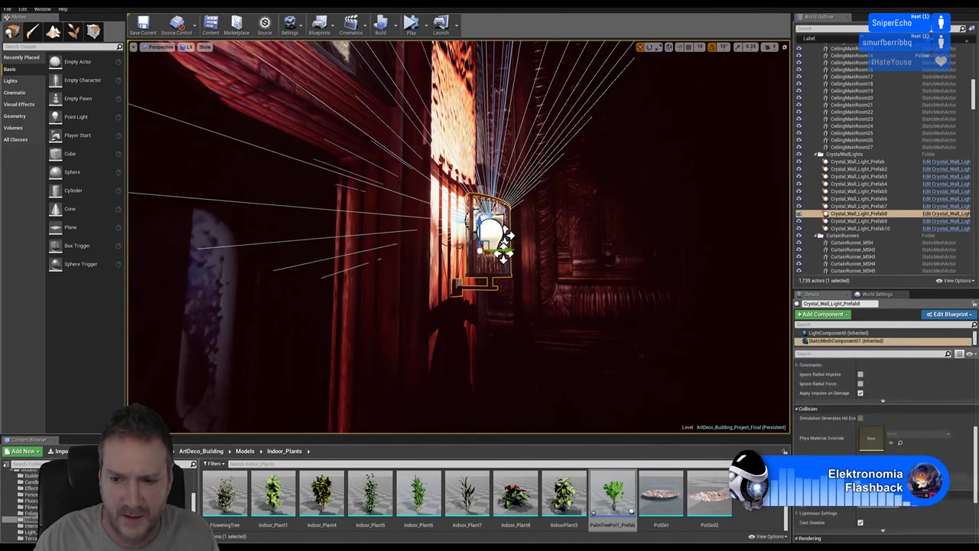
pyautogui.click(861, 523)
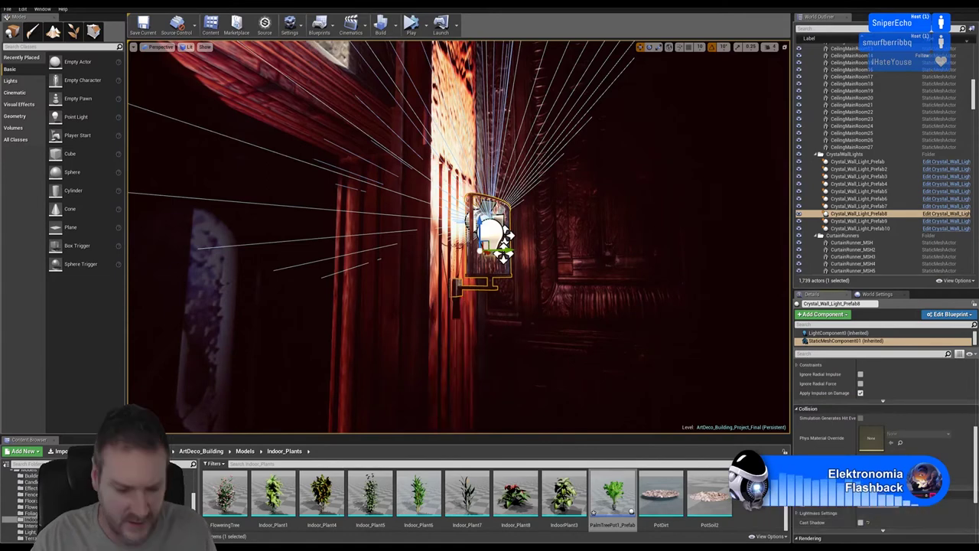
pyautogui.press('Escape')
# Locate the Crystal_Wall_Light_Prefab6 wall light and turn off shadow casting for its static mesh.
pyautogui.moveTo(459, 237); pyautogui.dragTo(774, 314, button='right')
pyautogui.press('w')
pyautogui.press('w')
pyautogui.moveTo(474, 54); pyautogui.dragTo(509, 69, button='right')
pyautogui.moveTo(509, 230); pyautogui.dragTo(545, 226, button='right')
pyautogui.press('w')
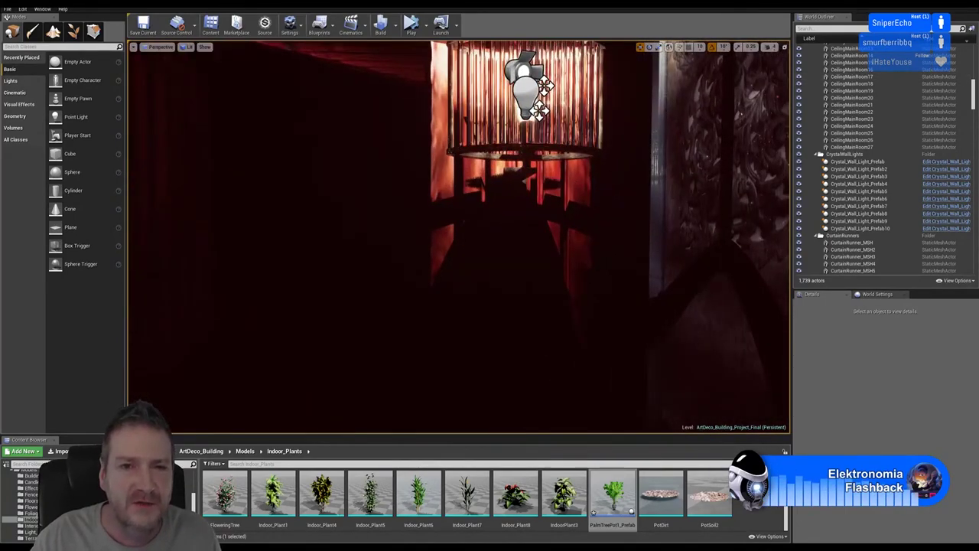
pyautogui.click(494, 122)
pyautogui.scroll(-10, 894, 437)
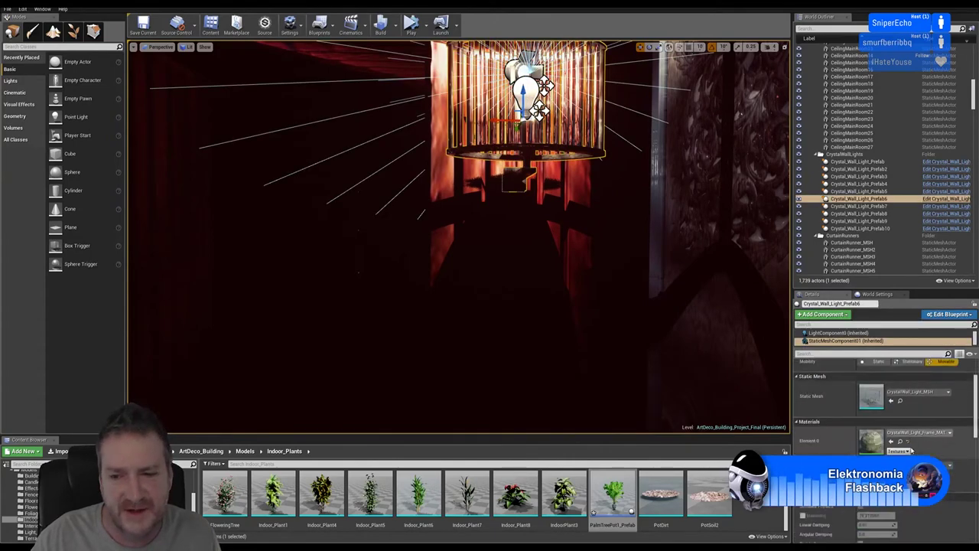
pyautogui.scroll(-1, 894, 436)
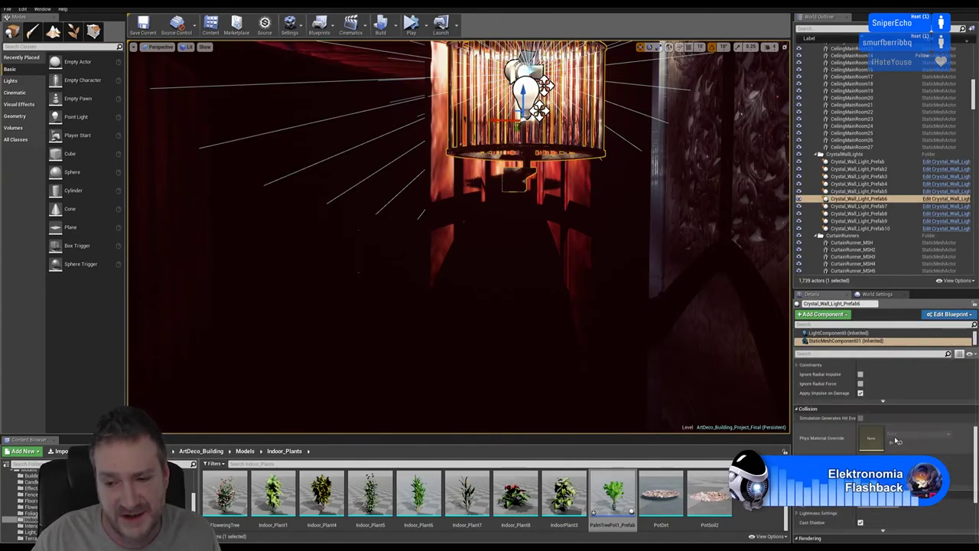
pyautogui.click(861, 522)
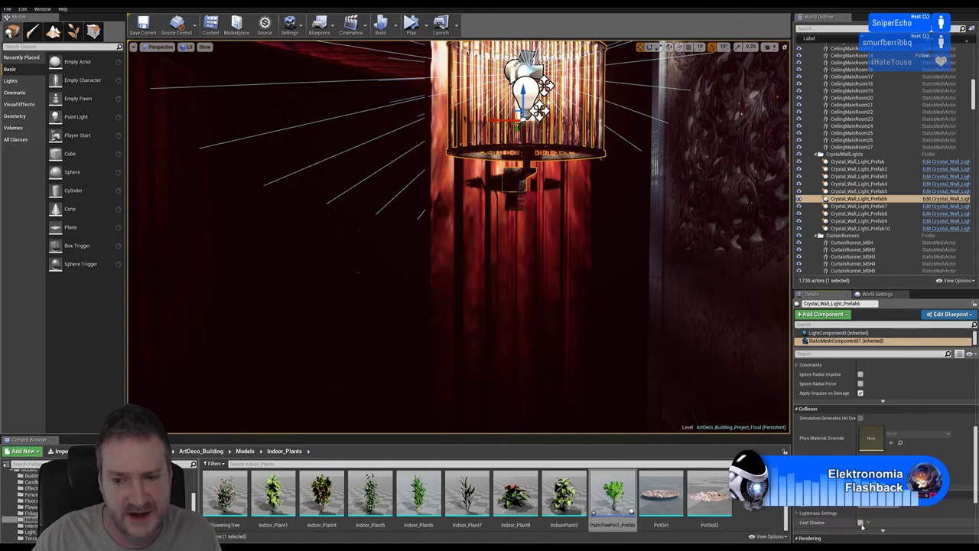
# Turn off shadow casting for the static mesh component of the Crystal_Wall_Light_Prefab5 wall light, and deselect it.
pyautogui.moveTo(535, 267); pyautogui.dragTo(352, 249, button='right')
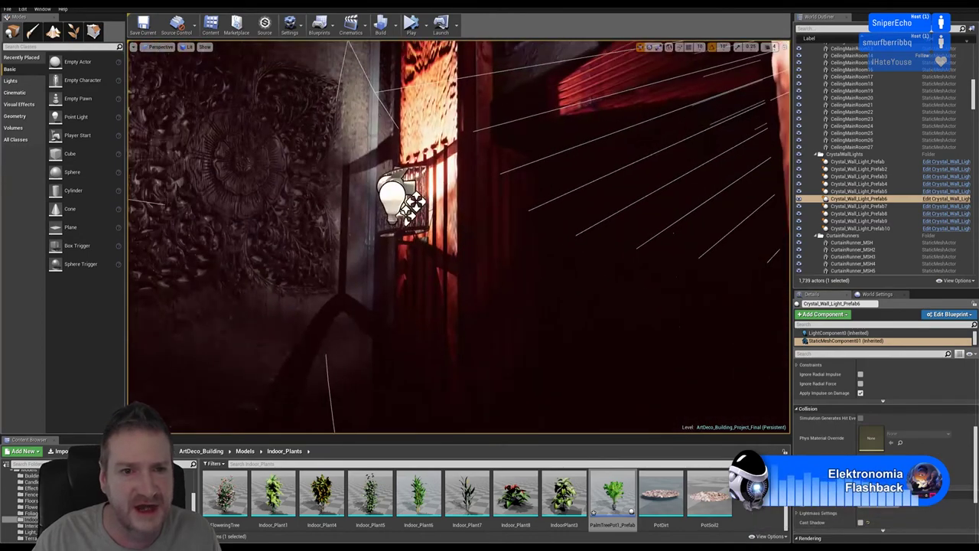
pyautogui.click(393, 198)
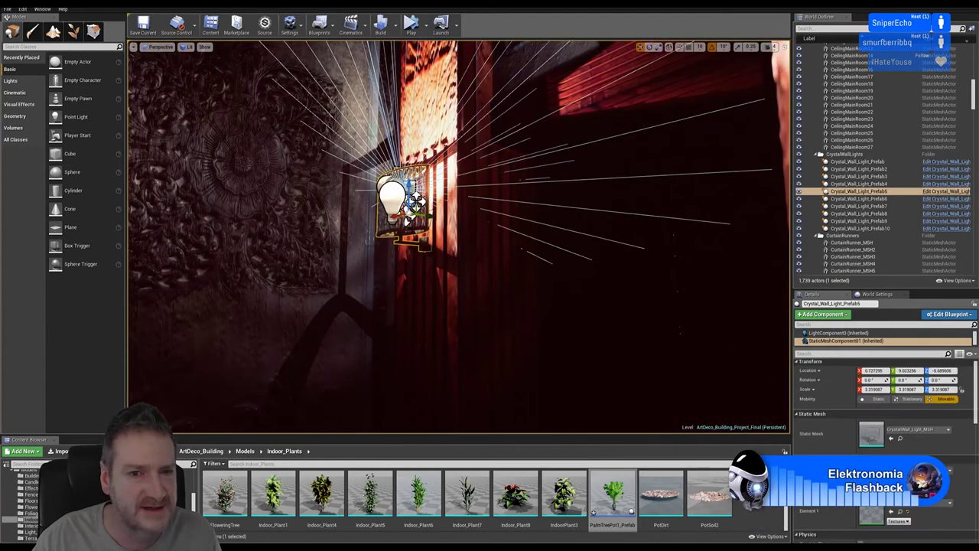
pyautogui.click(414, 205)
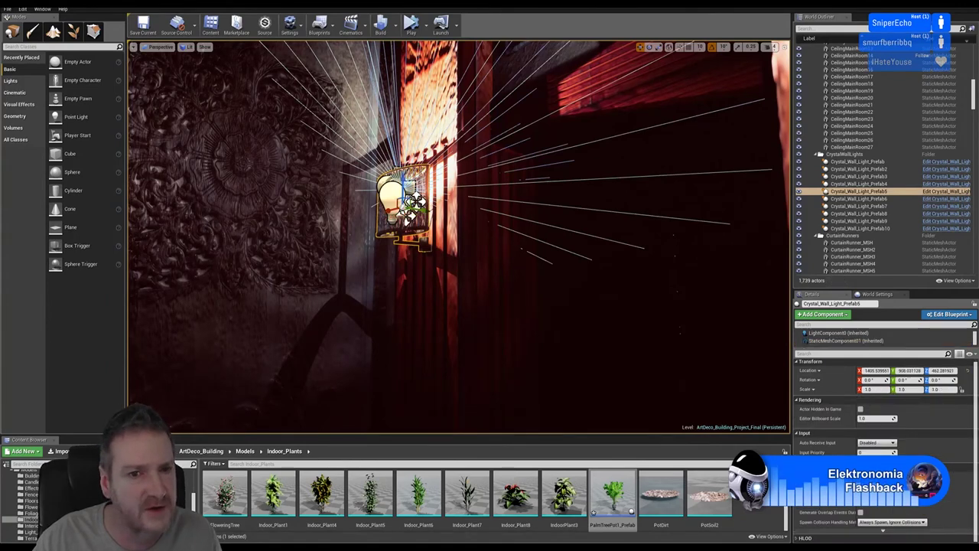
pyautogui.click(845, 340)
pyautogui.scroll(-5, 891, 443)
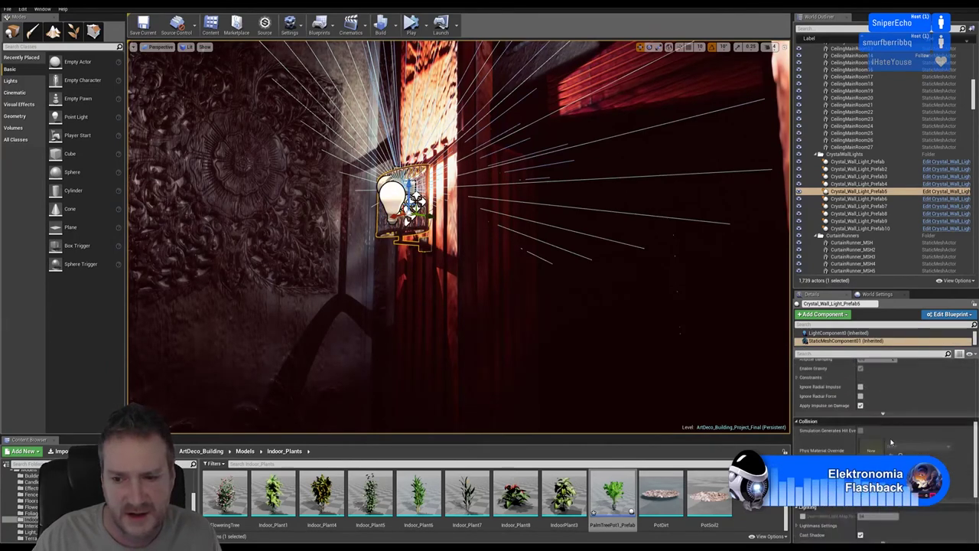
pyautogui.scroll(-3, 891, 442)
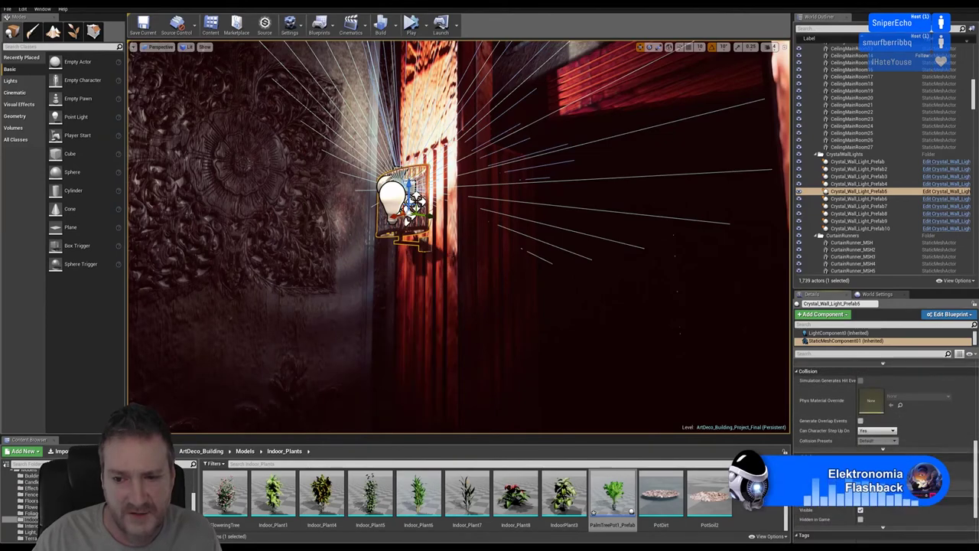
pyautogui.press('Escape')
# Examine the building's interior and the palm-framed hallway from the mosaic floor, including a brief play-mode preview.
pyautogui.moveTo(459, 237); pyautogui.dragTo(184, 295, button='right')
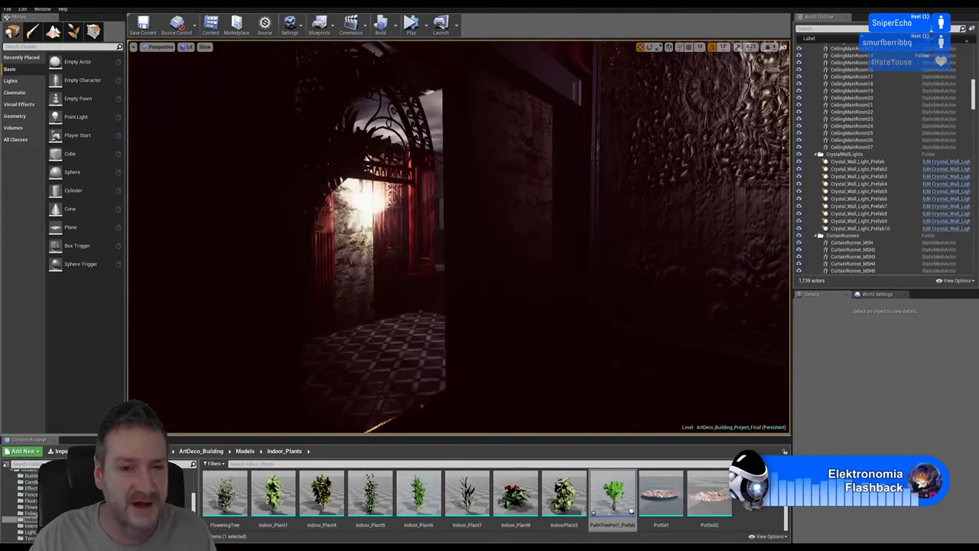
pyautogui.moveTo(459, 238); pyautogui.dragTo(489, 275, button='right')
pyautogui.moveTo(364, 272); pyautogui.dragTo(378, 257)
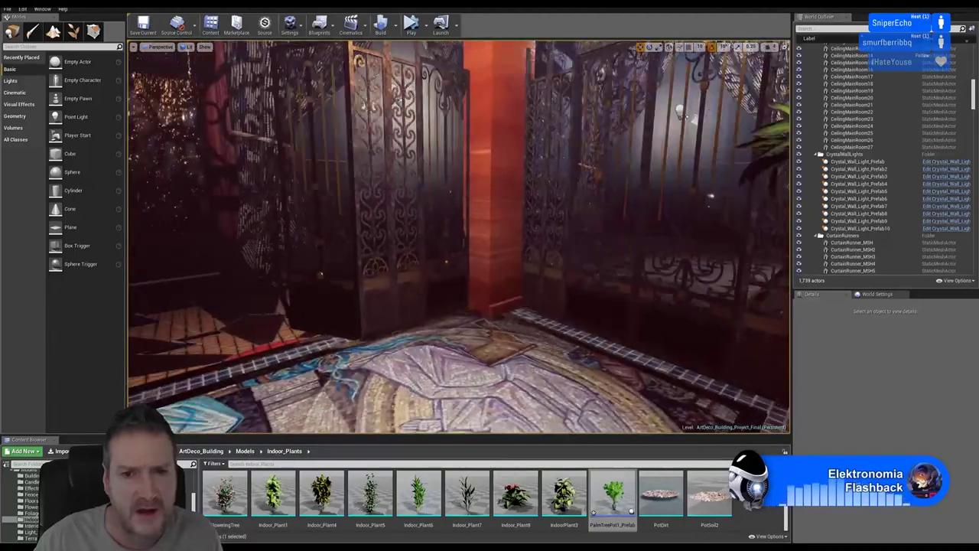
pyautogui.moveTo(459, 237); pyautogui.dragTo(536, 237, button='right')
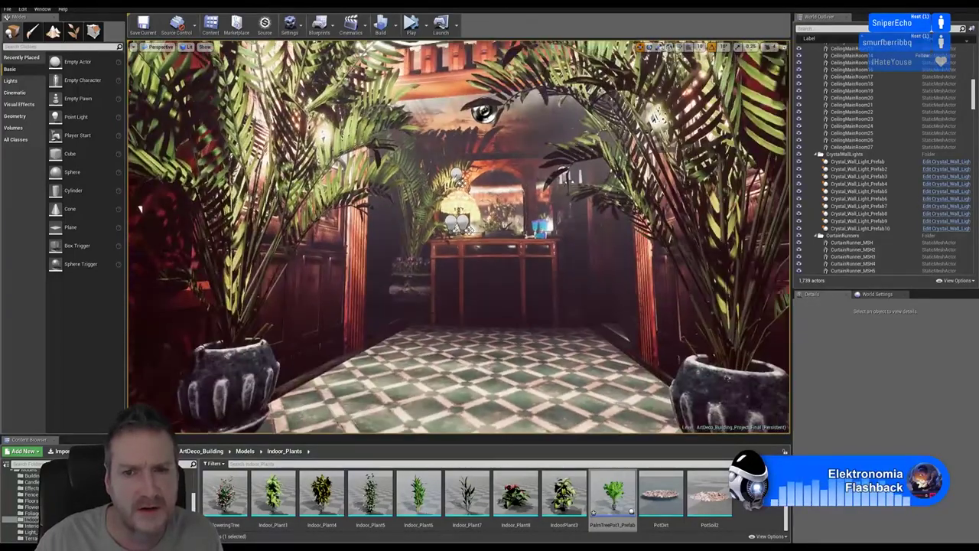
pyautogui.moveTo(459, 237); pyautogui.dragTo(486, 237, button='right')
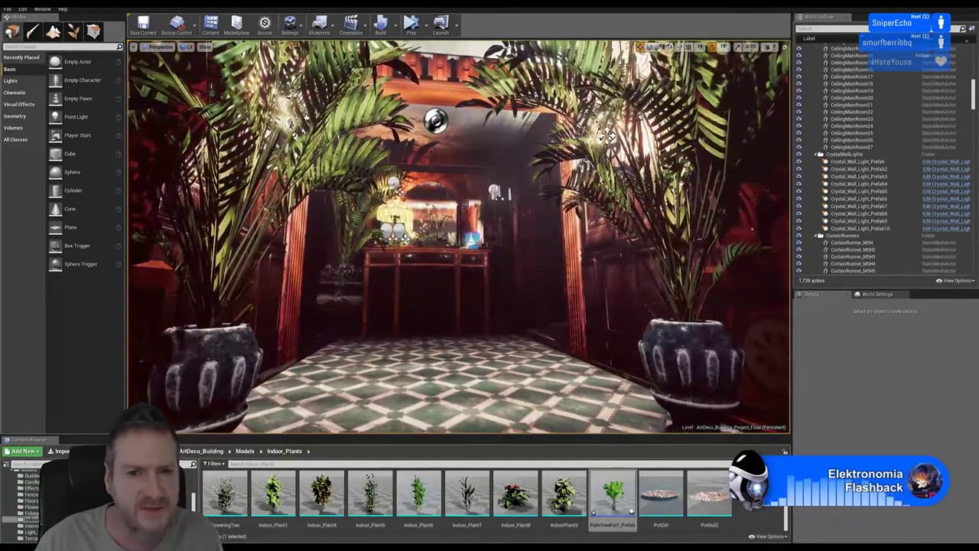
pyautogui.press('s')
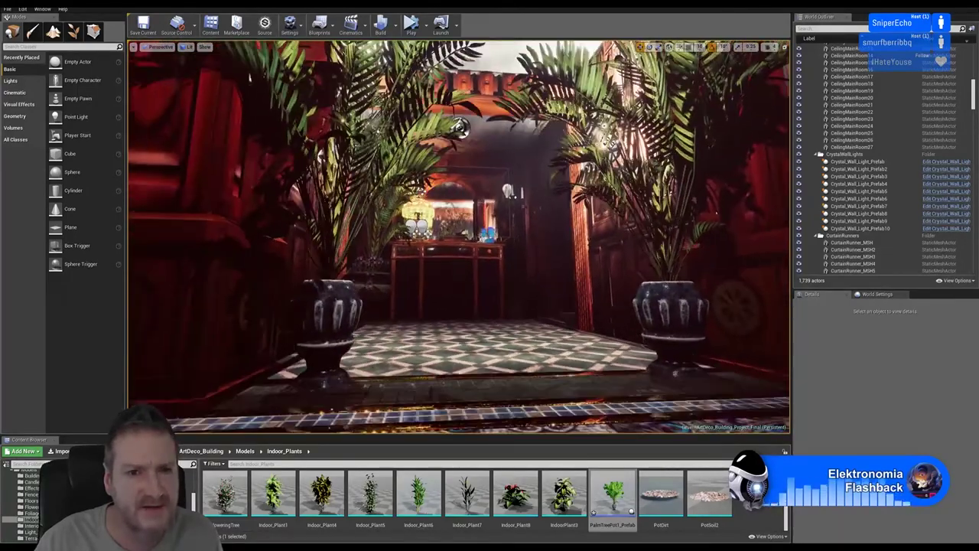
pyautogui.moveTo(459, 237)
pyautogui.mouseDown(button='right')
pyautogui.moveTo(497, 225)
pyautogui.moveTo(463, 251)
pyautogui.mouseUp(button='right')
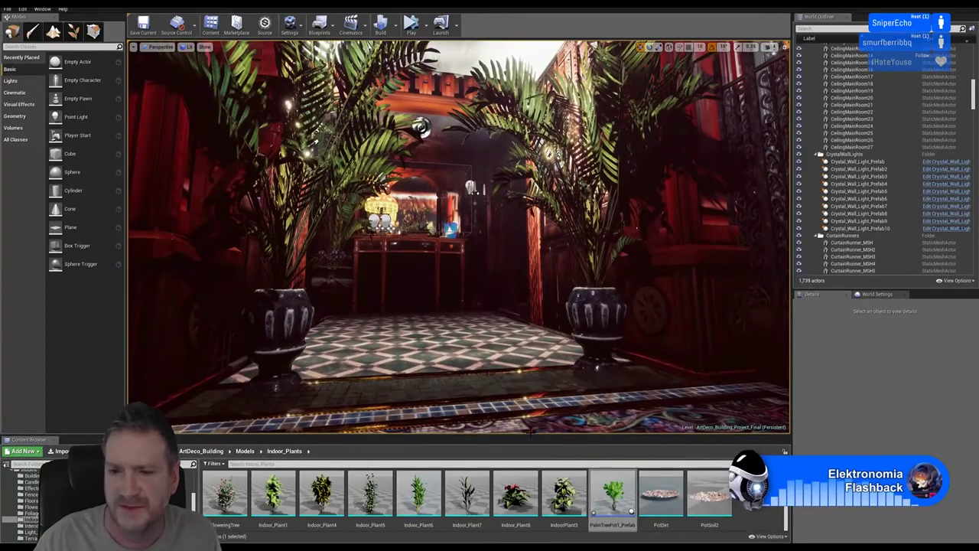
pyautogui.click(411, 23)
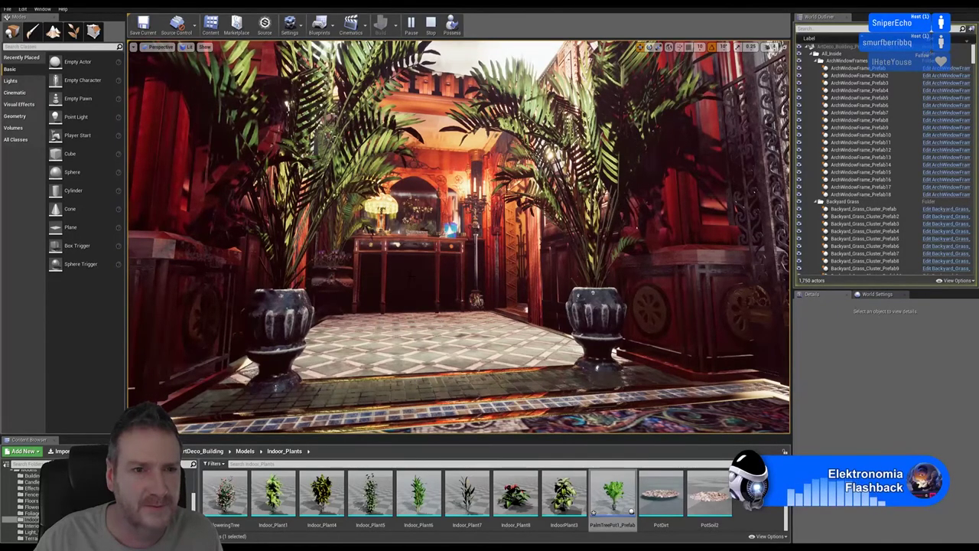
pyautogui.click(430, 25)
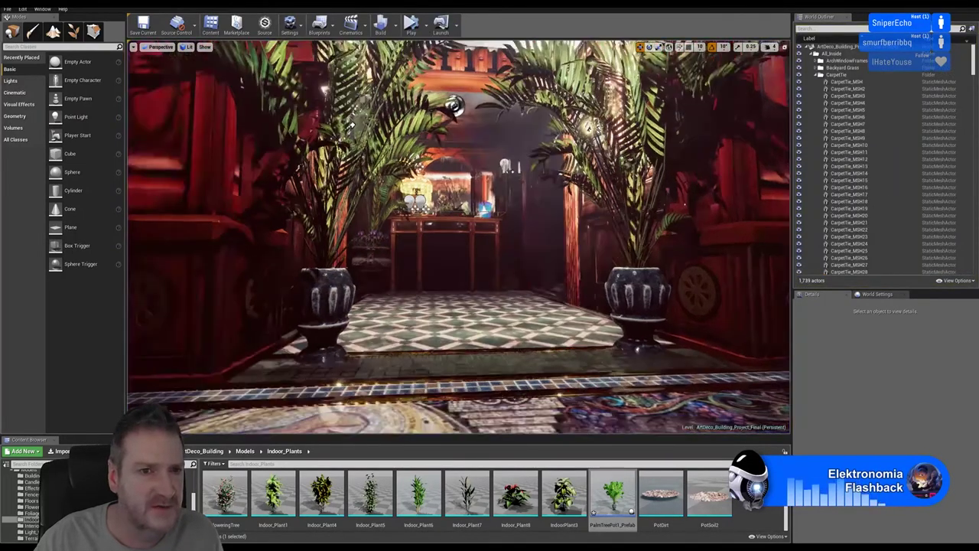
# Slide the PalmTreePot1_Prefab potted palm out of the hallway toward the mosaic floor.
pyautogui.moveTo(459, 230); pyautogui.dragTo(436, 225, button='right')
pyautogui.click(344, 310)
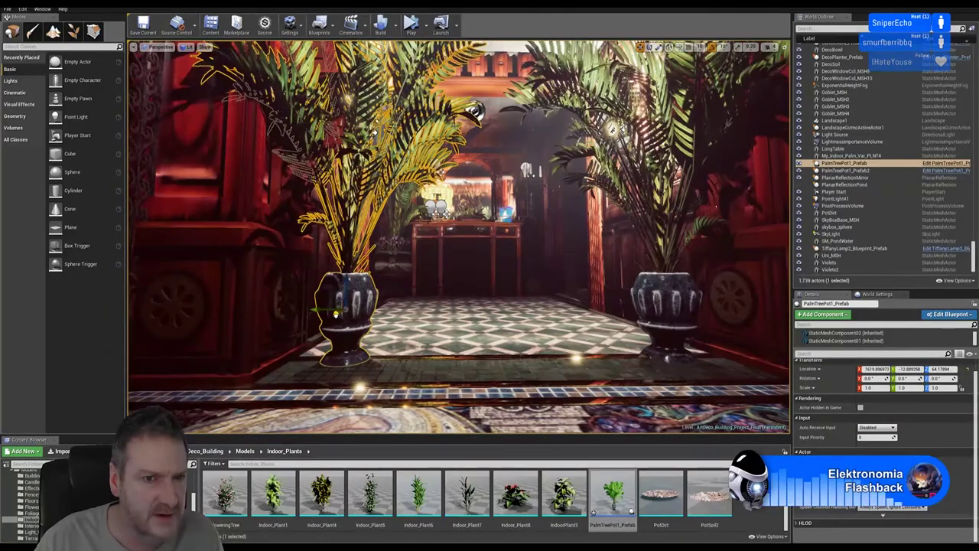
pyautogui.moveTo(335, 313); pyautogui.dragTo(342, 319)
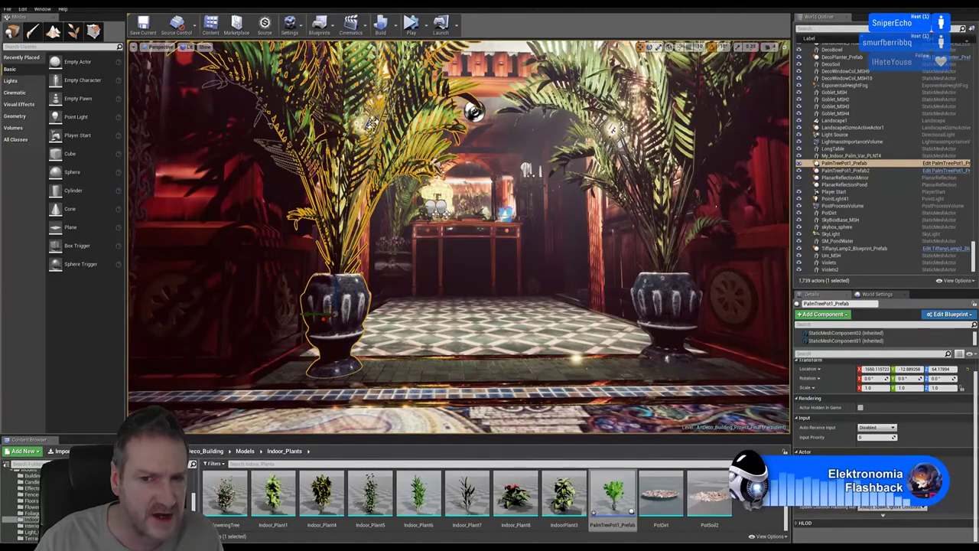
# Try sliding the PalmTreePot1_Prefab2 potted palm toward the mosaic floor, and undo the move.
pyautogui.click(667, 309)
pyautogui.moveTo(681, 313); pyautogui.dragTo(699, 314)
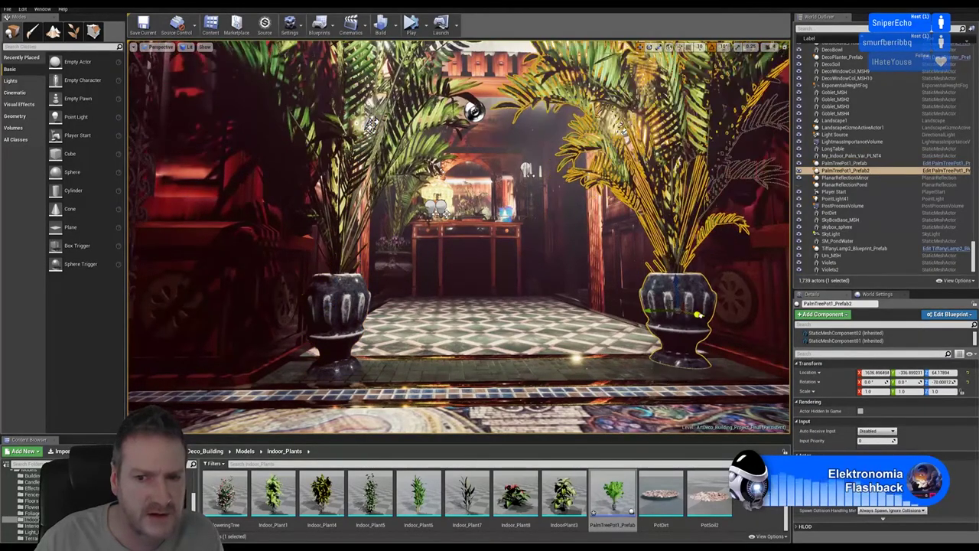
pyautogui.hotkey('ctrl', 'z')
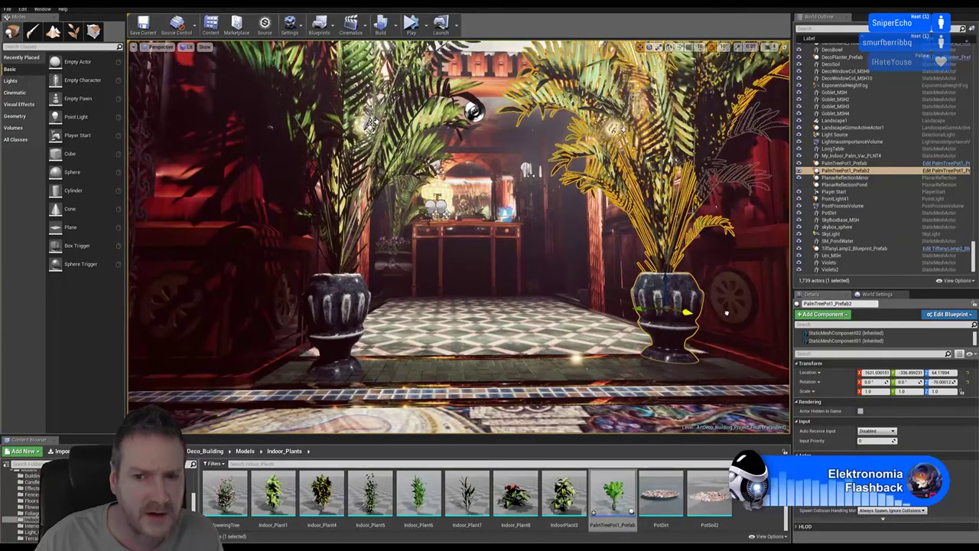
pyautogui.hotkey('ctrl', 'z')
pyautogui.moveTo(531, 307); pyautogui.dragTo(619, 322, button='right')
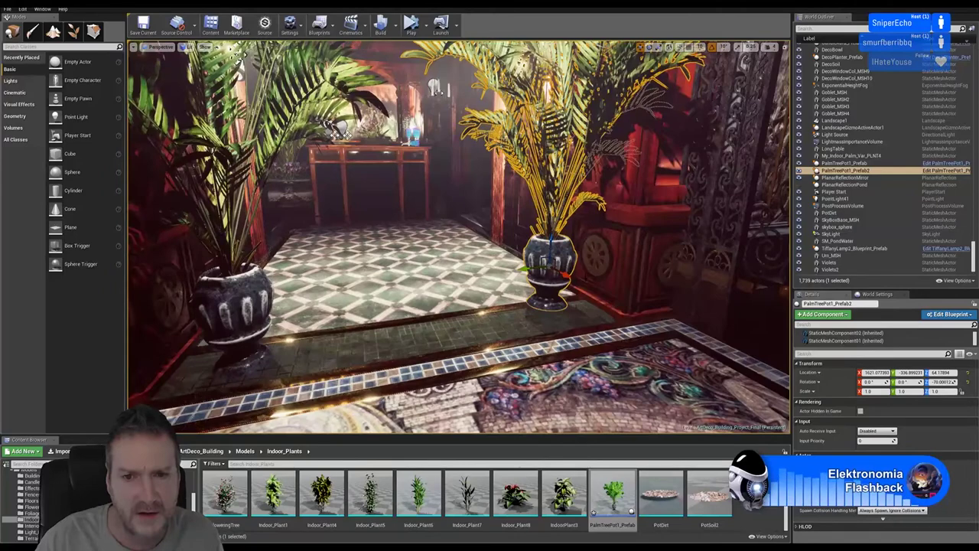
# Slide the PalmTreePot1_Prefab2 potted palm slightly out of the hallway toward the mosaic floor, and deselect it.
pyautogui.moveTo(563, 277); pyautogui.dragTo(579, 282)
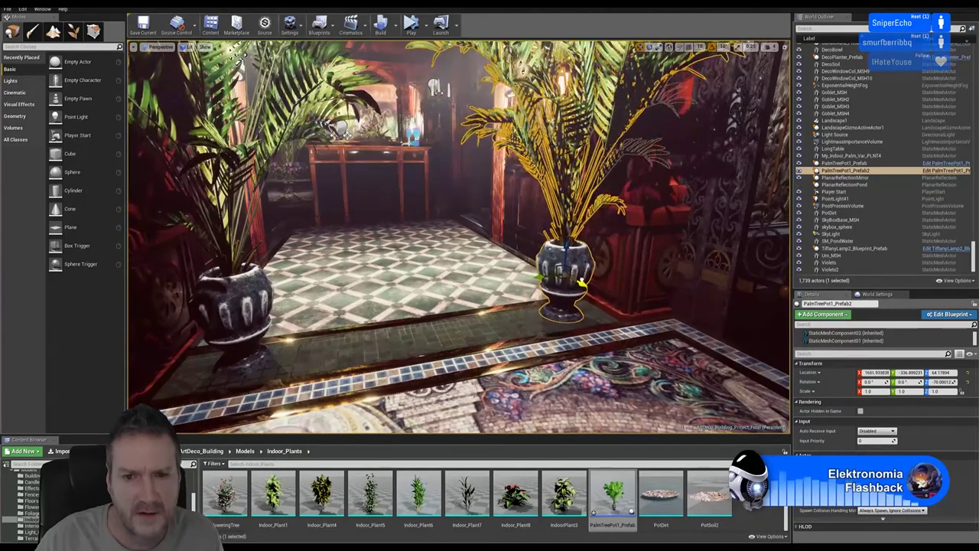
pyautogui.press('Escape')
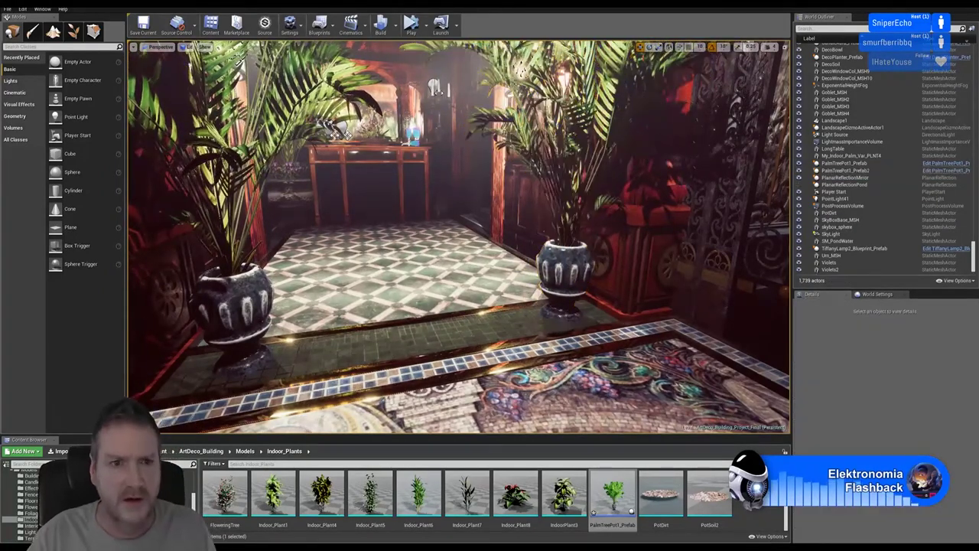
# Examine the palm-framed hallway from both ends and through the iron gates, including a simulation of the scene.
pyautogui.moveTo(581, 282); pyautogui.dragTo(233, 158, button='right')
pyautogui.press('w')
pyautogui.press('s')
pyautogui.press('s')
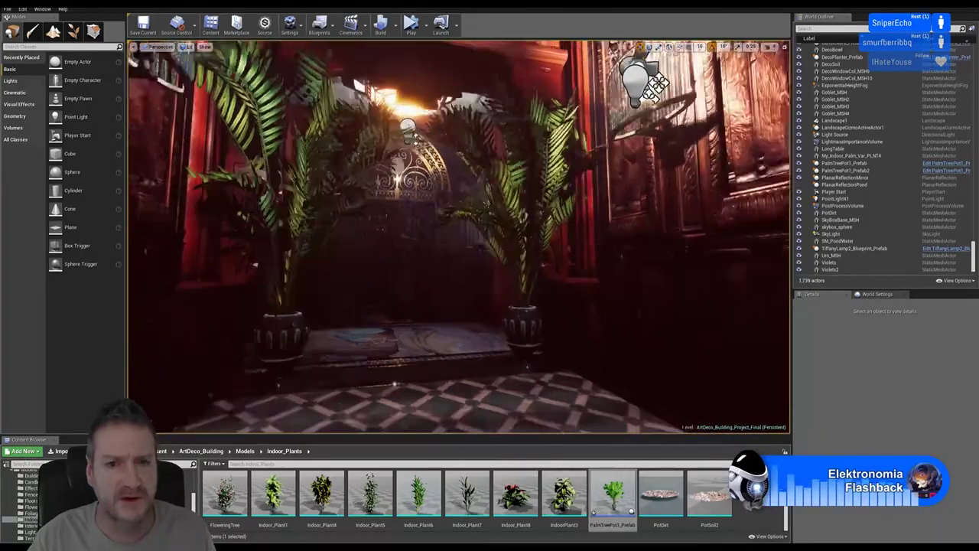
pyautogui.moveTo(459, 237); pyautogui.dragTo(383, 233, button='right')
pyautogui.moveTo(420, 116); pyautogui.dragTo(450, 120, button='right')
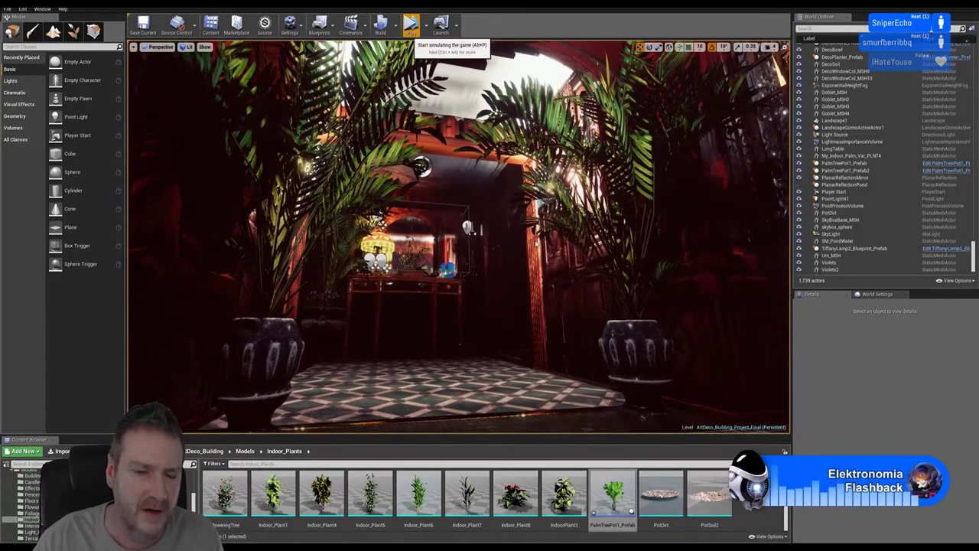
pyautogui.click(411, 25)
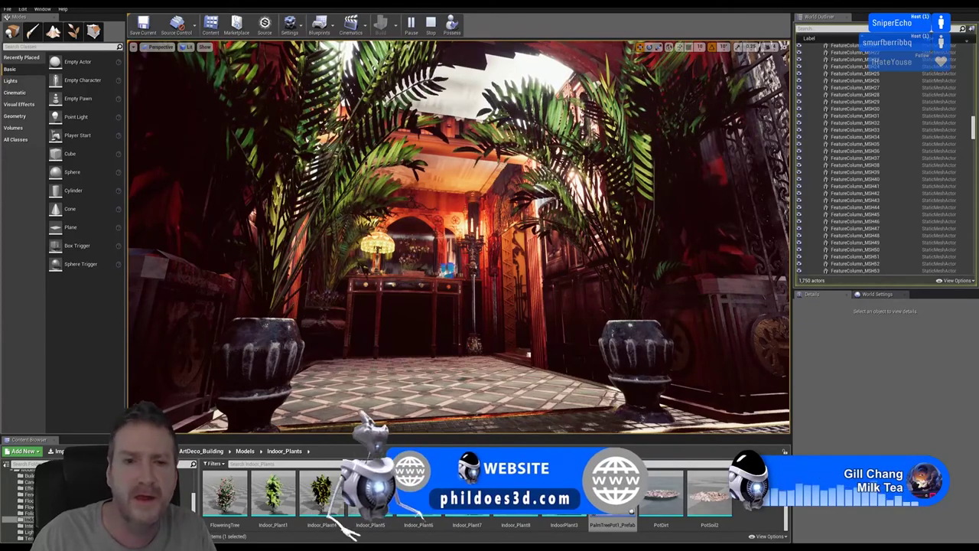
pyautogui.click(432, 28)
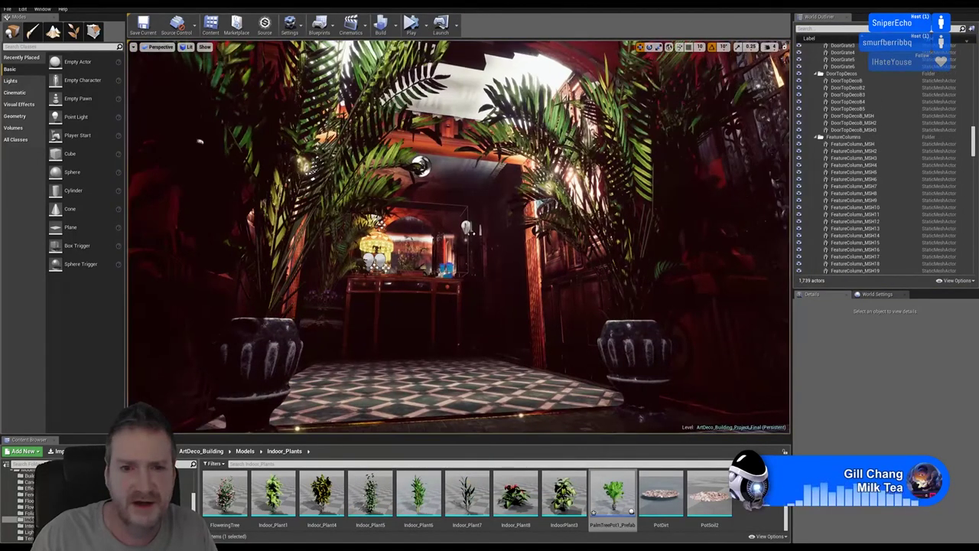
pyautogui.moveTo(458, 237); pyautogui.dragTo(474, 226, button='right')
pyautogui.press('Up')
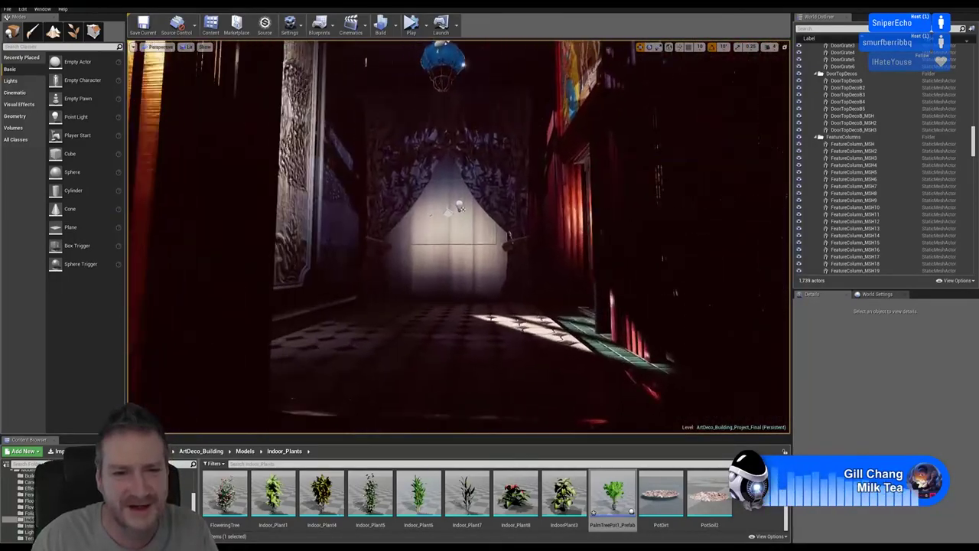
pyautogui.press('Left')
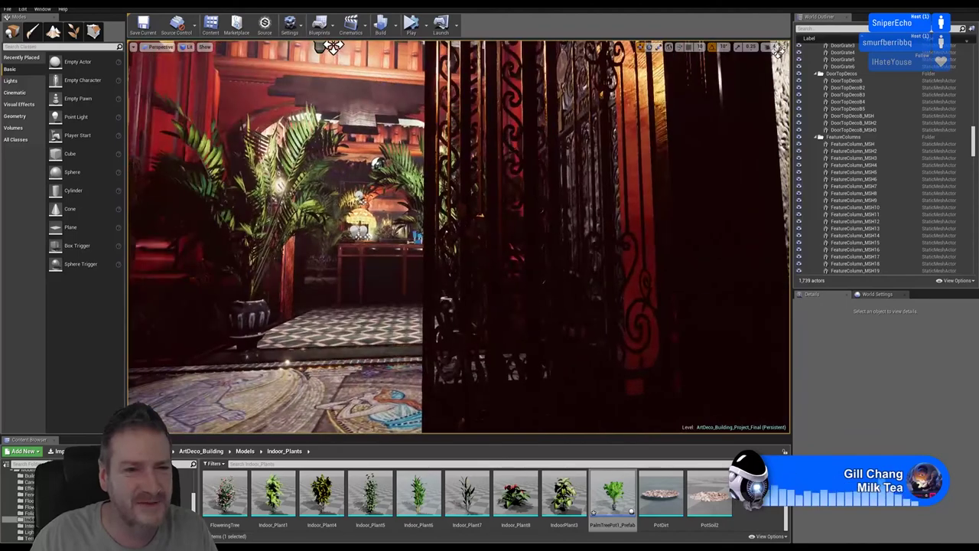
pyautogui.moveTo(465, 265)
pyautogui.mouseDown(button='right')
pyautogui.moveTo(420, 265)
pyautogui.moveTo(464, 265)
pyautogui.mouseUp(button='right')
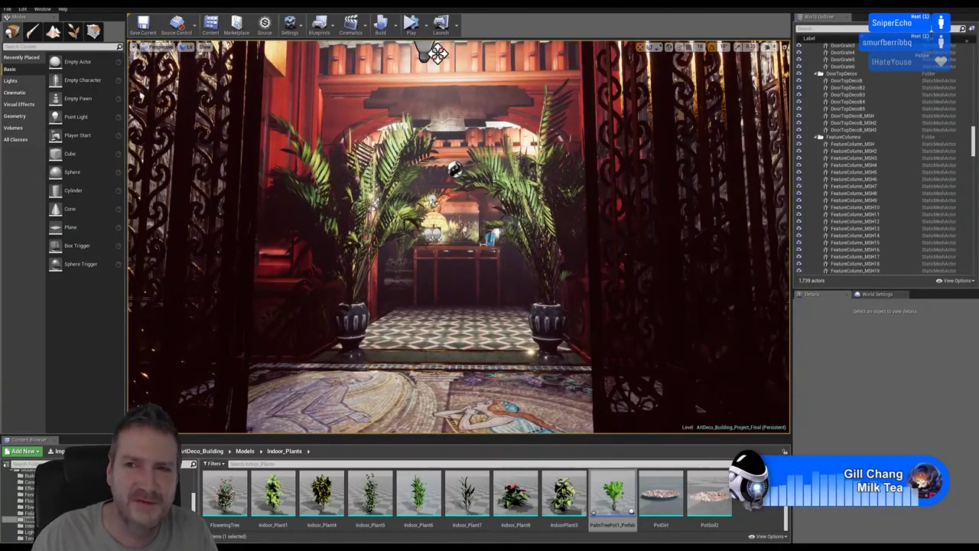
# Save all modified levels and assets of the Art Deco project.
pyautogui.click(8, 9)
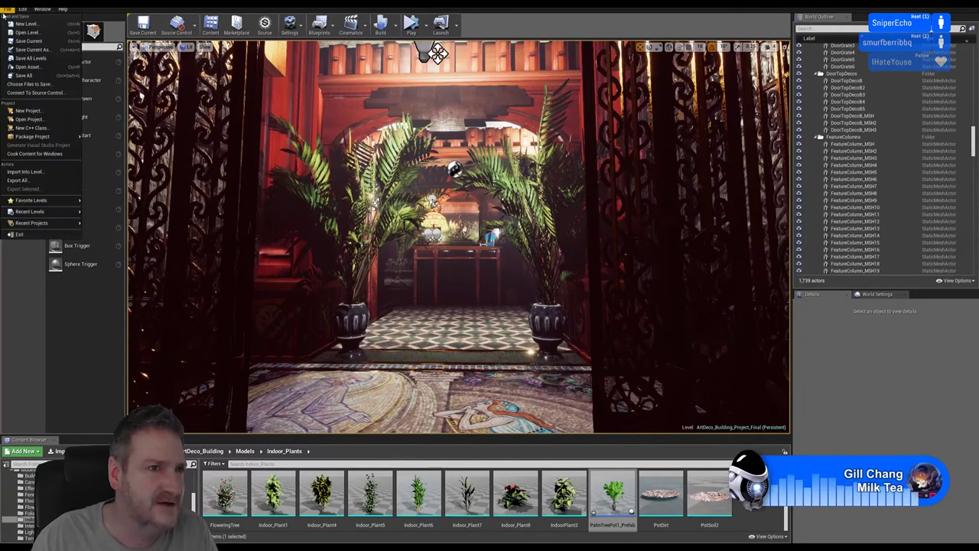
pyautogui.click(23, 76)
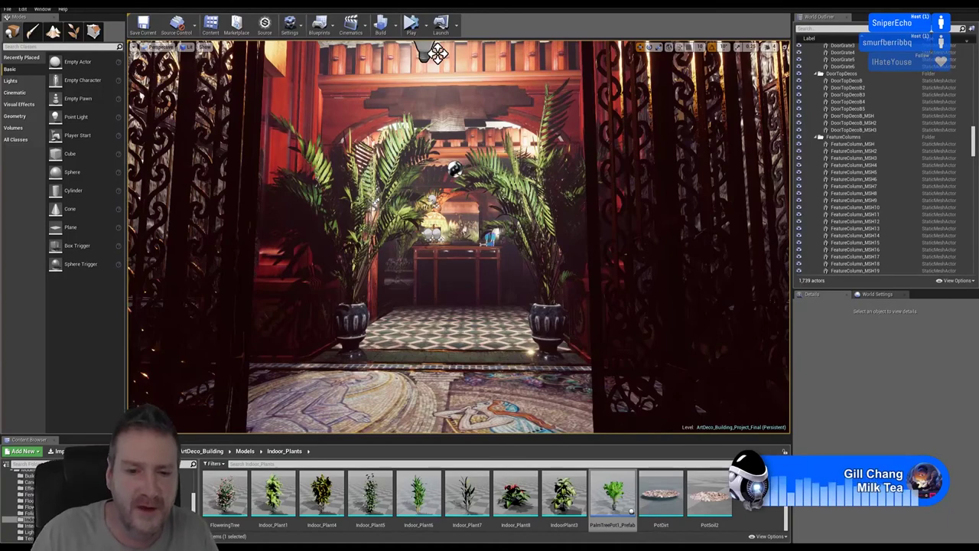
pyautogui.press('super+d')
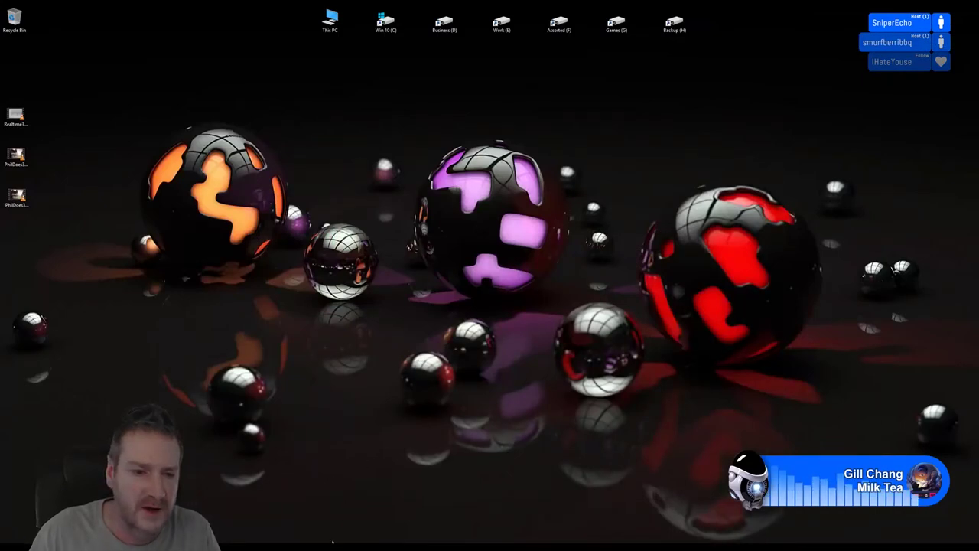
pyautogui.press('super+d')
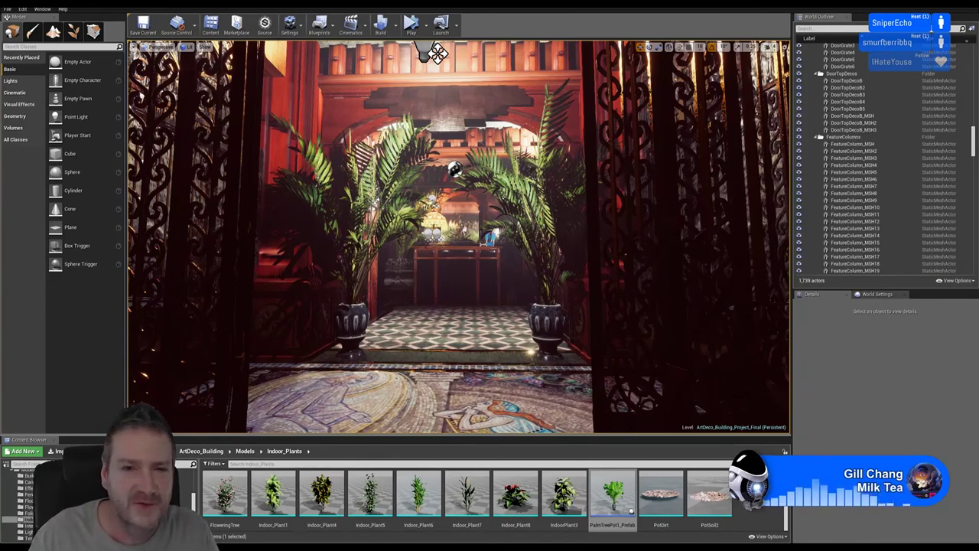
pyautogui.moveTo(459, 237); pyautogui.dragTo(427, 239, button='right')
pyautogui.press('a')
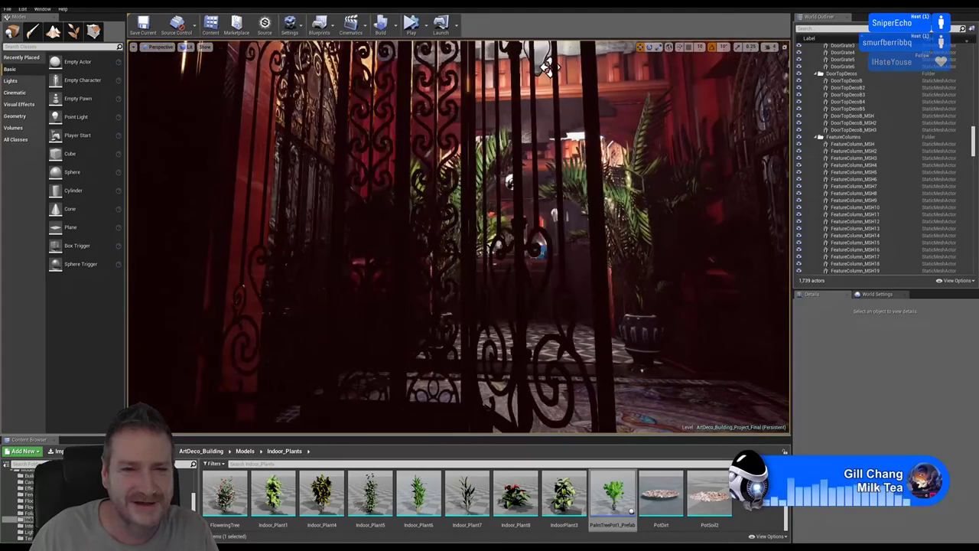
pyautogui.moveTo(548, 68)
pyautogui.mouseDown(button='right')
pyautogui.moveTo(427, 74)
pyautogui.moveTo(553, 74)
pyautogui.mouseUp(button='right')
pyautogui.press('a')
pyautogui.moveTo(553, 74); pyautogui.dragTo(420, 84, button='middle')
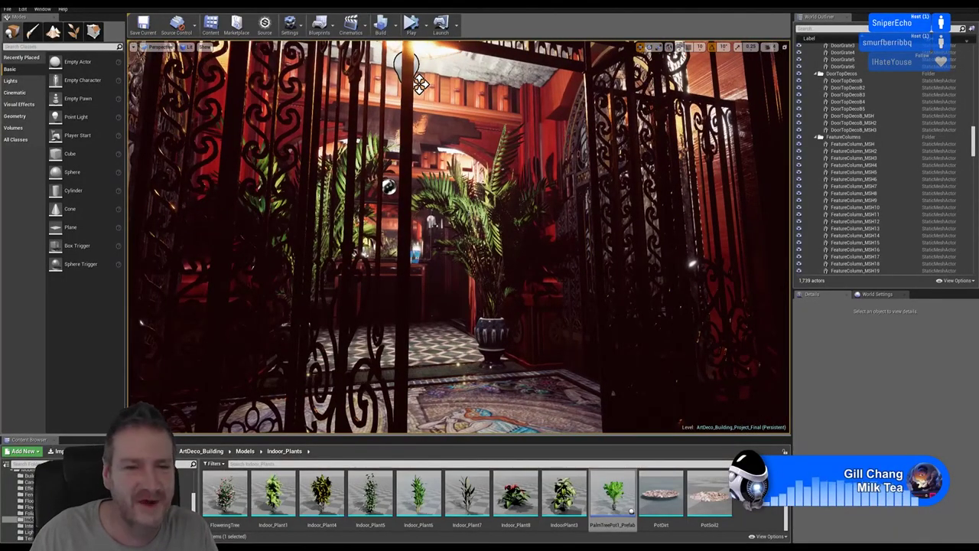
# Switch to the sideboard model in 3ds Max and deselect its body.
pyautogui.press('super+d')
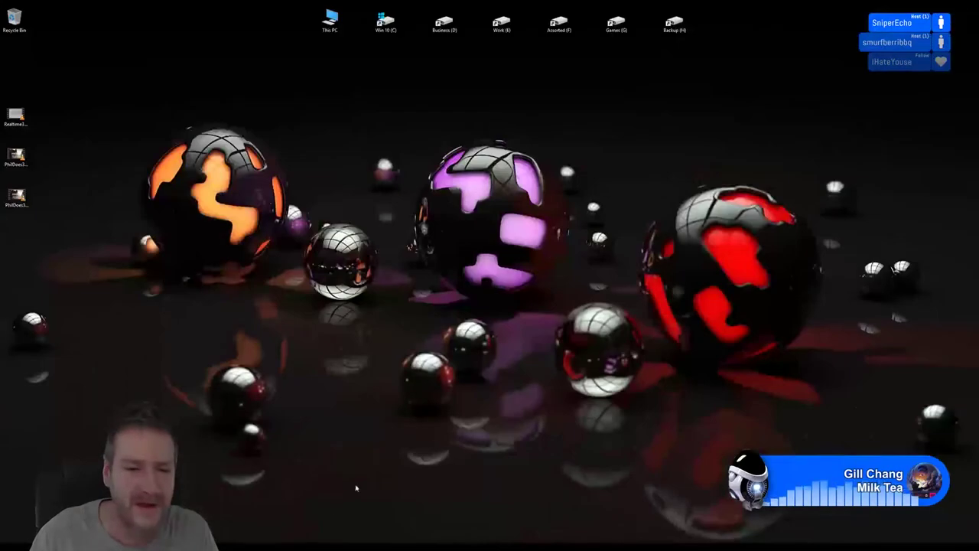
pyautogui.hotkey('alt', 'Tab')
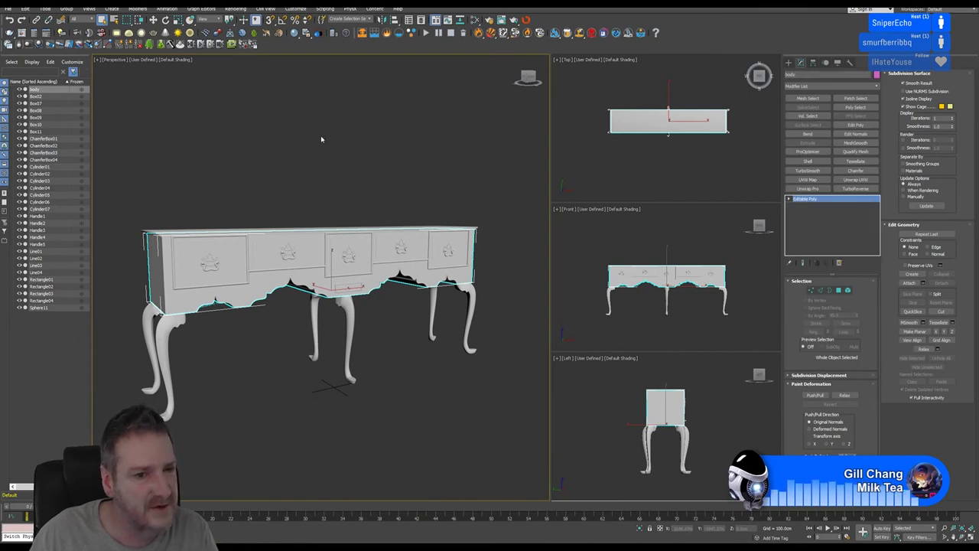
pyautogui.moveTo(320, 136); pyautogui.dragTo(328, 141, button='middle')
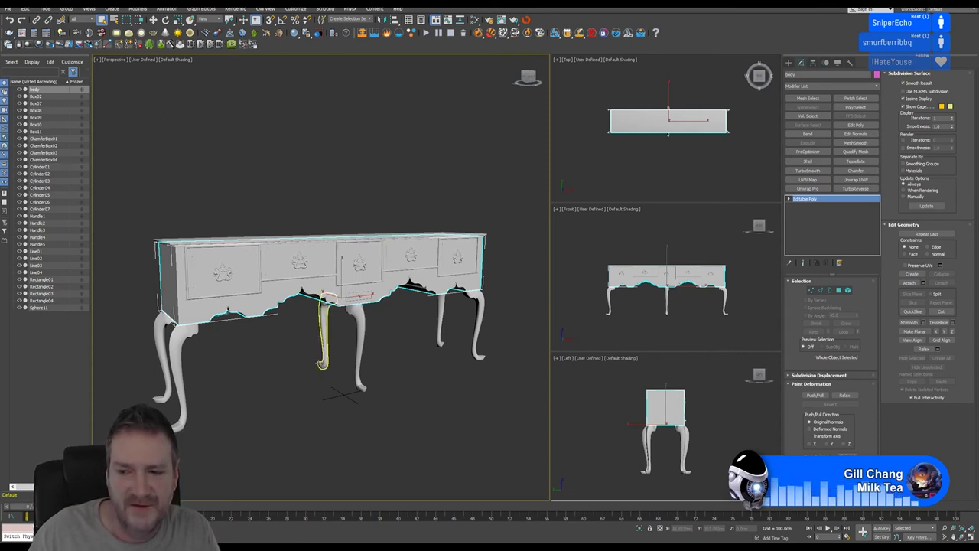
pyautogui.click(140, 210)
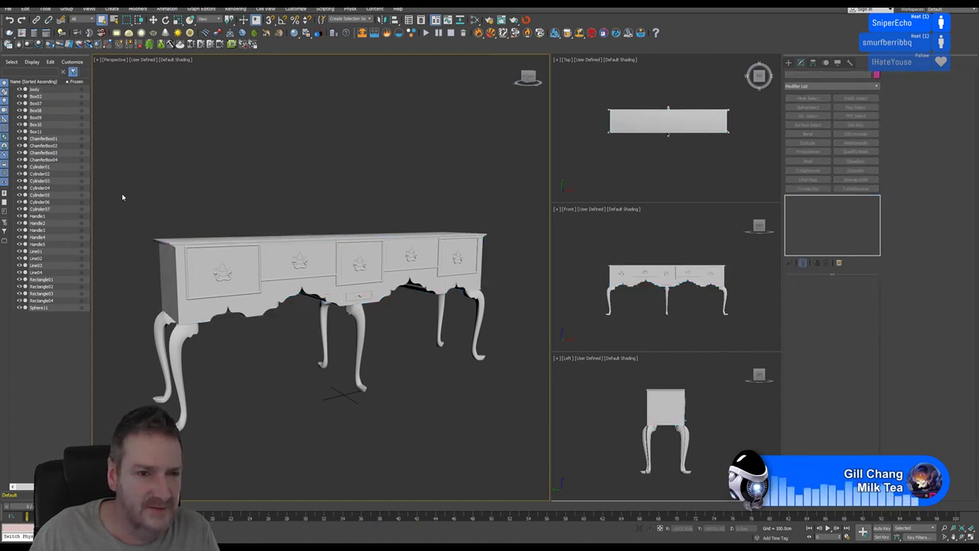
# Group all parts of the sideboard under the default group name, and deselect the group.
pyautogui.moveTo(120, 193); pyautogui.dragTo(331, 383)
pyautogui.moveTo(537, 484); pyautogui.dragTo(527, 476)
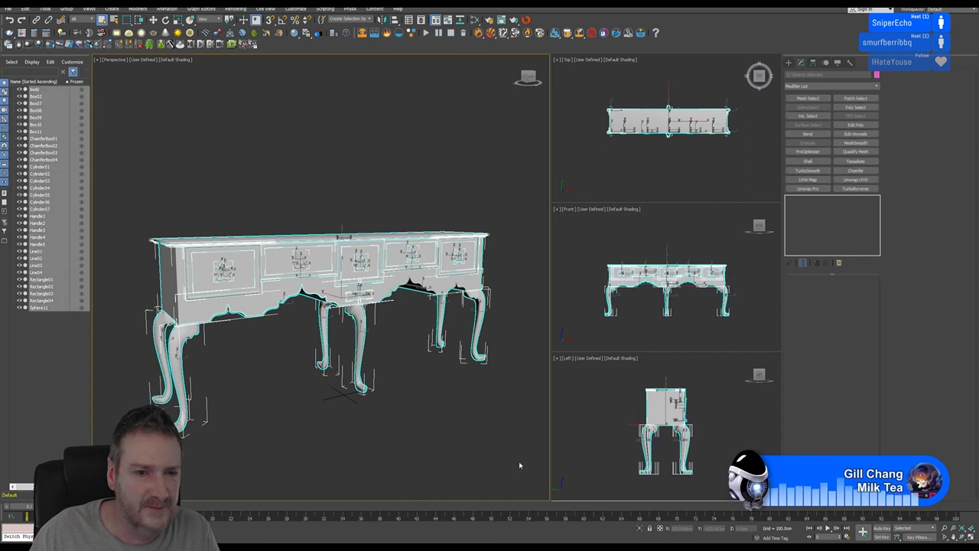
pyautogui.click(67, 8)
pyautogui.click(74, 28)
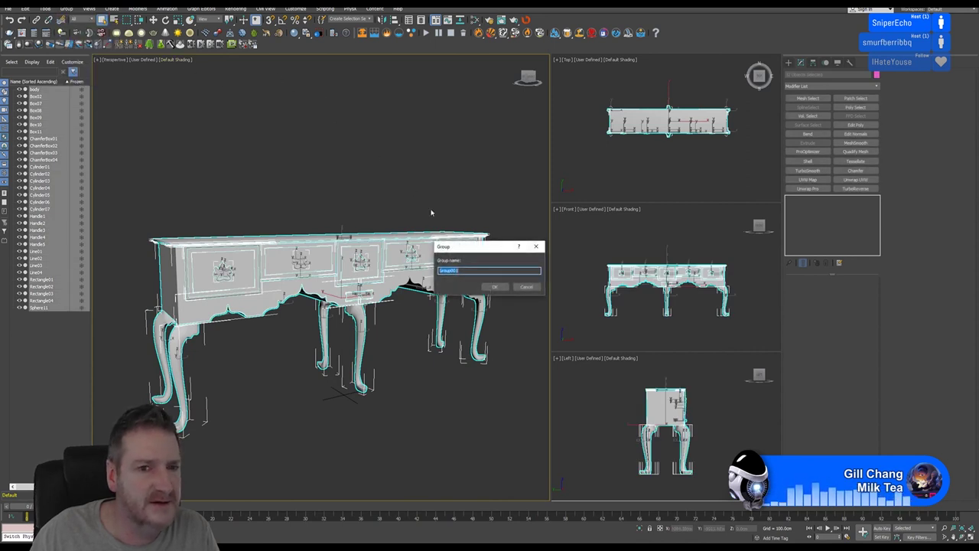
pyautogui.click(495, 288)
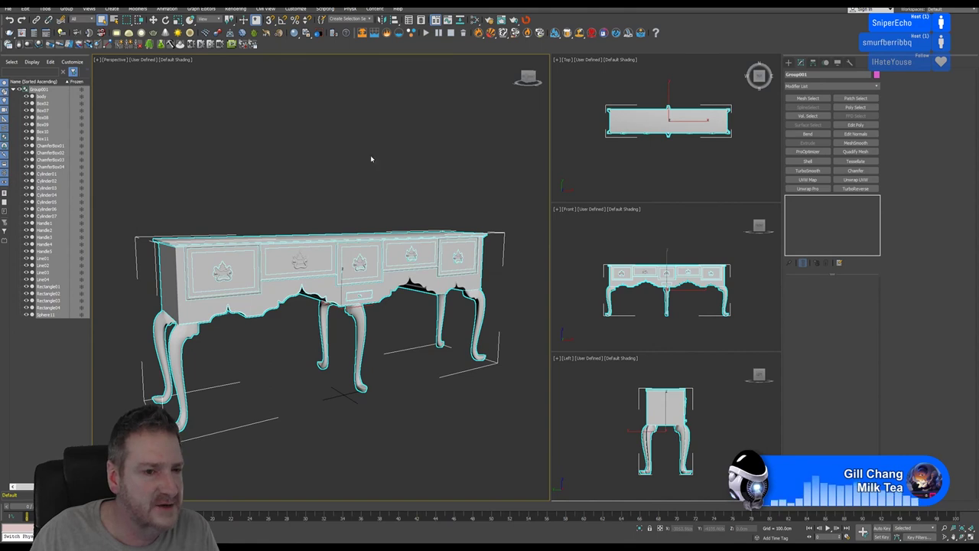
pyautogui.click(294, 151)
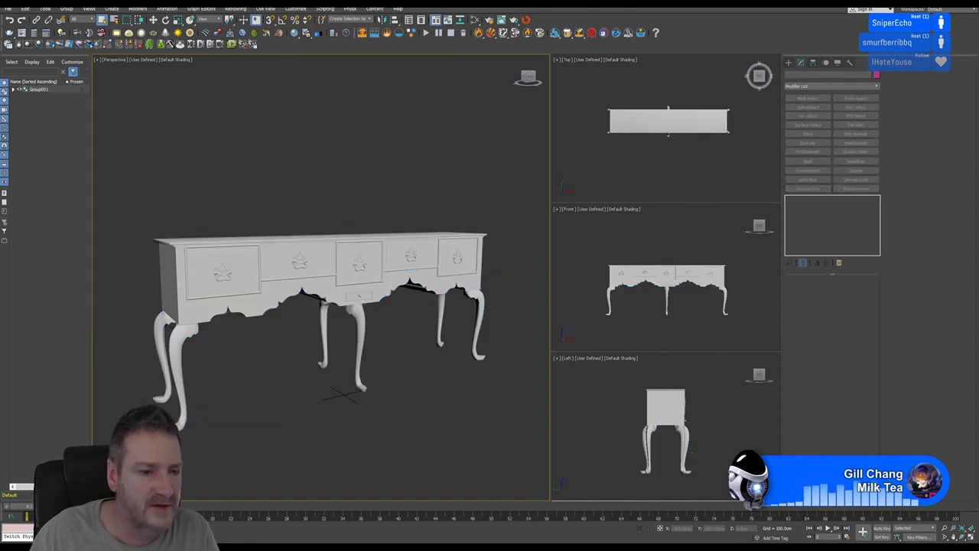
pyautogui.press('super')
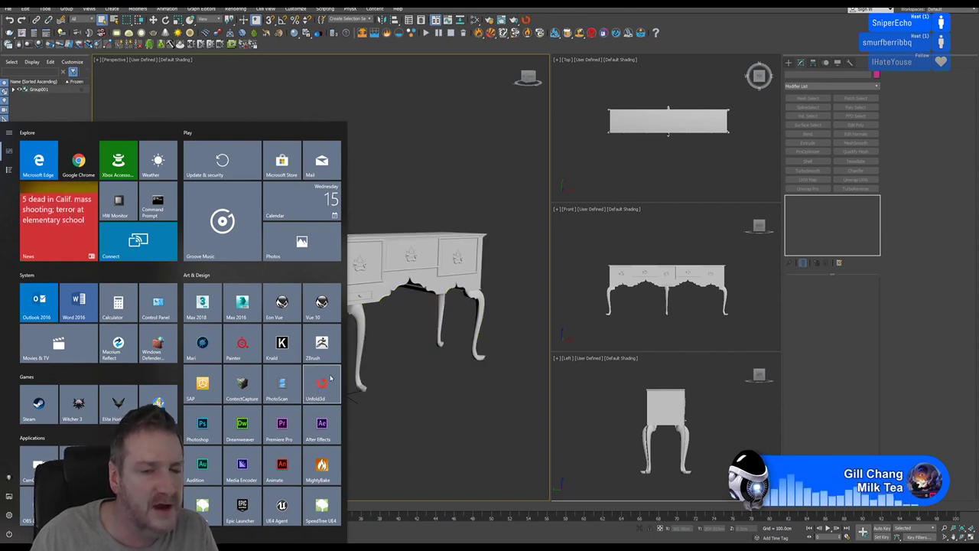
pyautogui.click(689, 44)
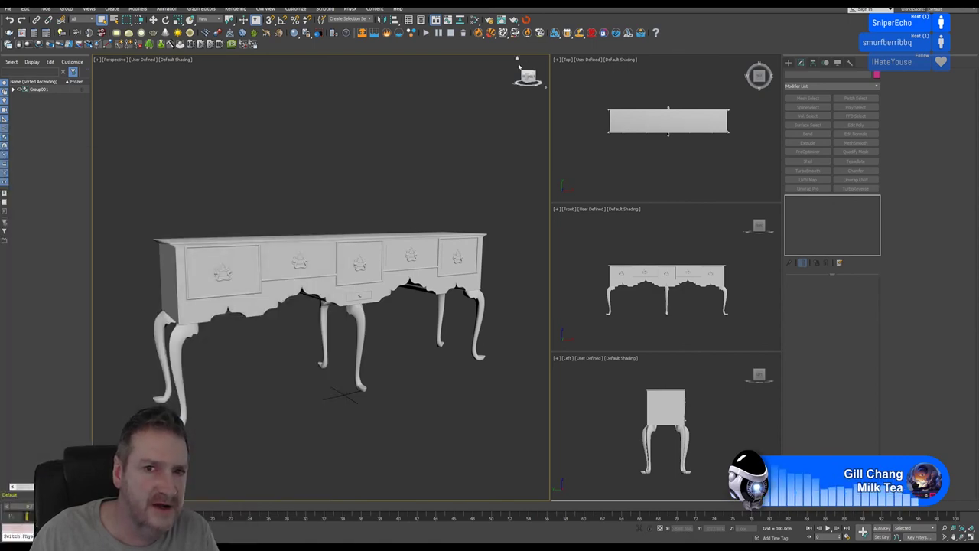
# Switch to the Unfold3D VS product page in the browser and find the C4D and 3DSMAX Bridges entry among the site's community pages.
pyautogui.hotkey('alt', 'Tab')
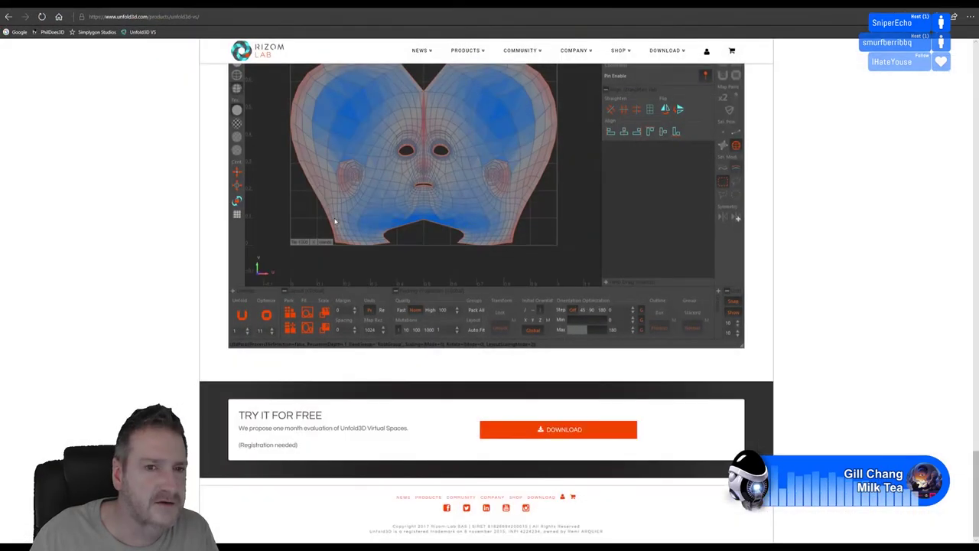
pyautogui.scroll(10, 604, 295)
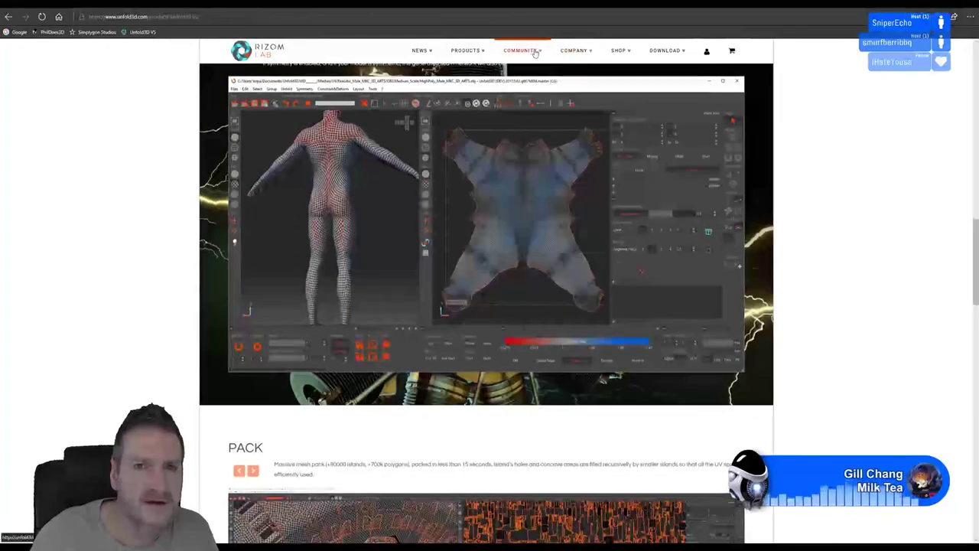
pyautogui.moveTo(533, 52)
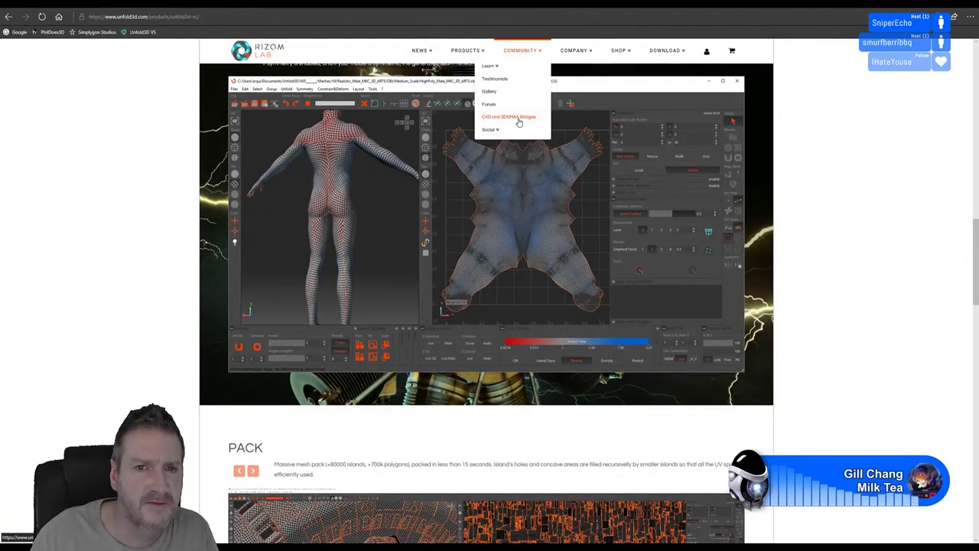